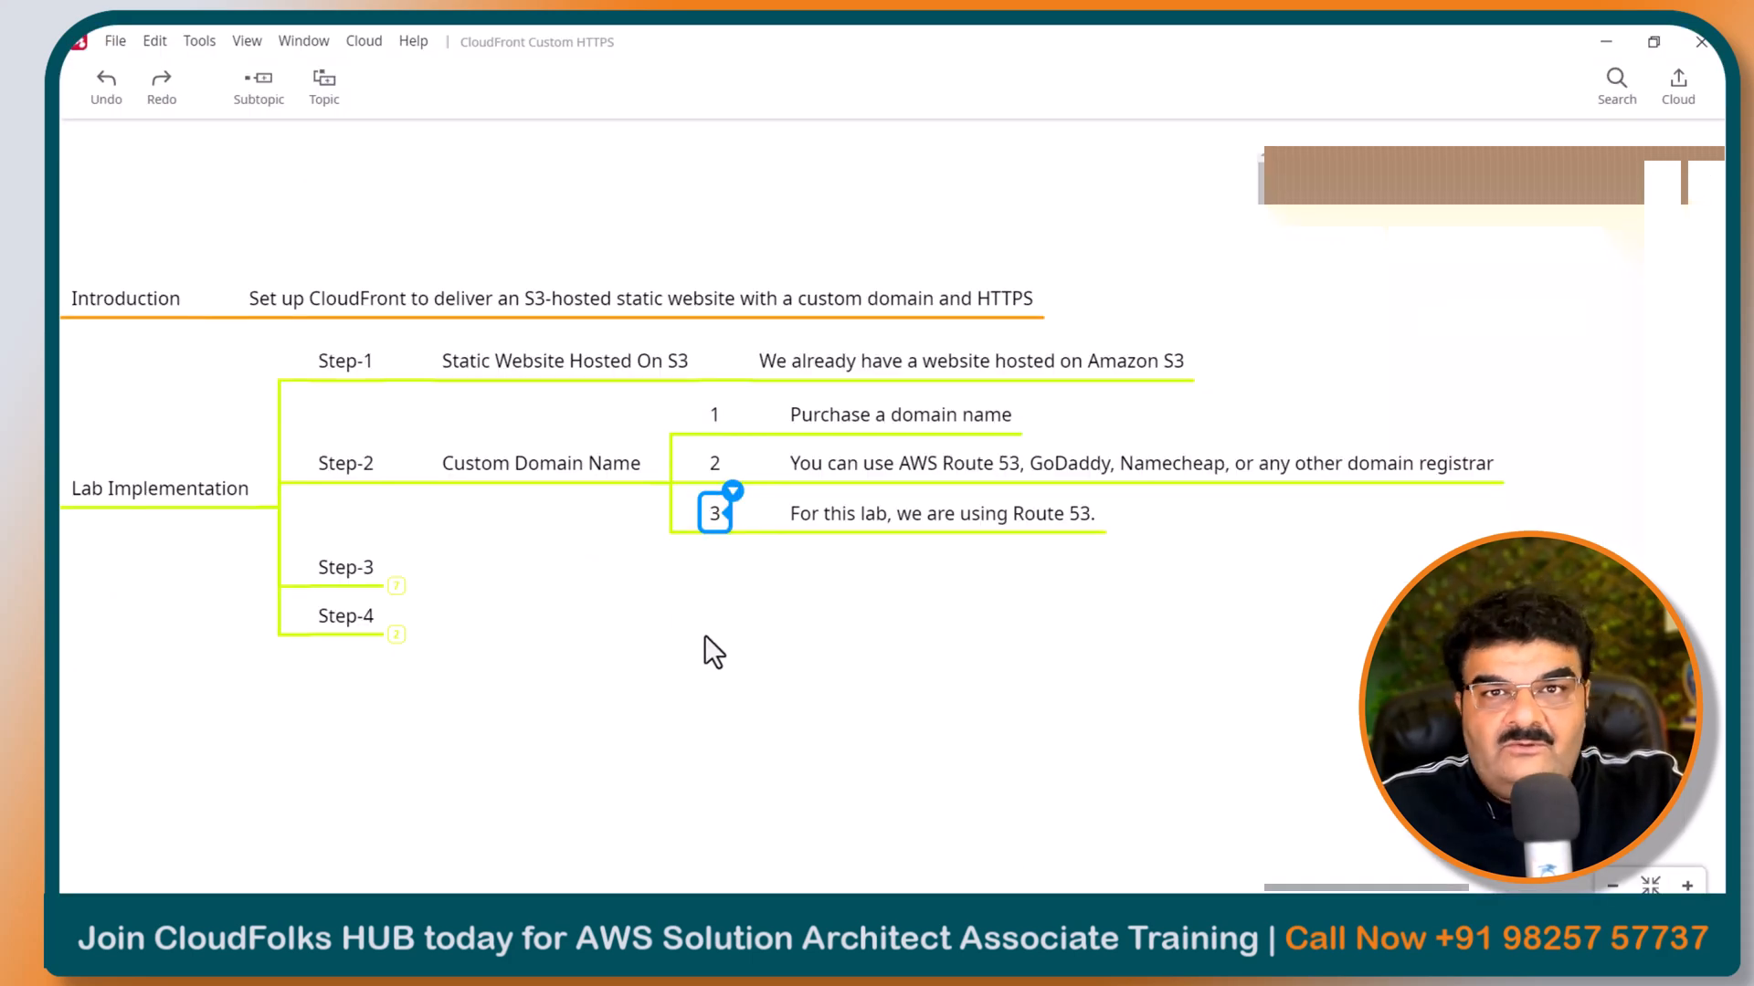
Step: Expand the Step-3 branch and its SSL/TLS Certificate topic in the mind map
left_click(397, 586)
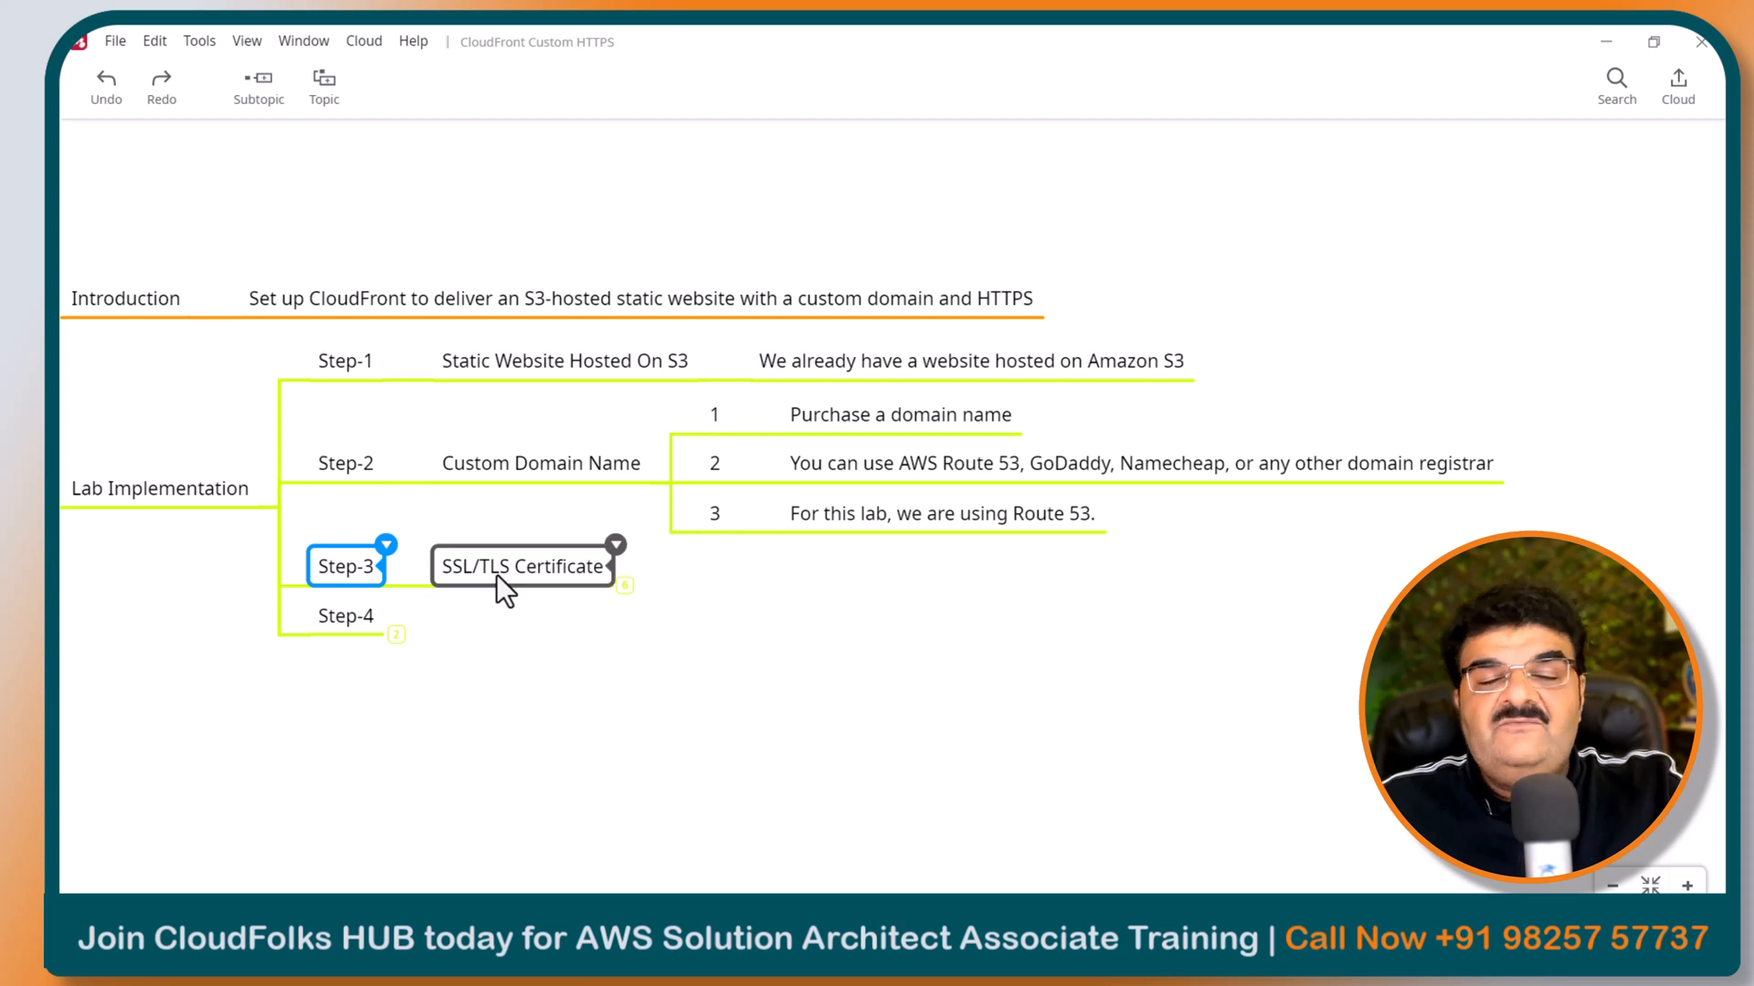
left_click(624, 585)
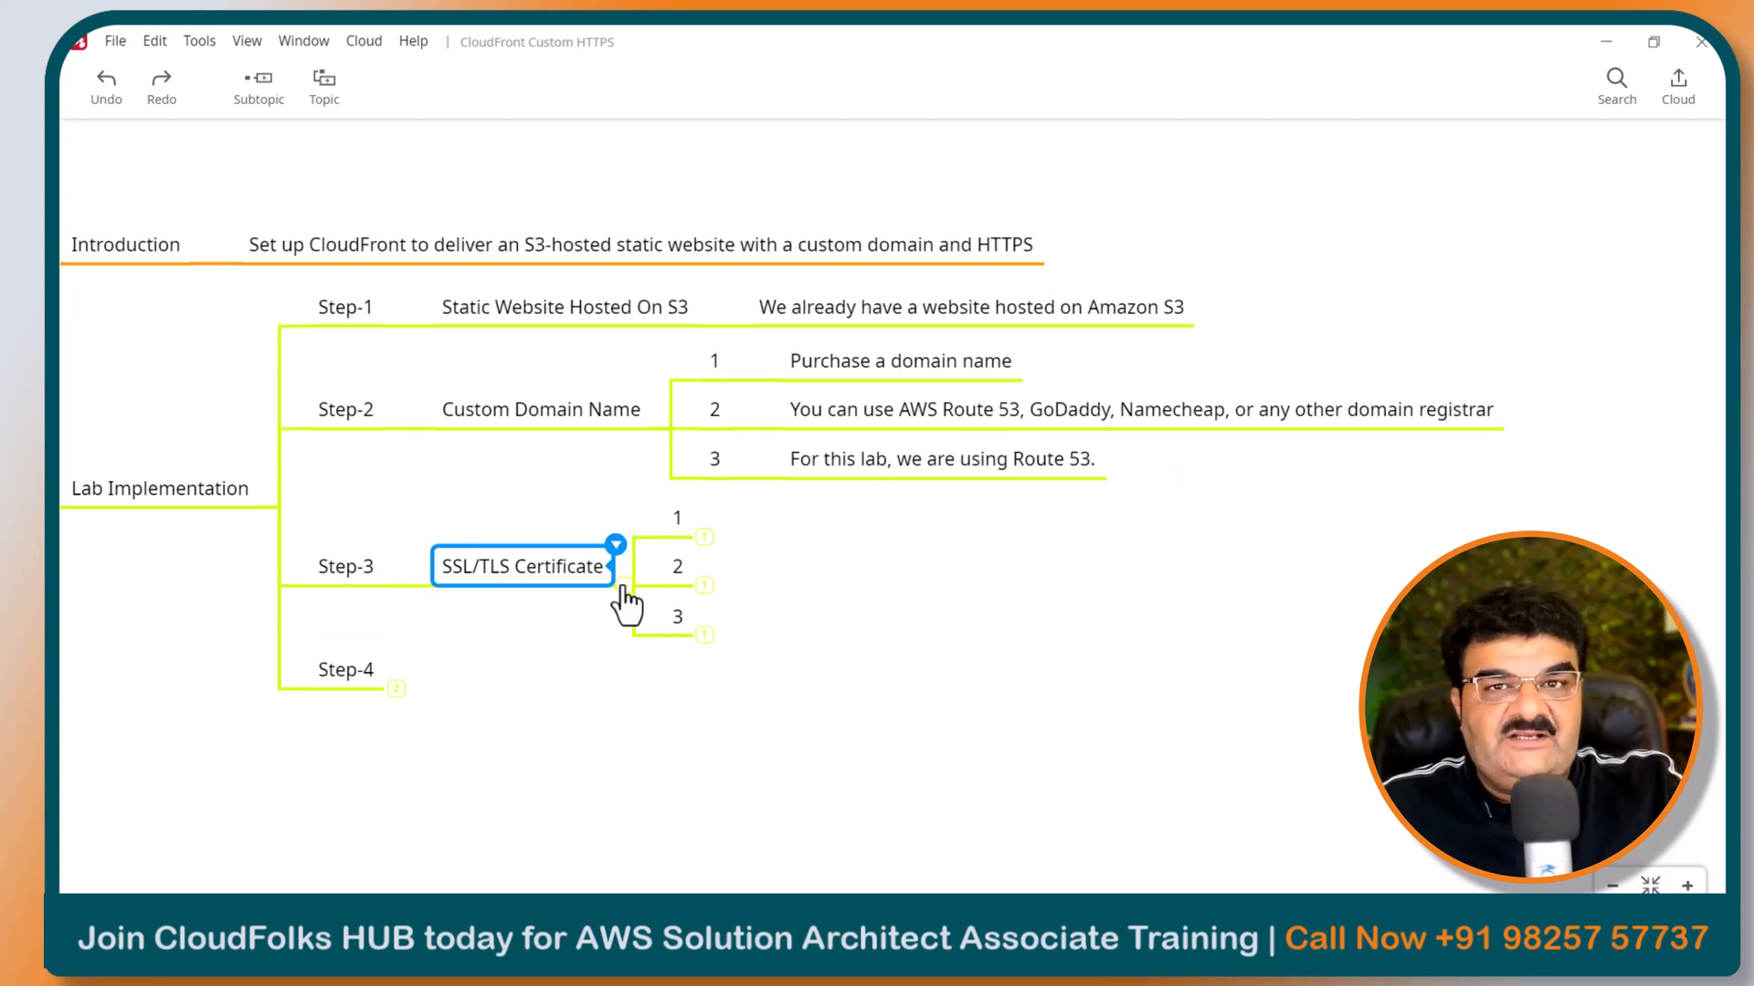
Step: Switch to Chrome and inspect the AWS console site's security certificate, closing the certificate viewer when done
key("alt+Tab")
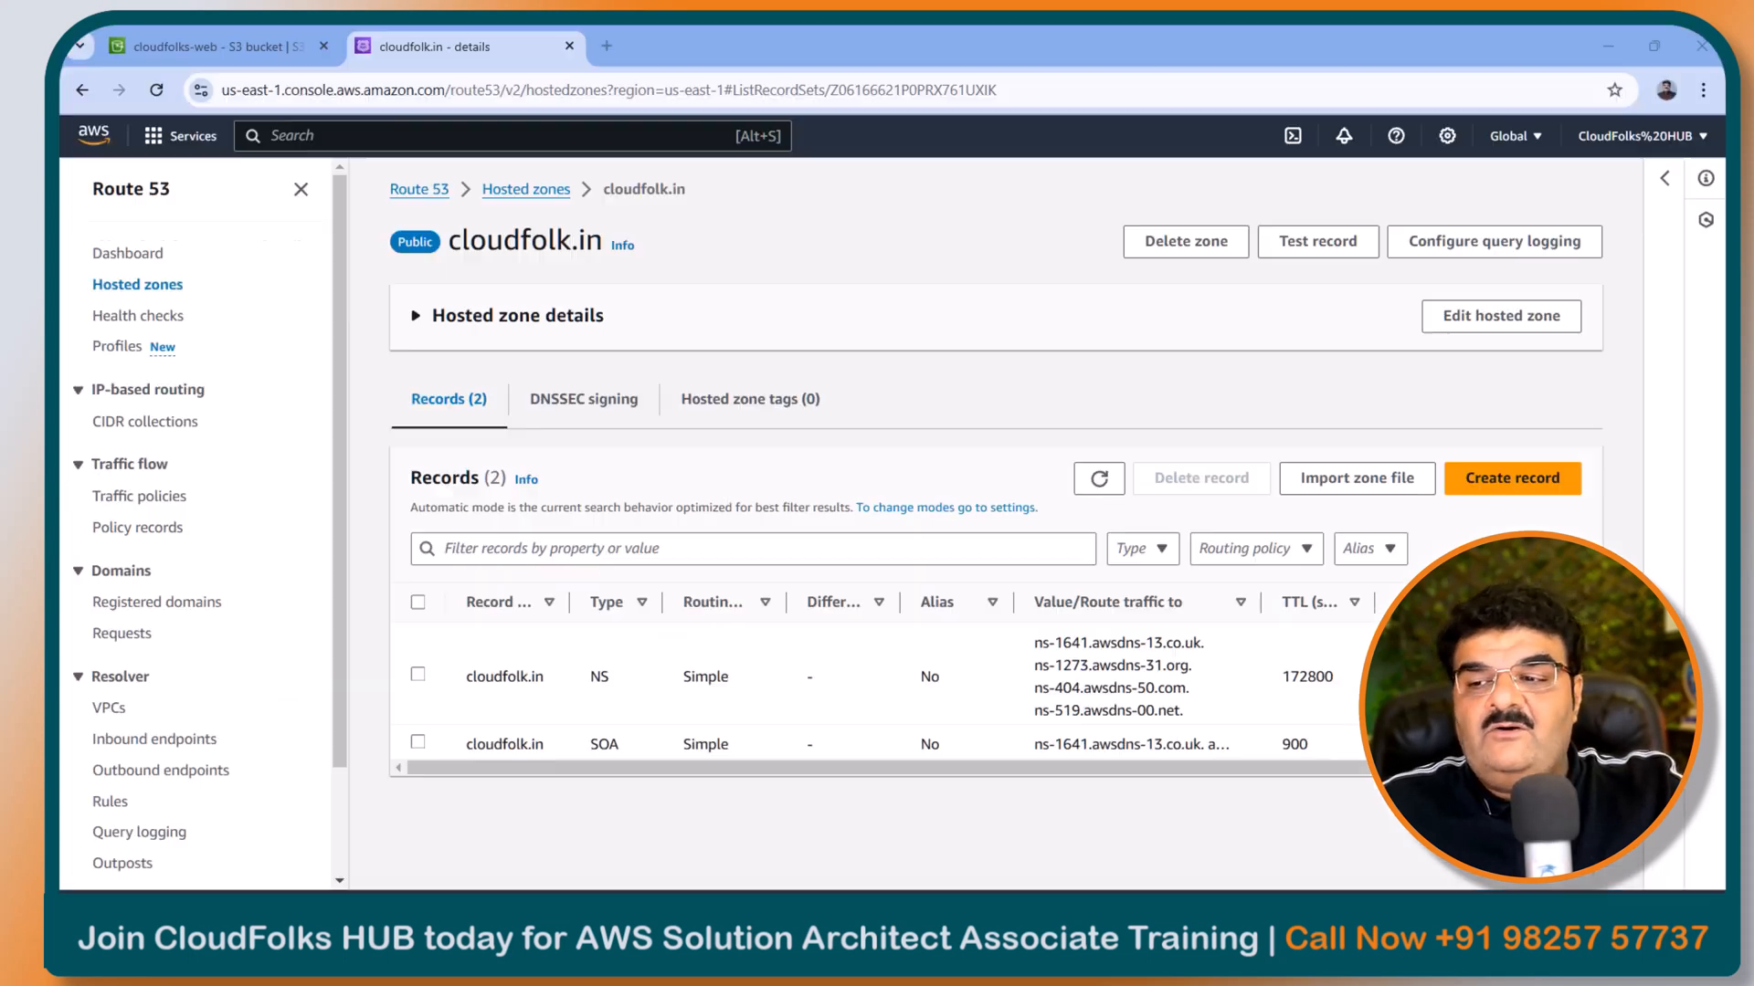
left_click(202, 90)
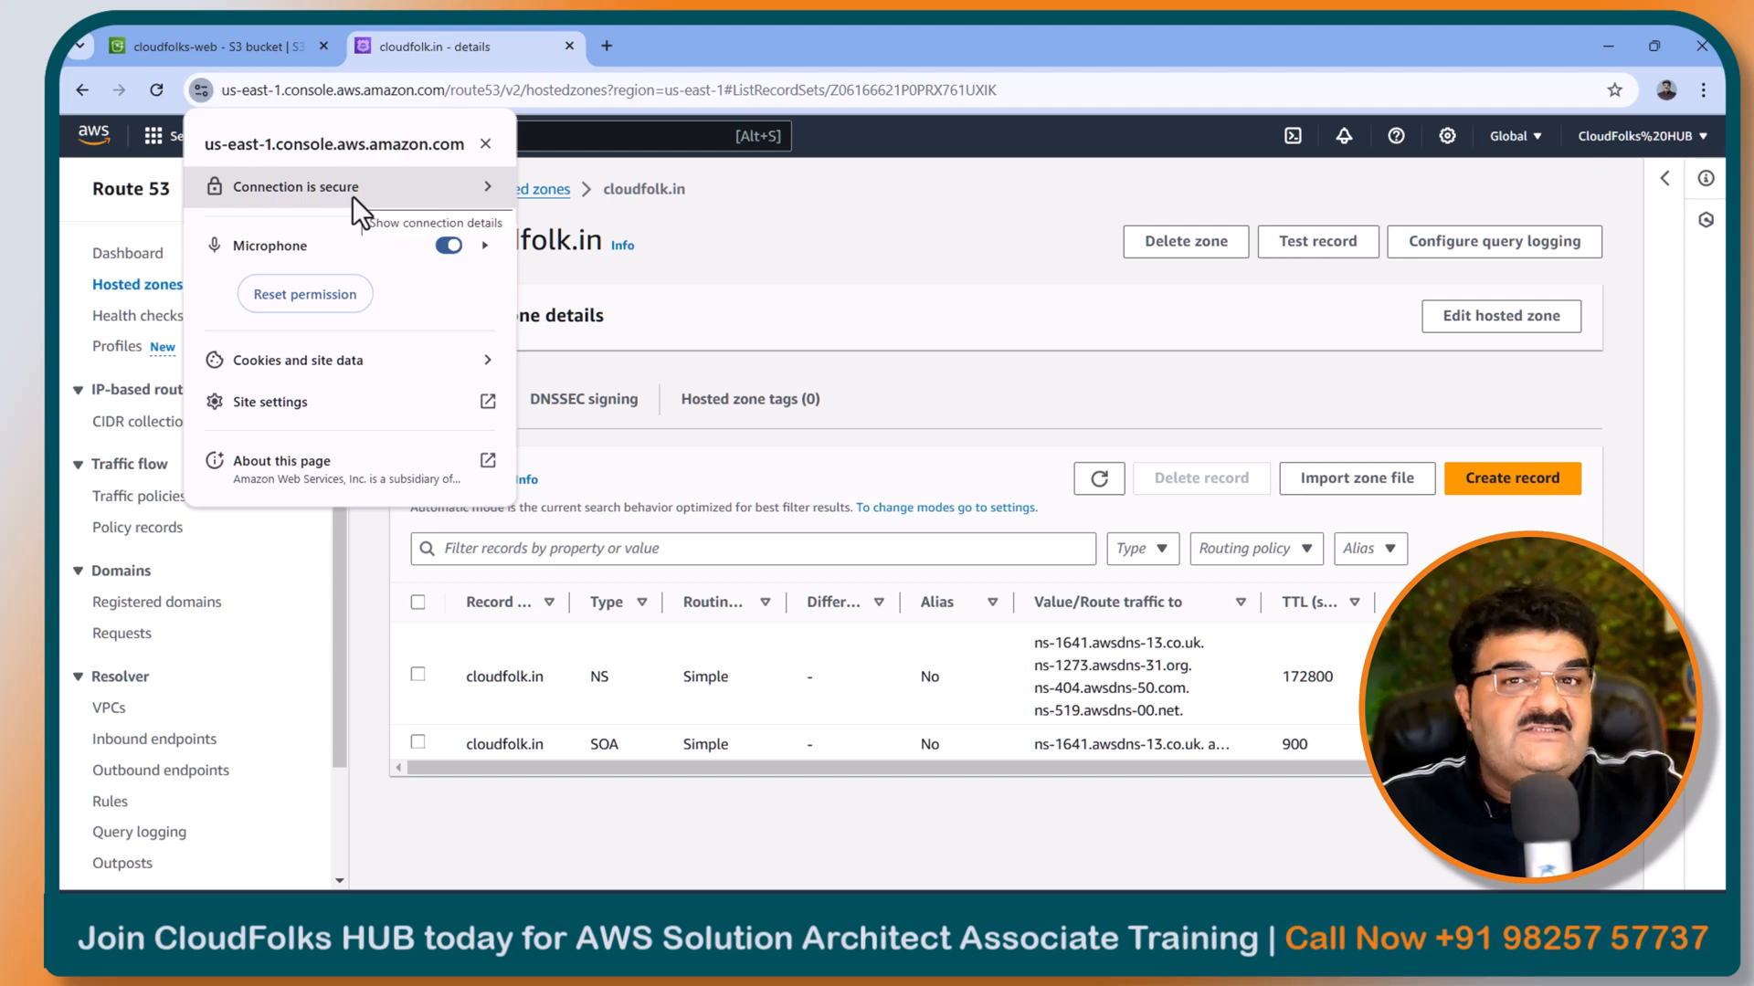
left_click(383, 193)
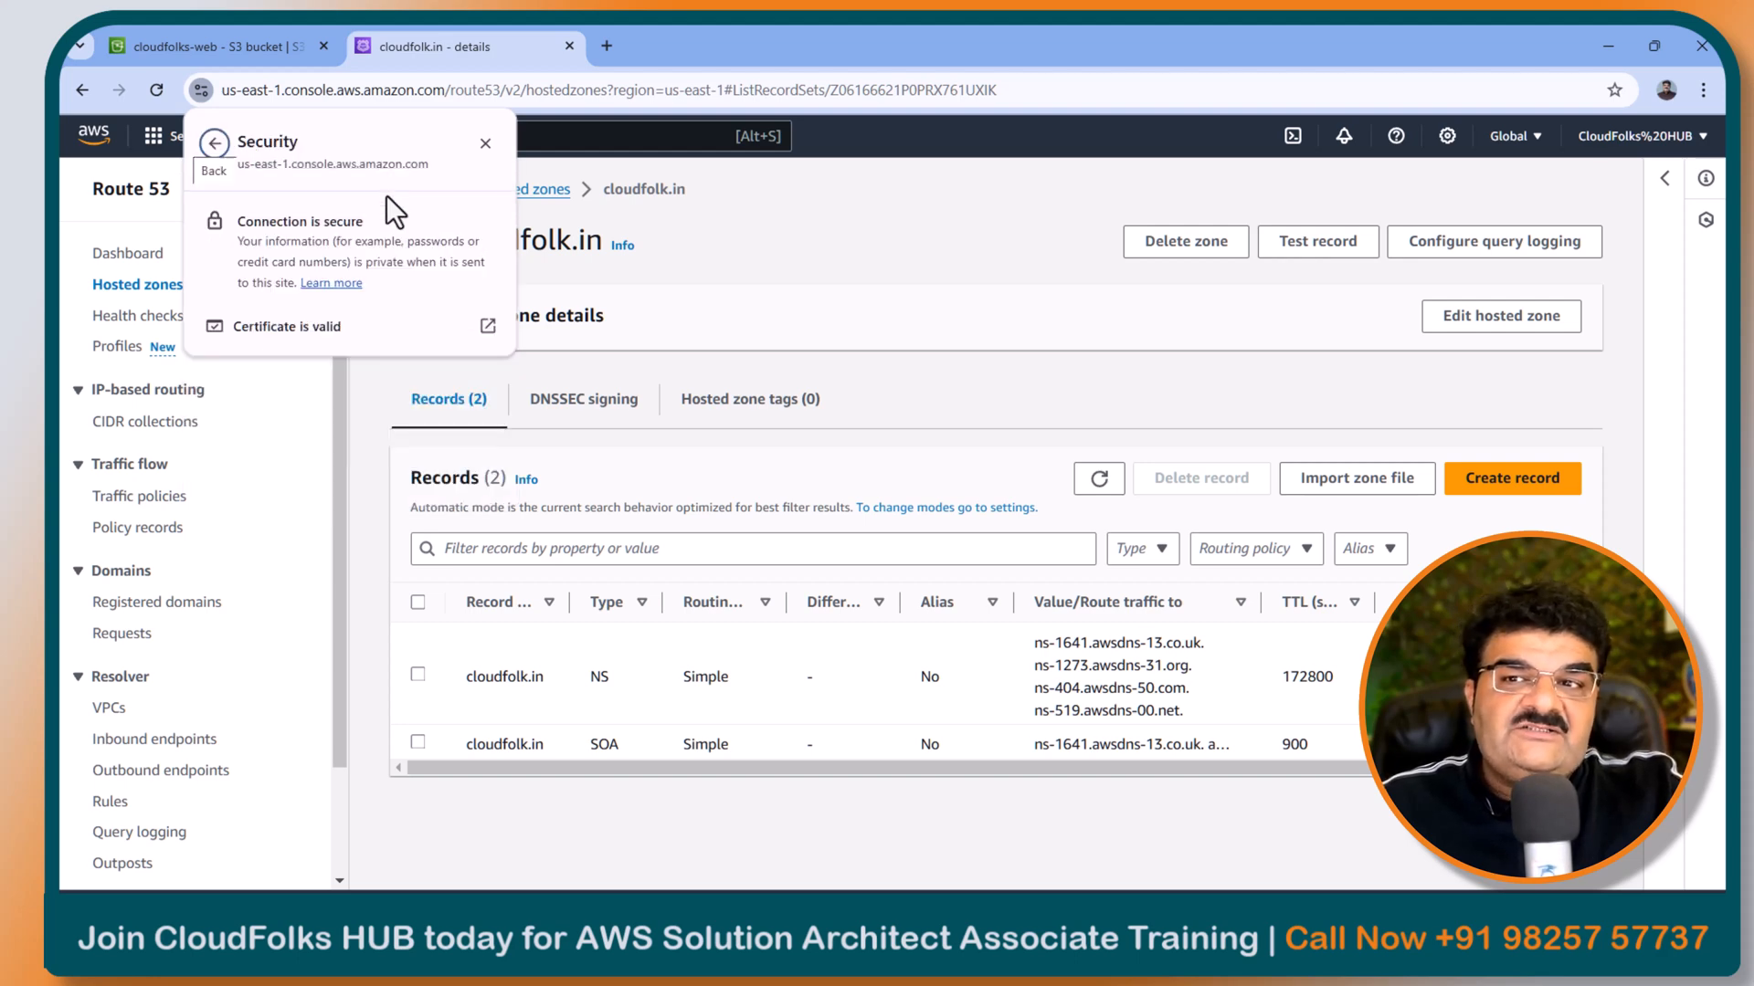
left_click(272, 331)
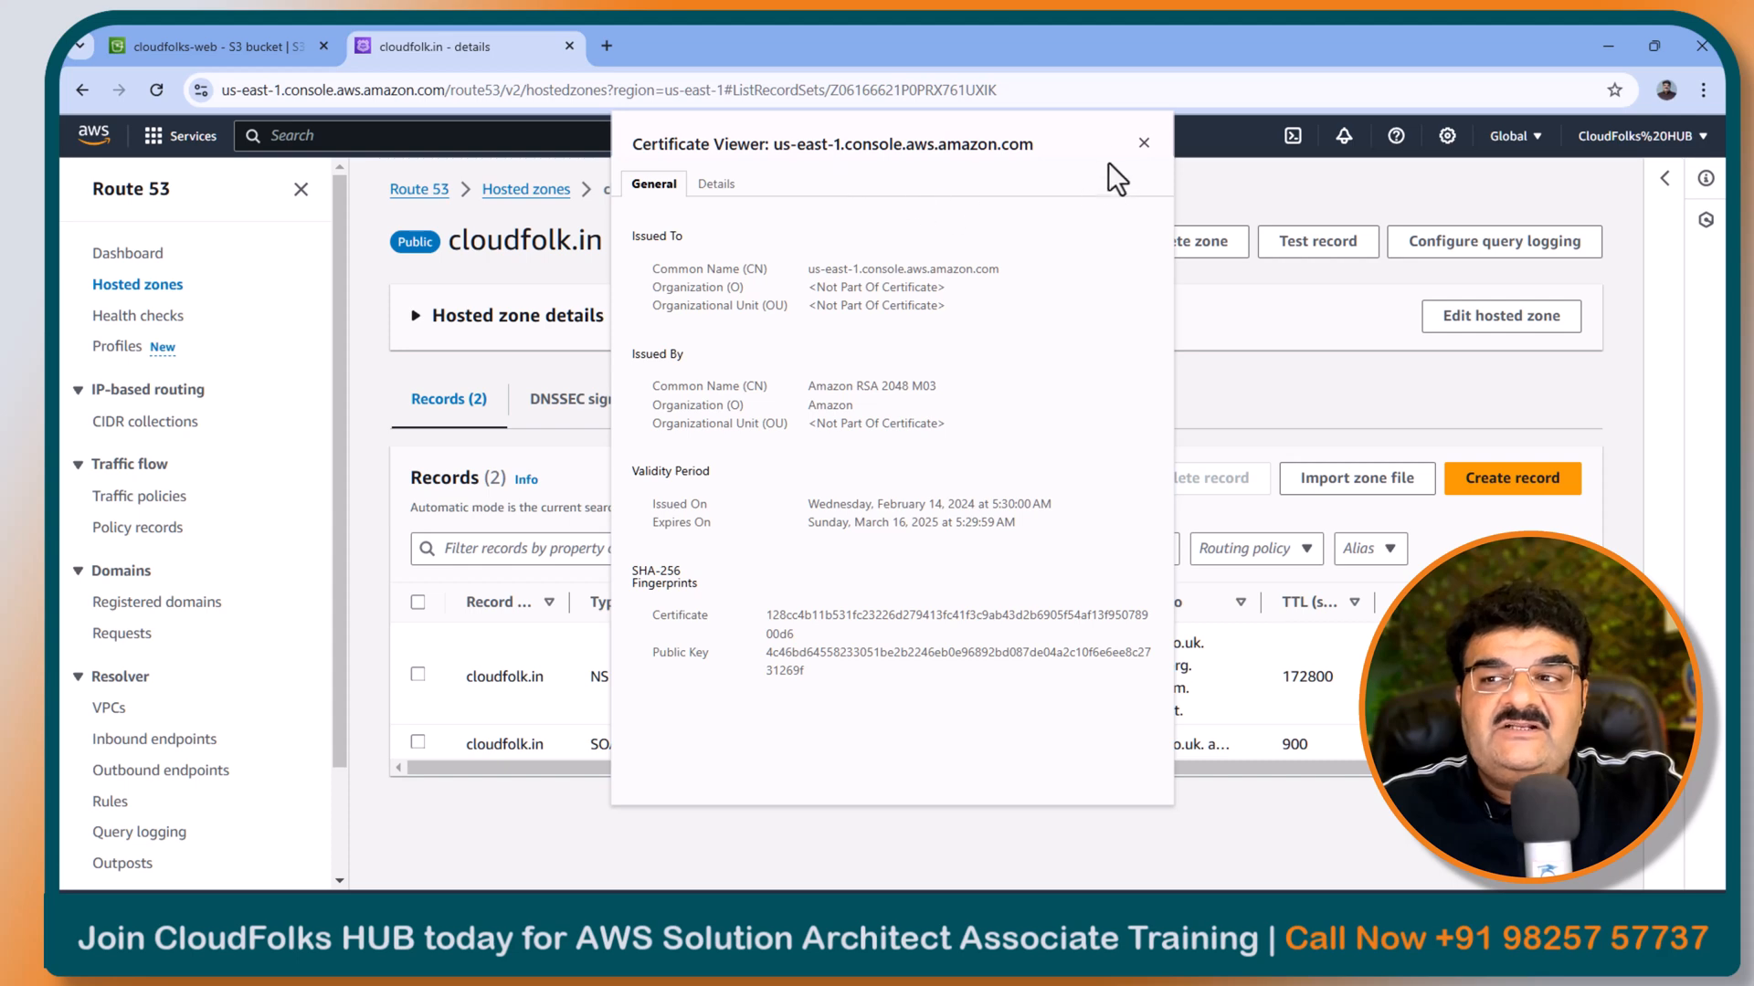
left_click(1143, 141)
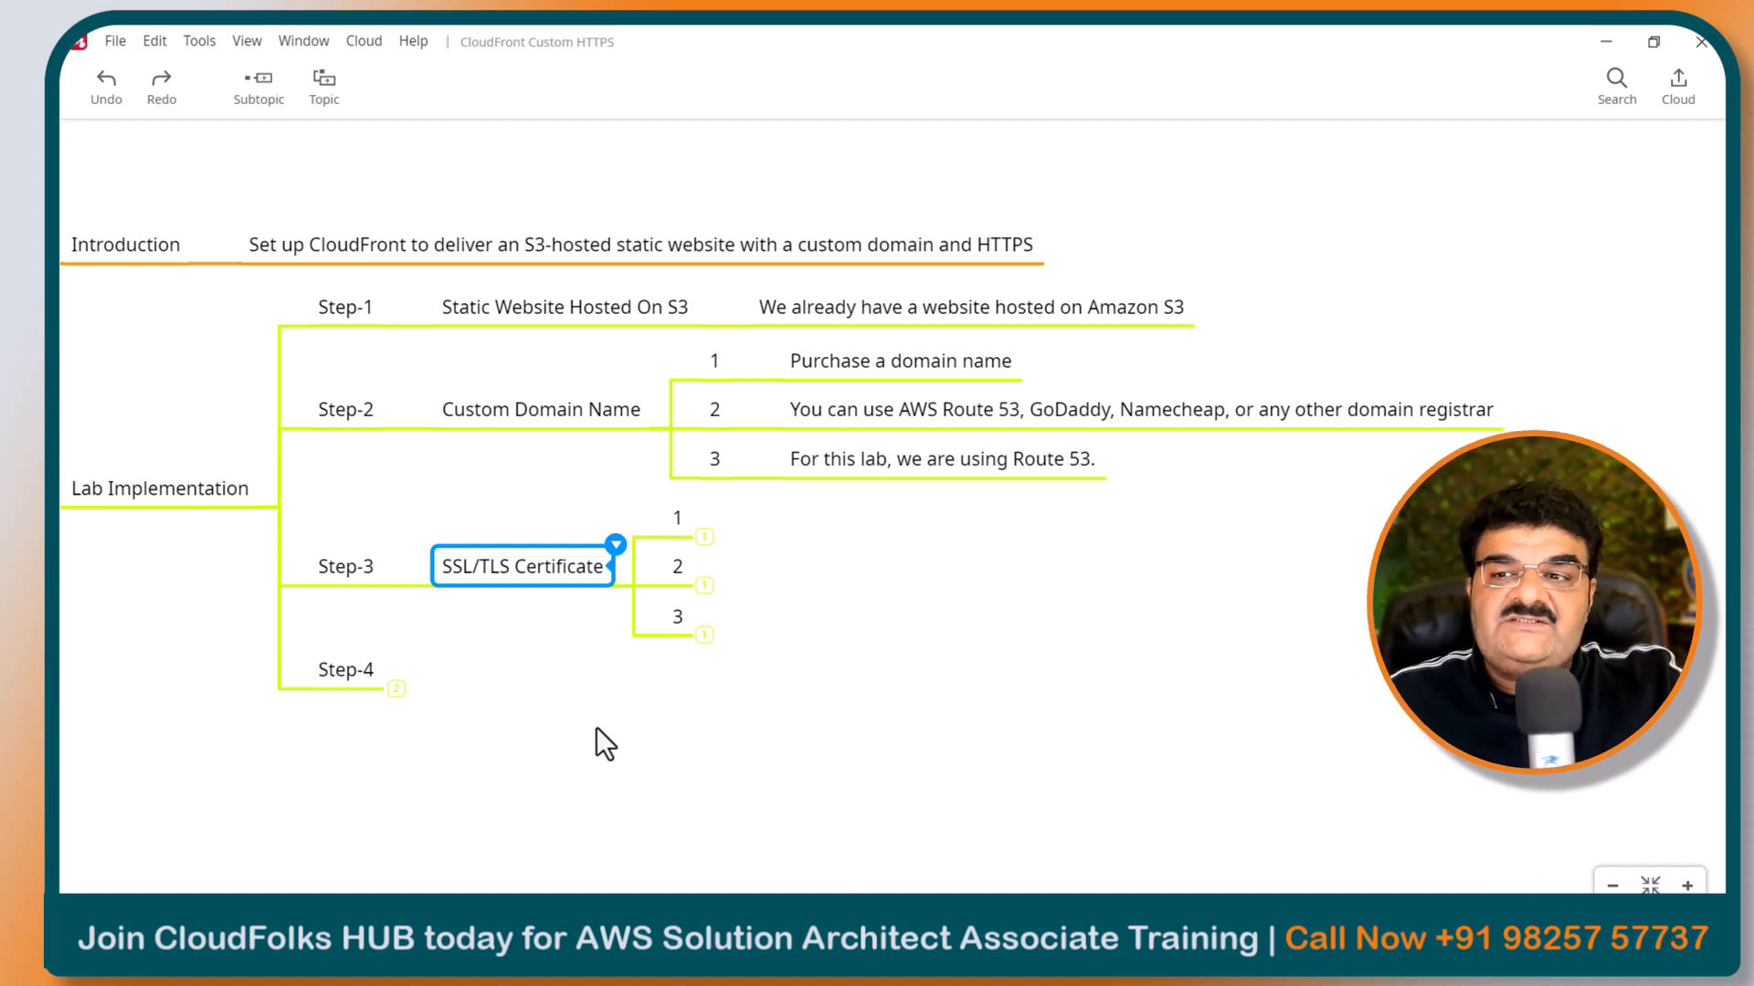
Step: Return to the mind map and expand notes 1, 2 and 3 under SSL/TLS Certificate
left_click(705, 537)
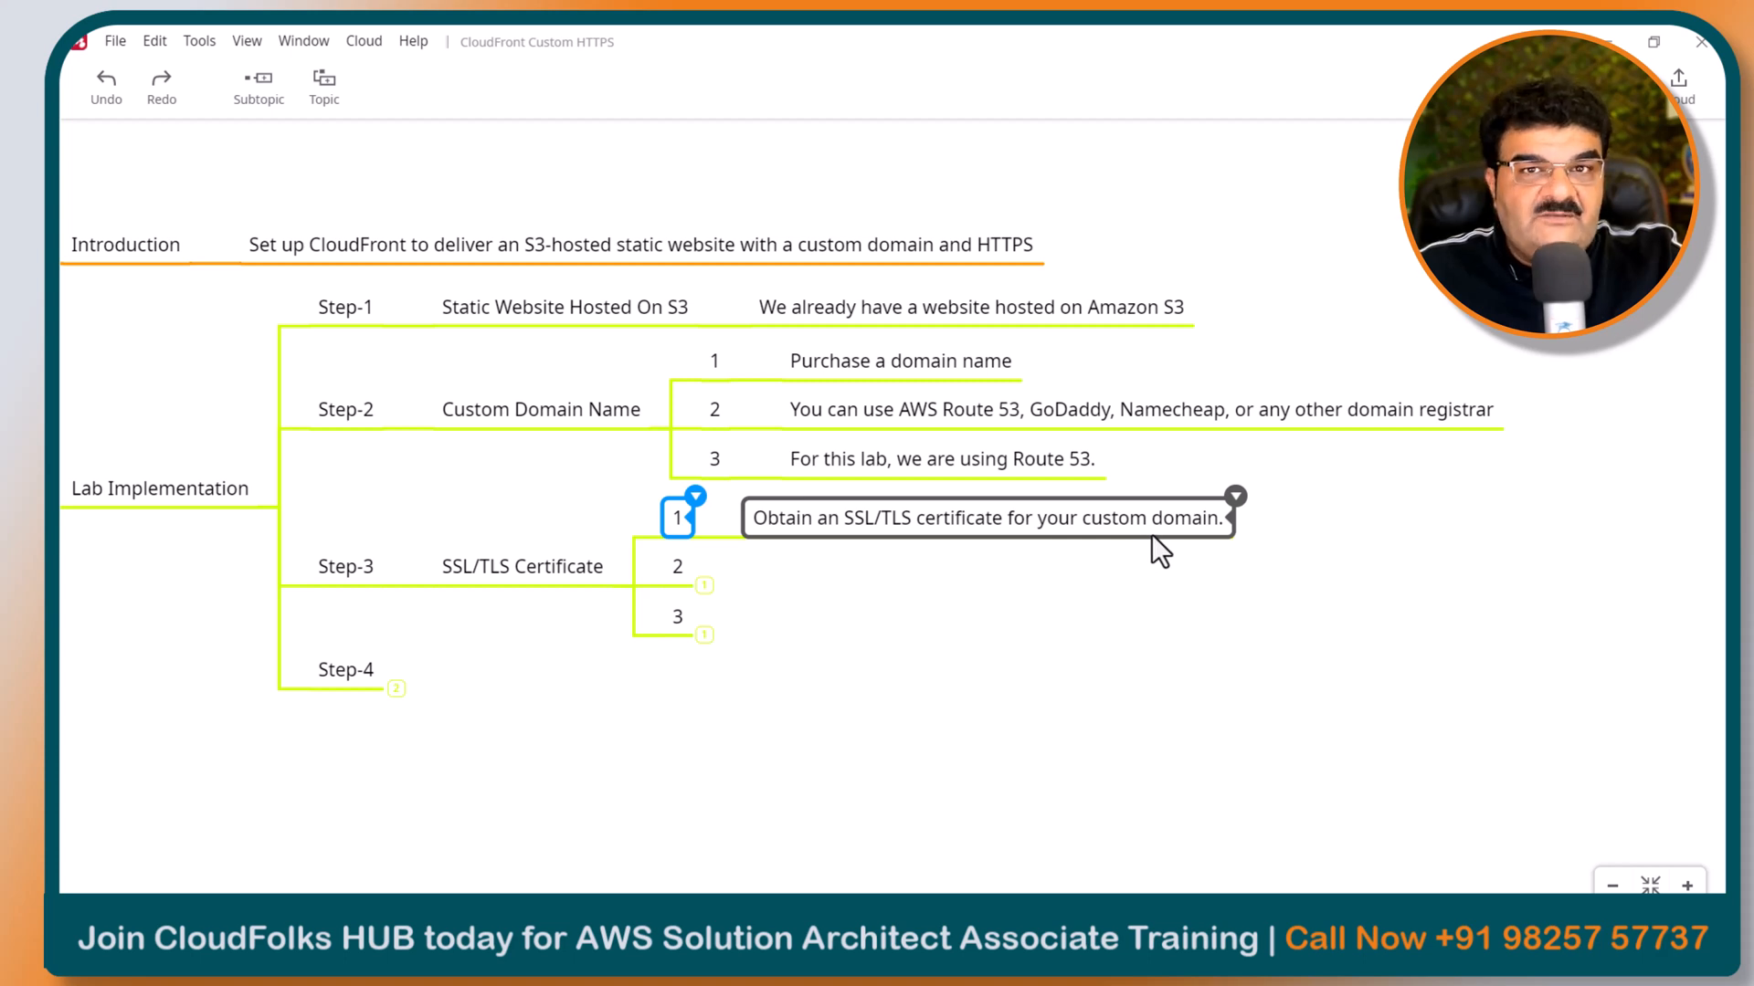
left_click(704, 586)
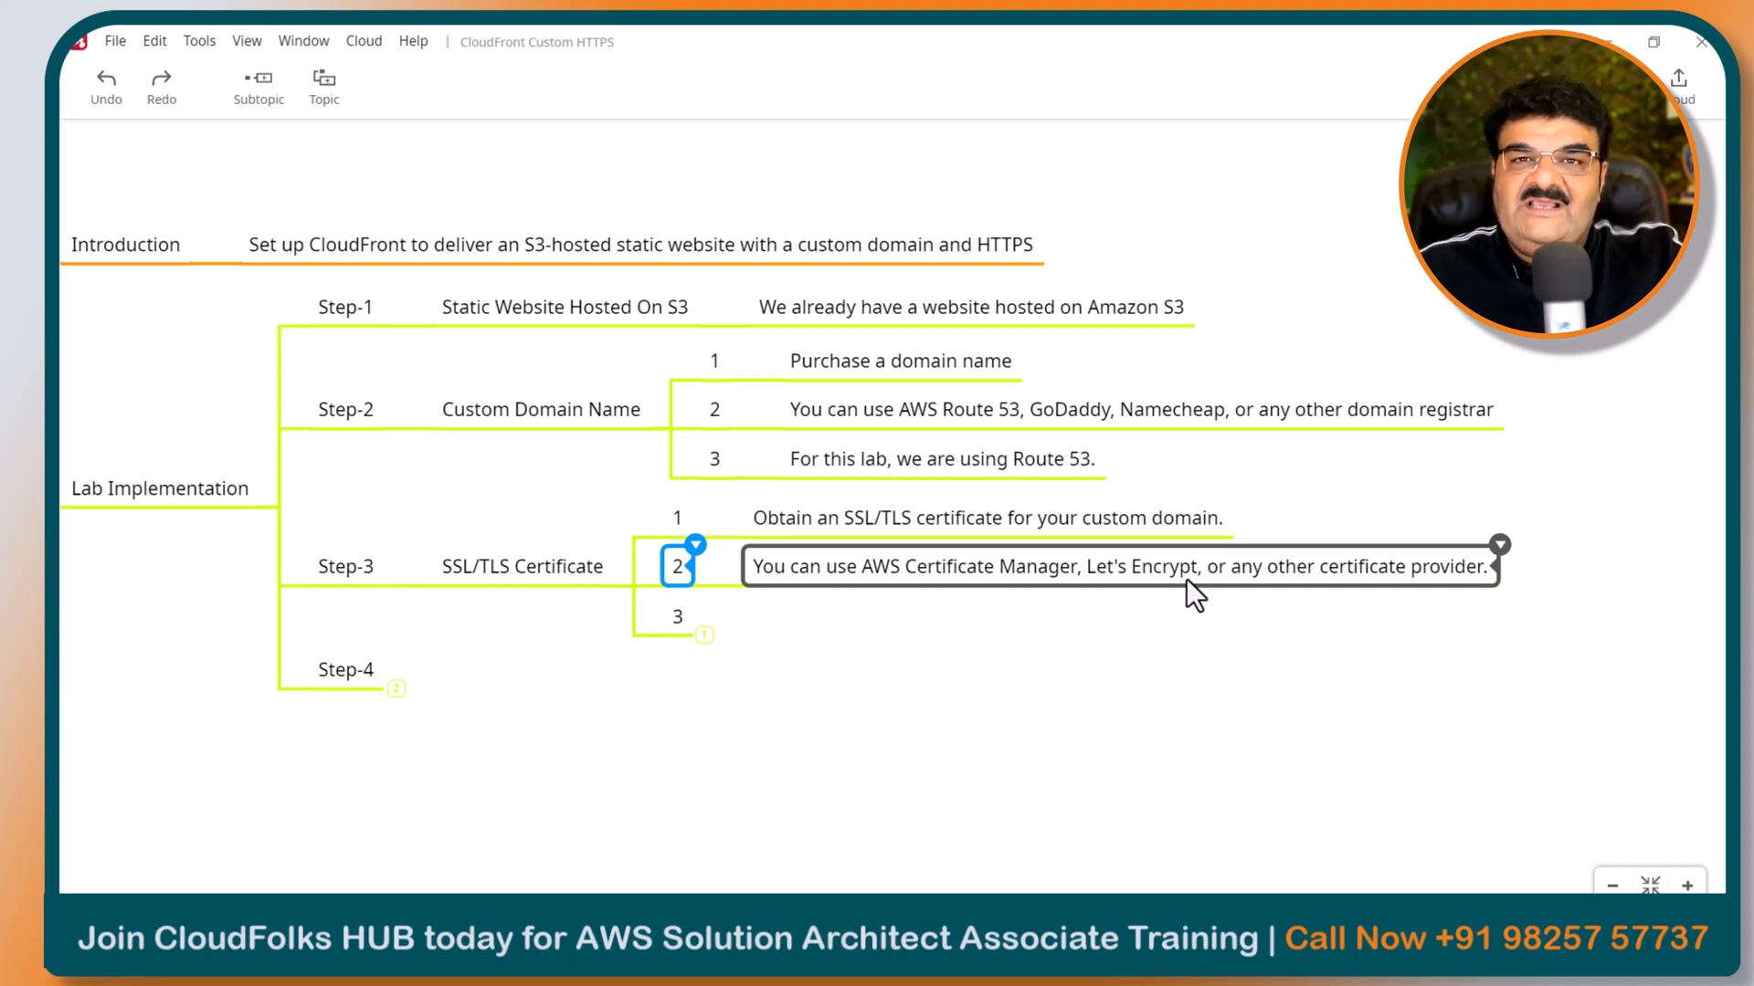
left_click(704, 635)
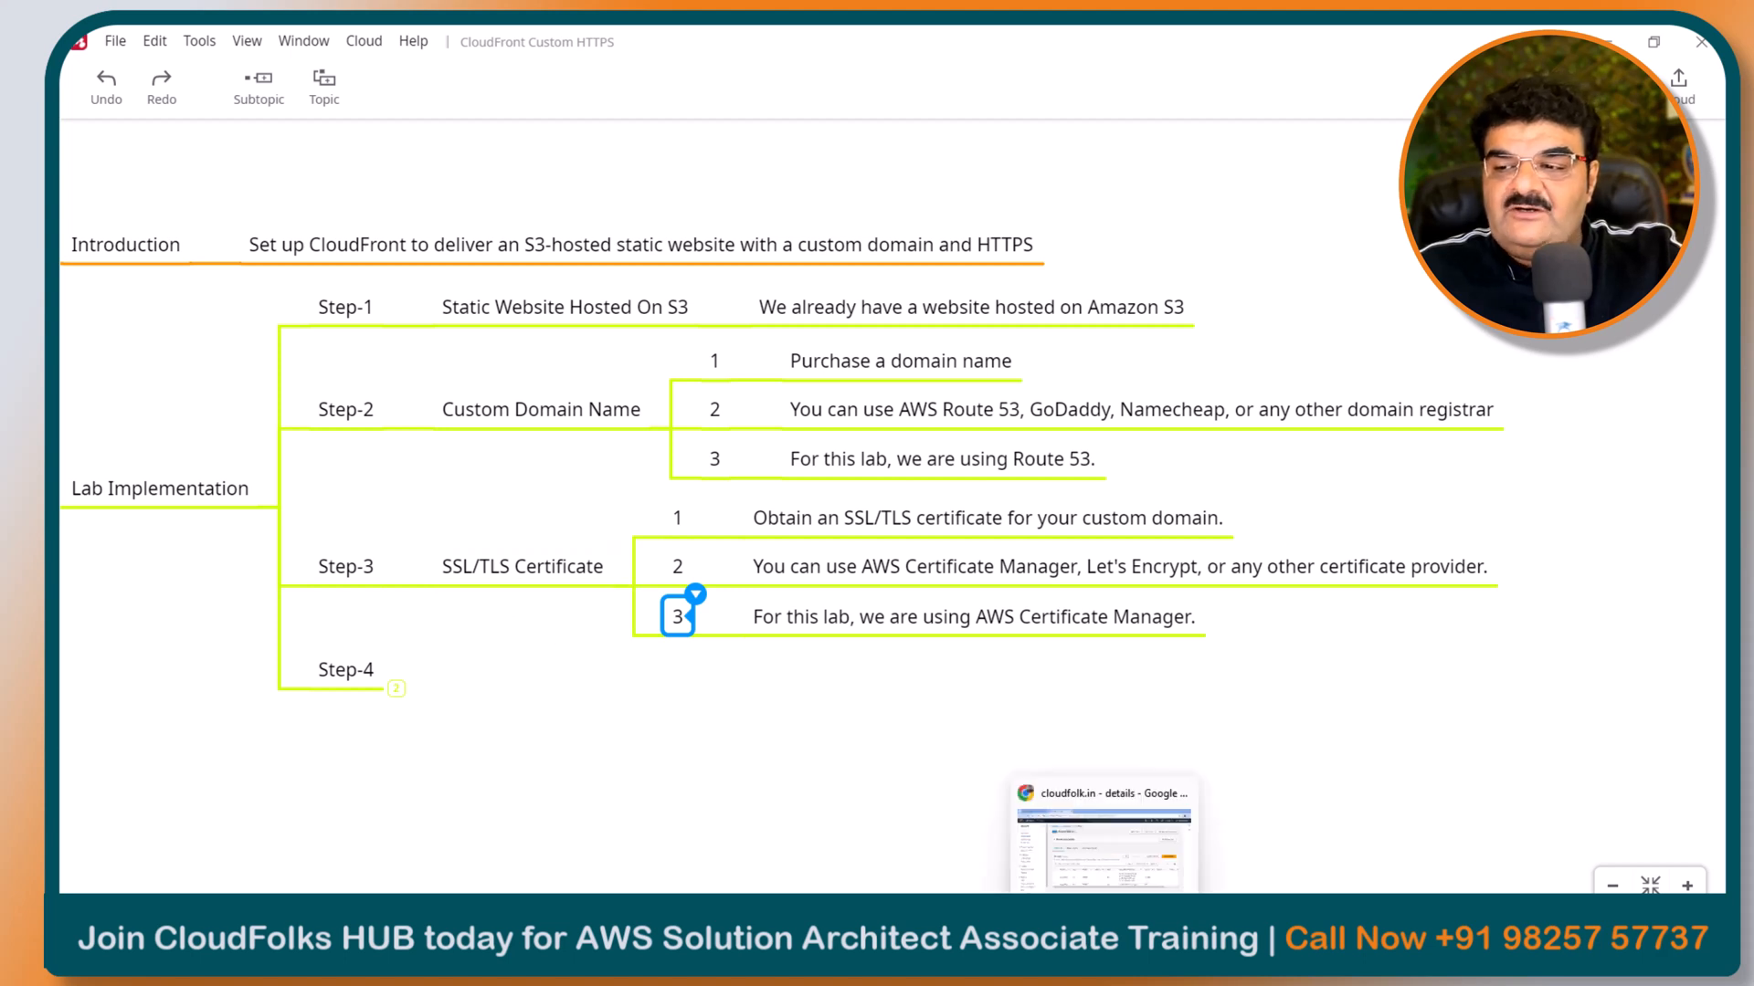
Step: Switch to the AWS console in Chrome, search for "cer" and open the Certificate Manager service
left_click(1078, 939)
left_click(329, 142)
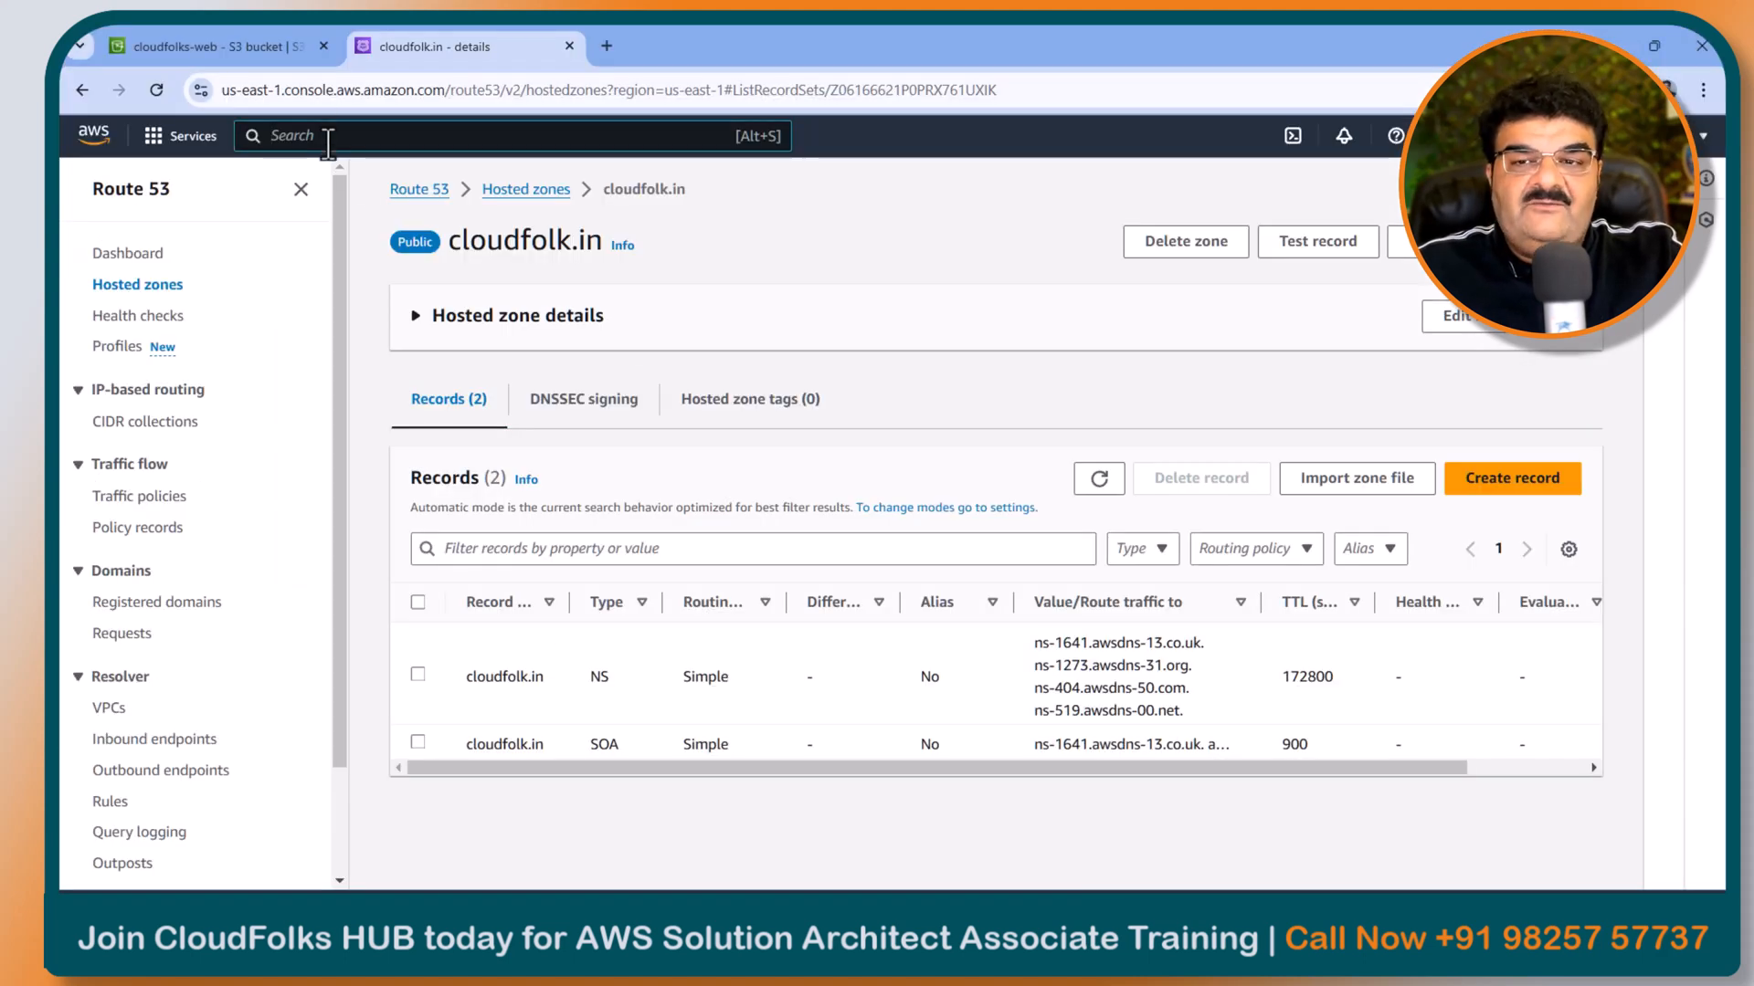
type("cer")
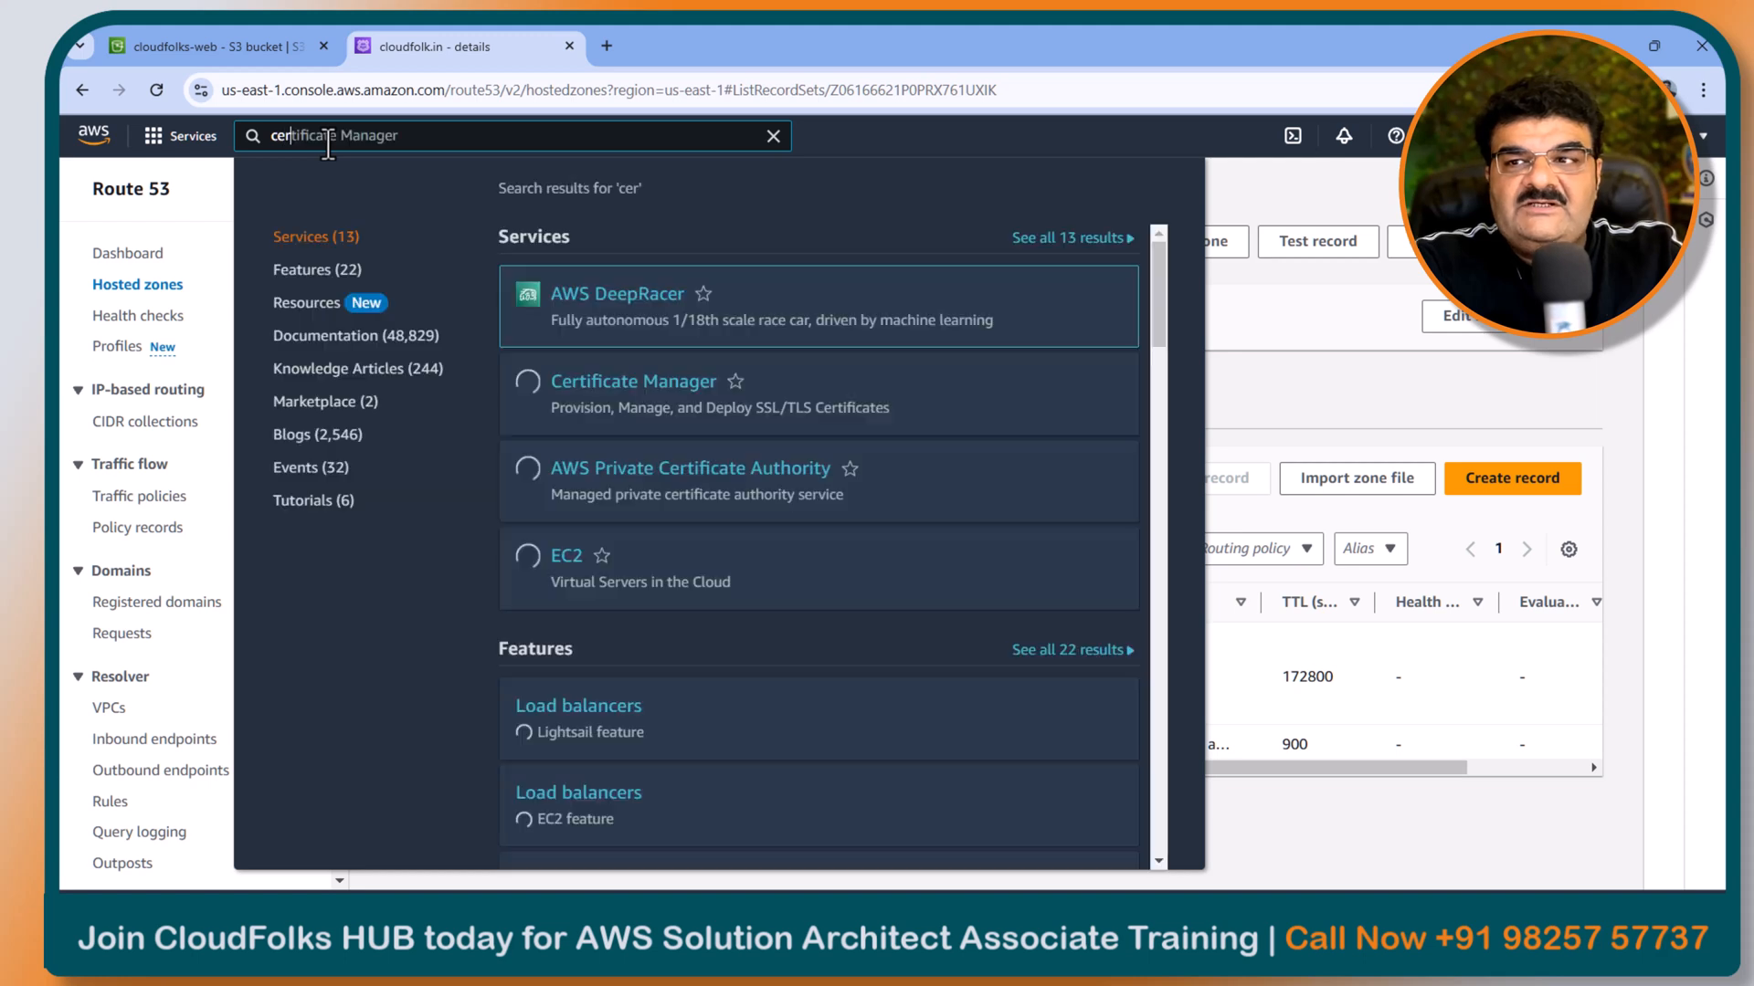
left_click(615, 384)
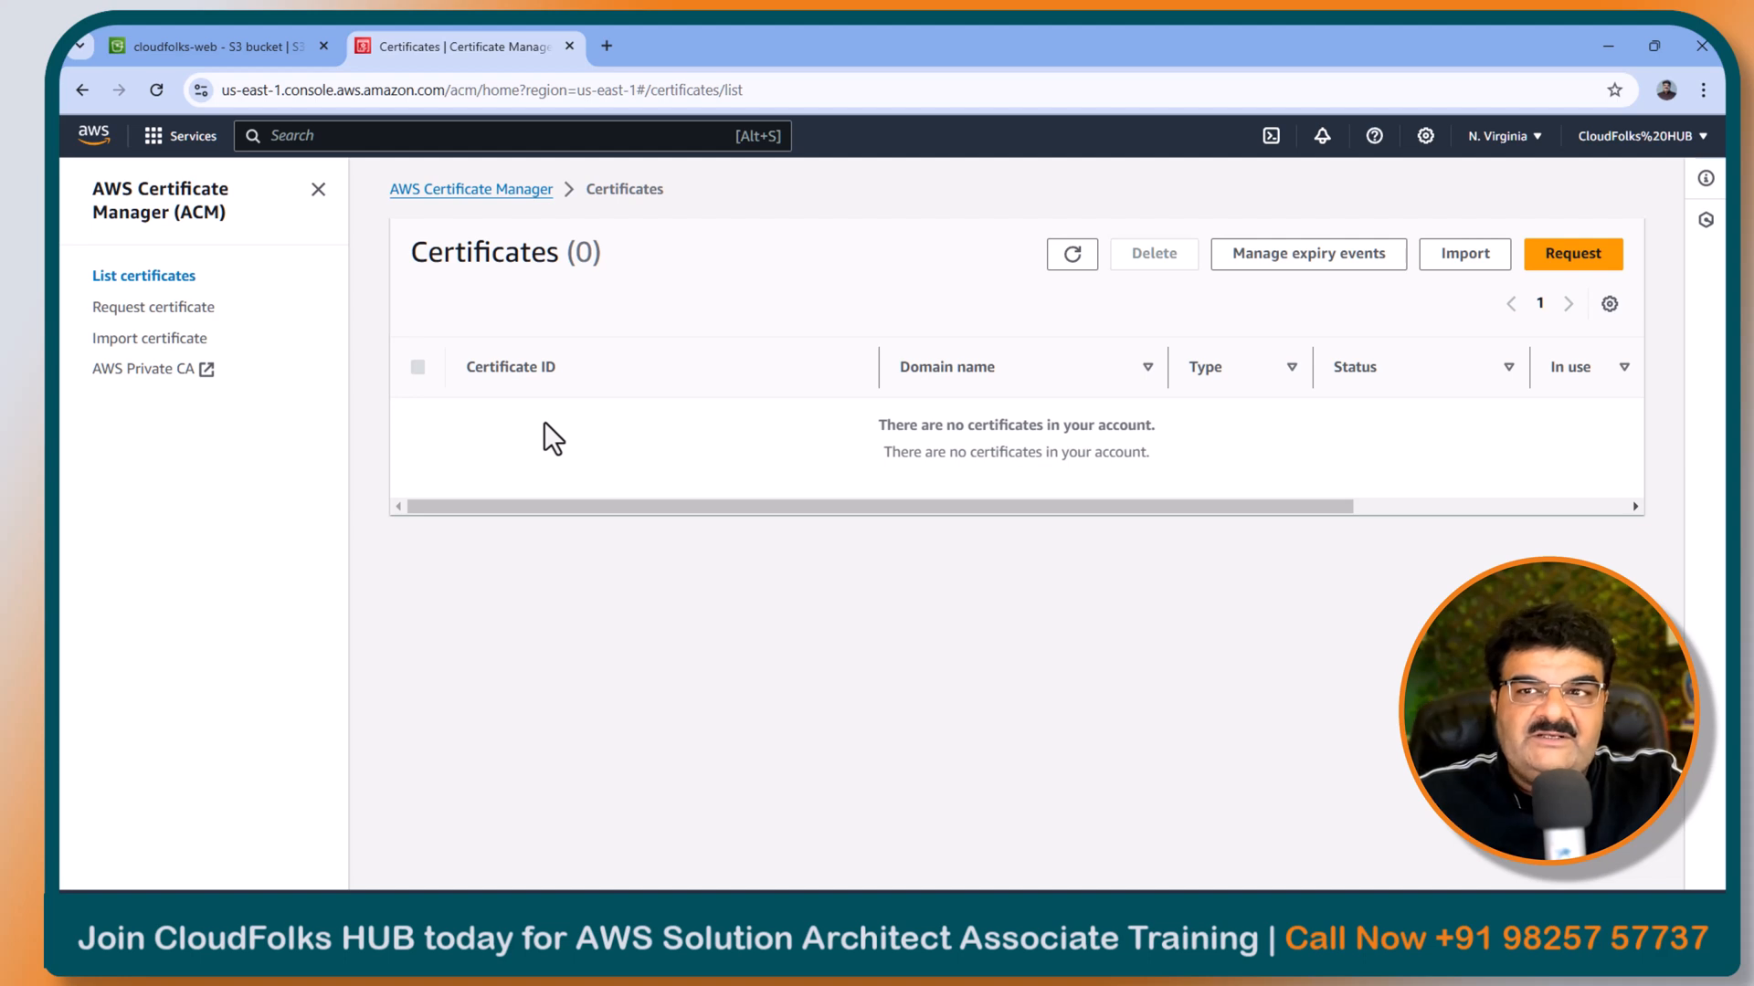
Step: Start a new certificate request from the AWS Certificate Manager home page, keeping the public certificate type
left_click(194, 213)
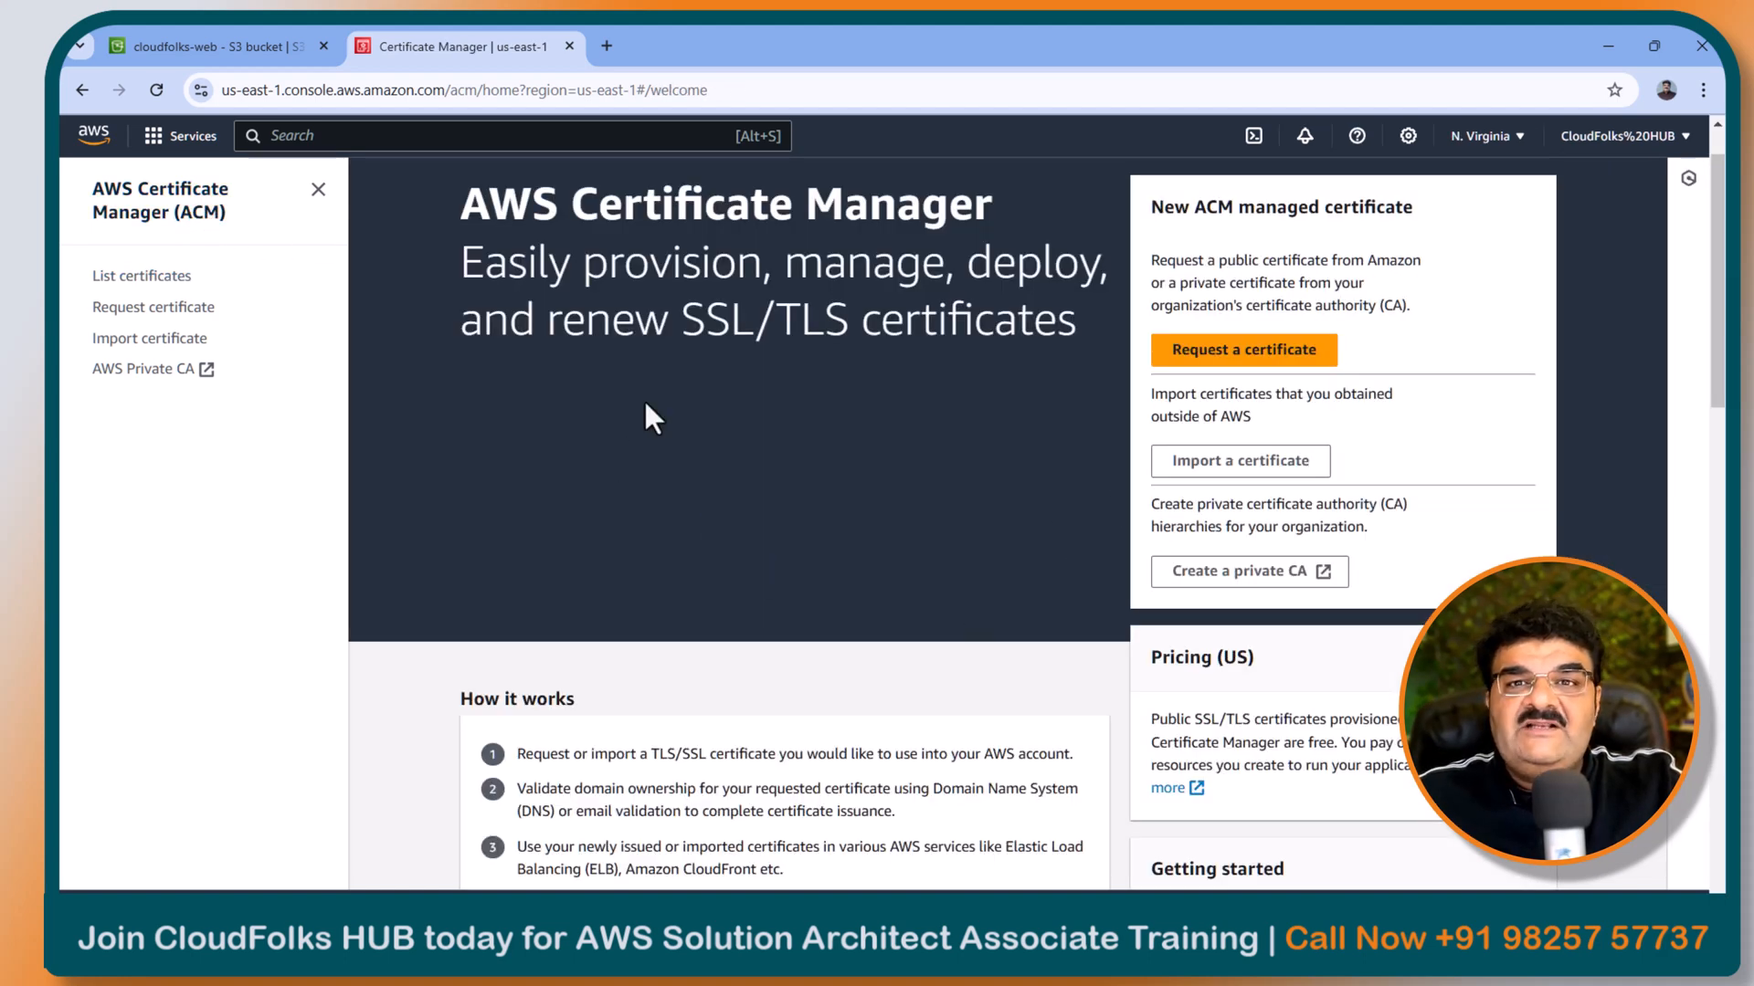
left_click(1218, 370)
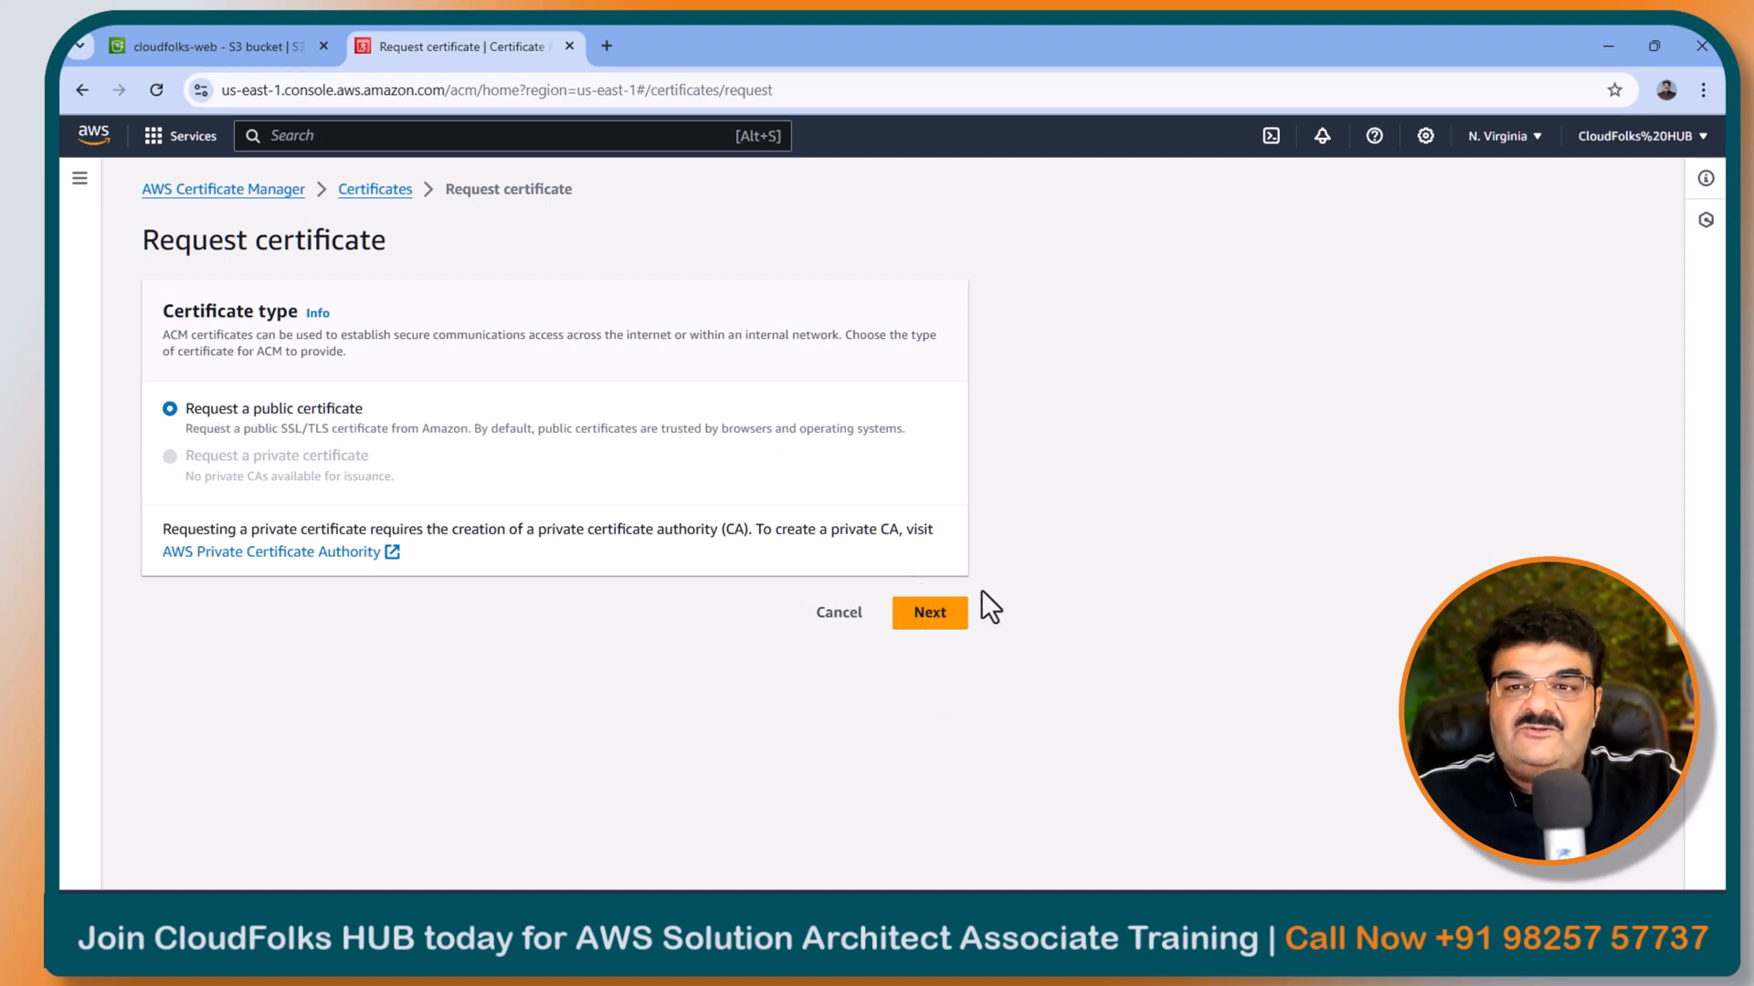
left_click(929, 614)
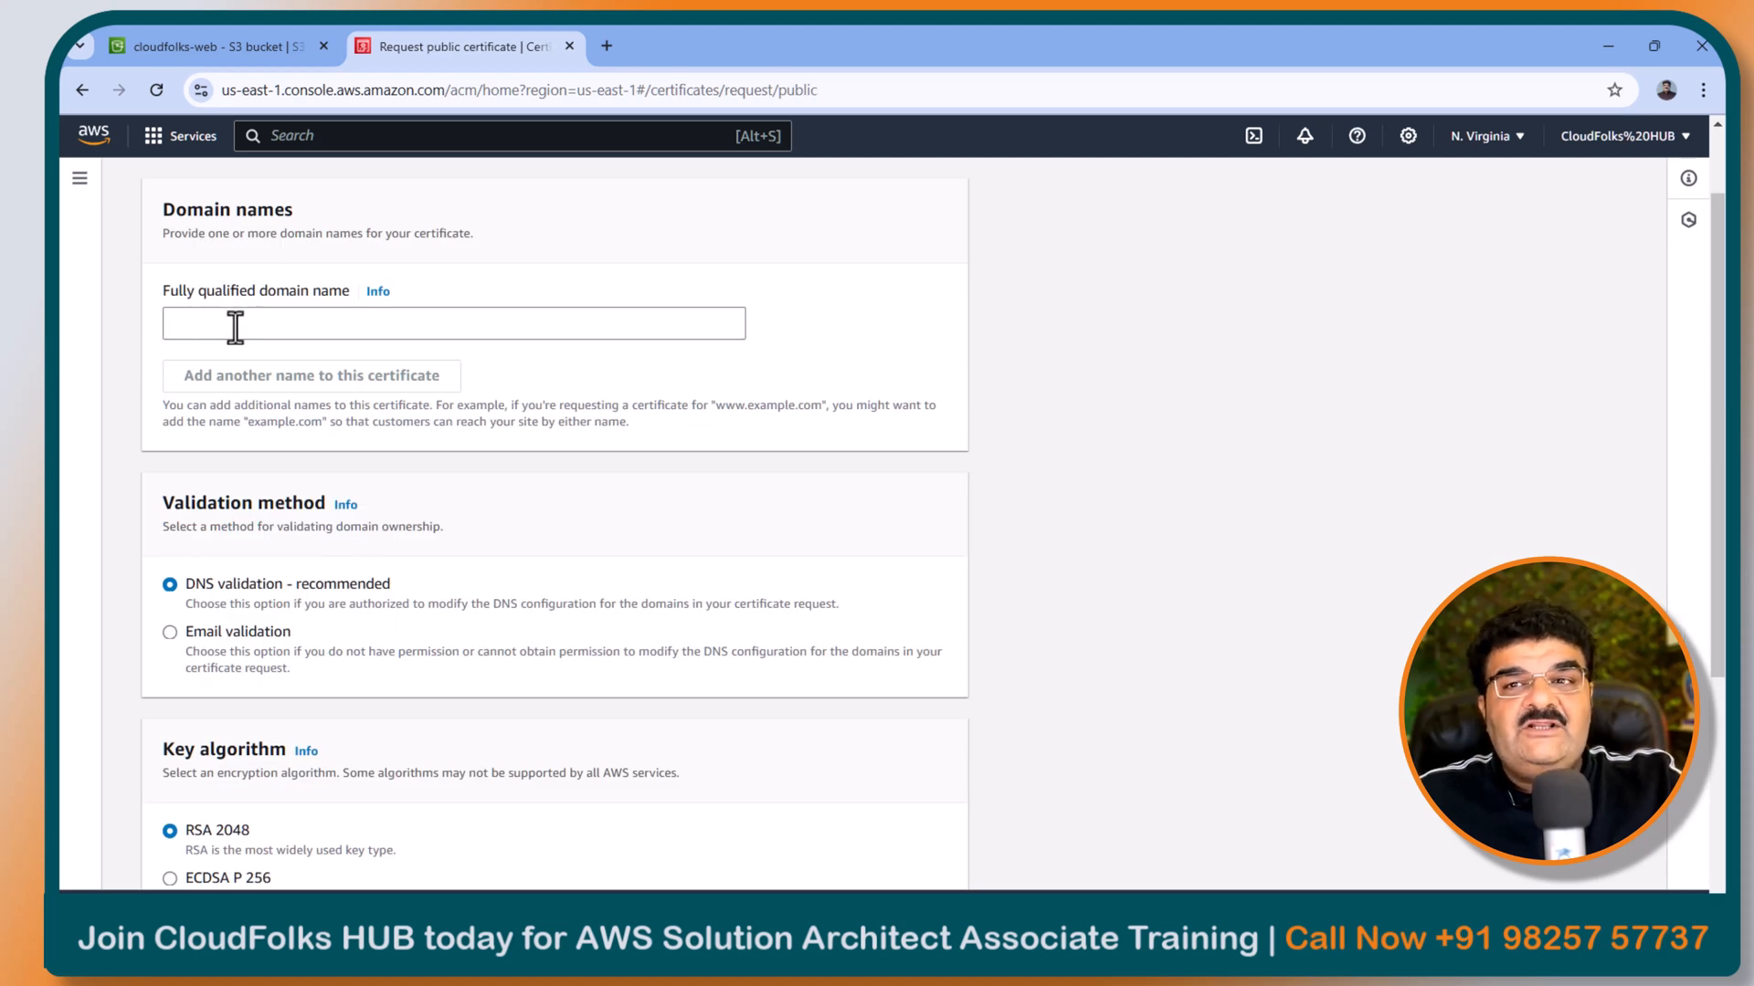
Step: Open Route 53 in a new browser tab and go to the cloudfolk.in hosted zone
left_click(244, 44)
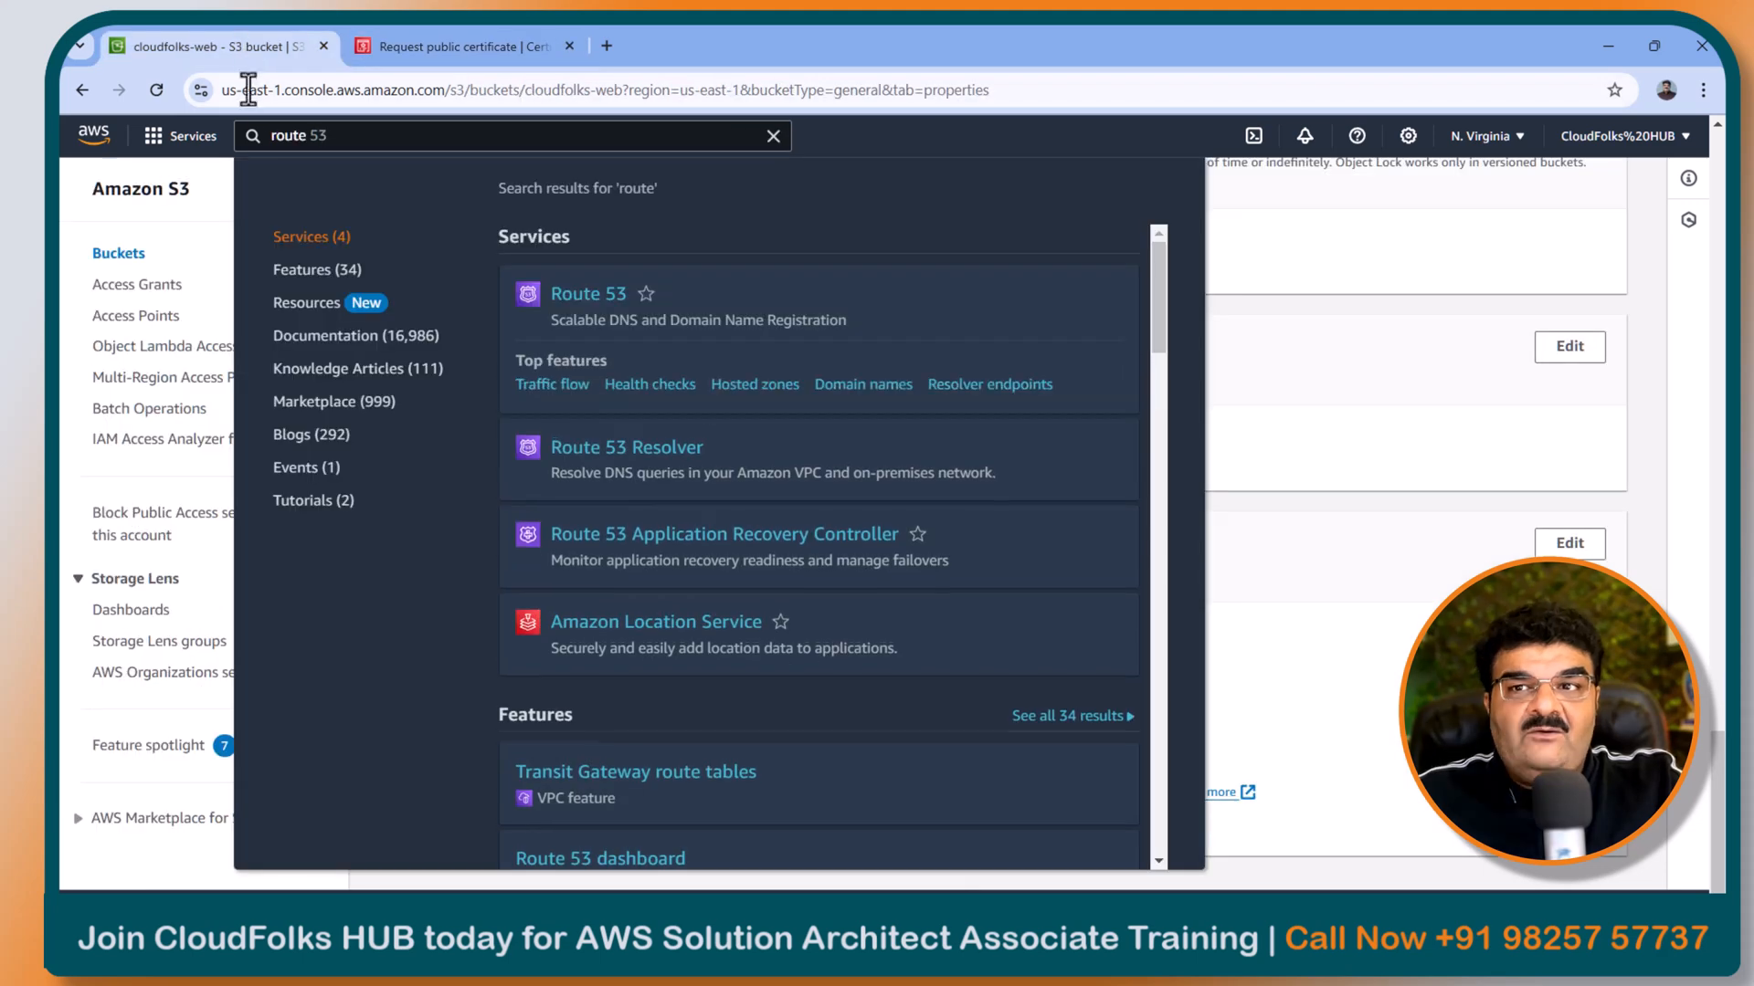
right_click(583, 293)
left_click(627, 314)
left_click(654, 49)
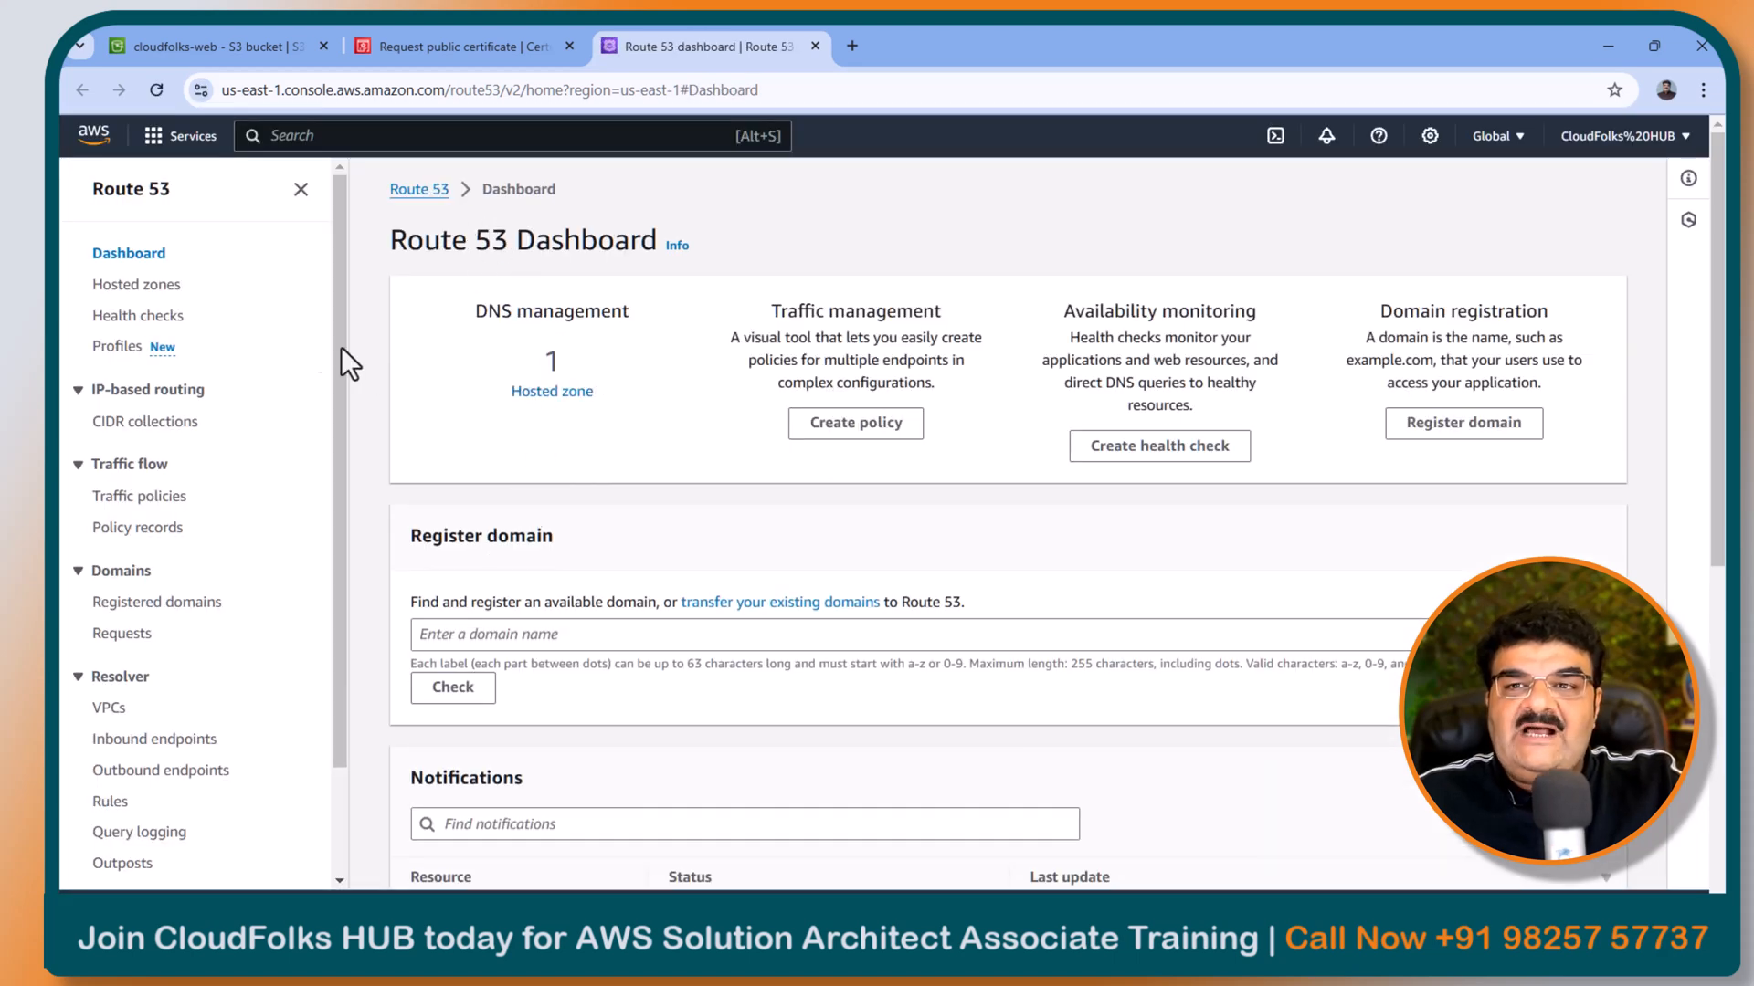
left_click(114, 284)
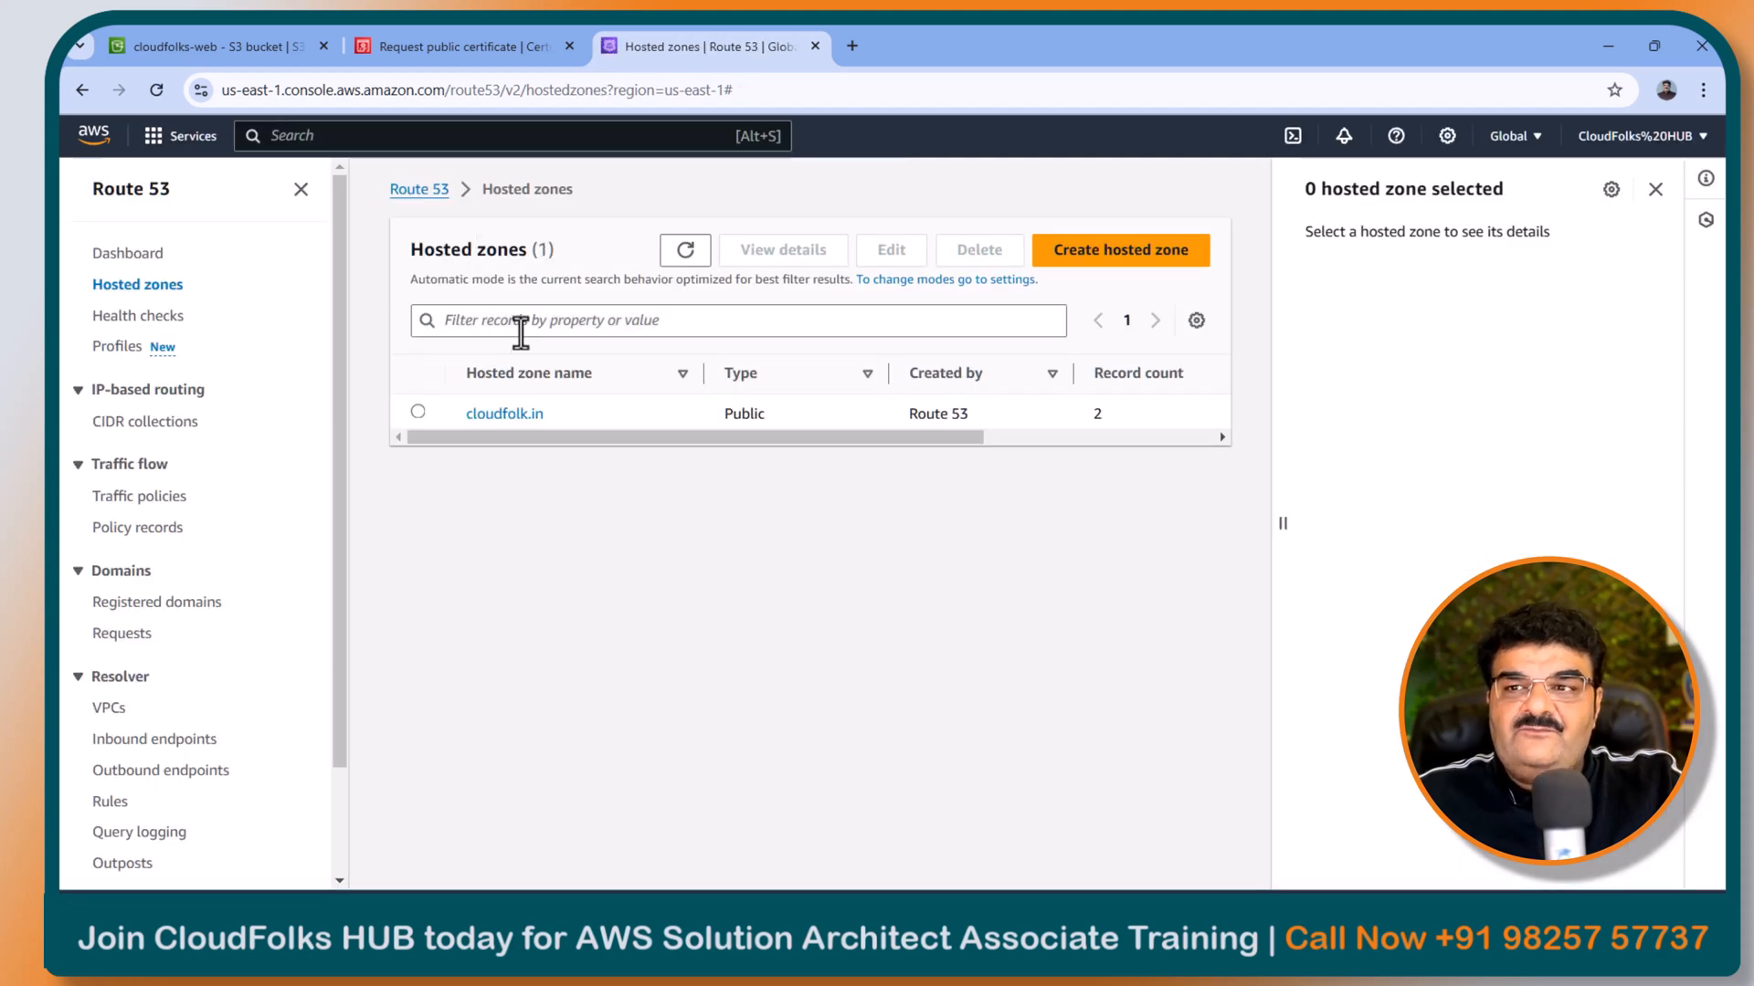
left_click(491, 416)
Step: Copy the hosted zone's domain name cloudfolk.in into the certificate request's fully qualified domain name
left_click_drag(454, 239, 599, 244)
key("ctrl+c")
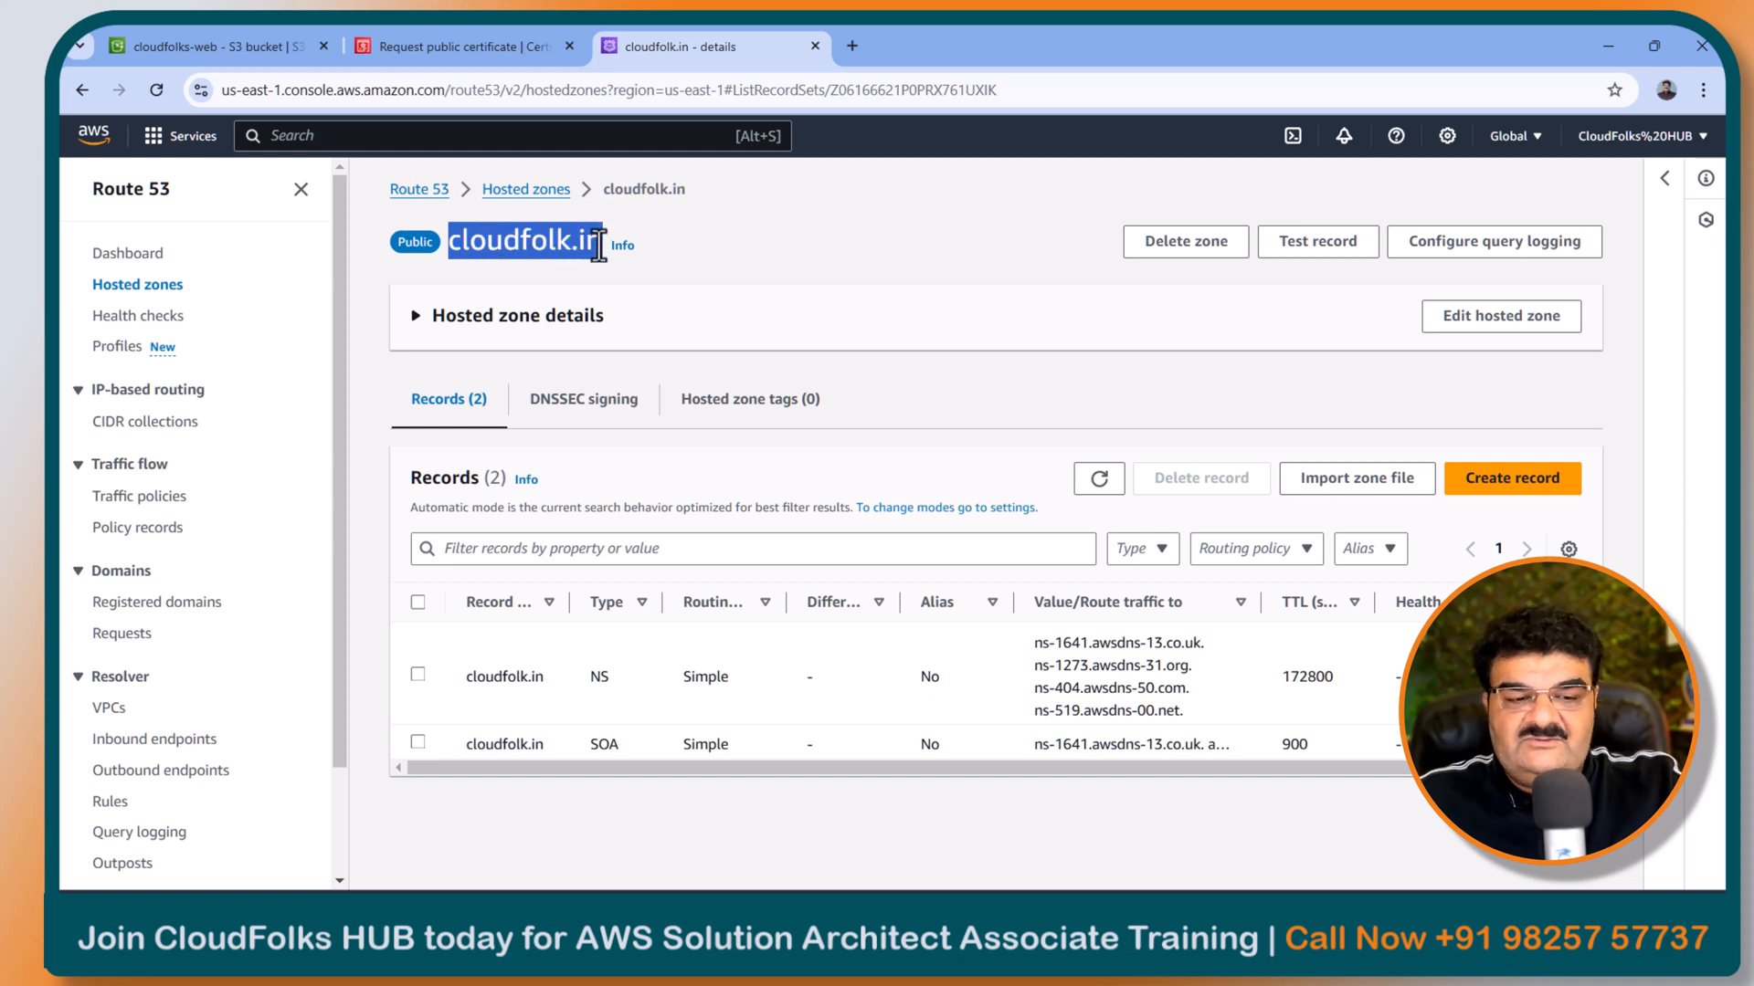
left_click(479, 50)
left_click(314, 311)
key("ctrl+v")
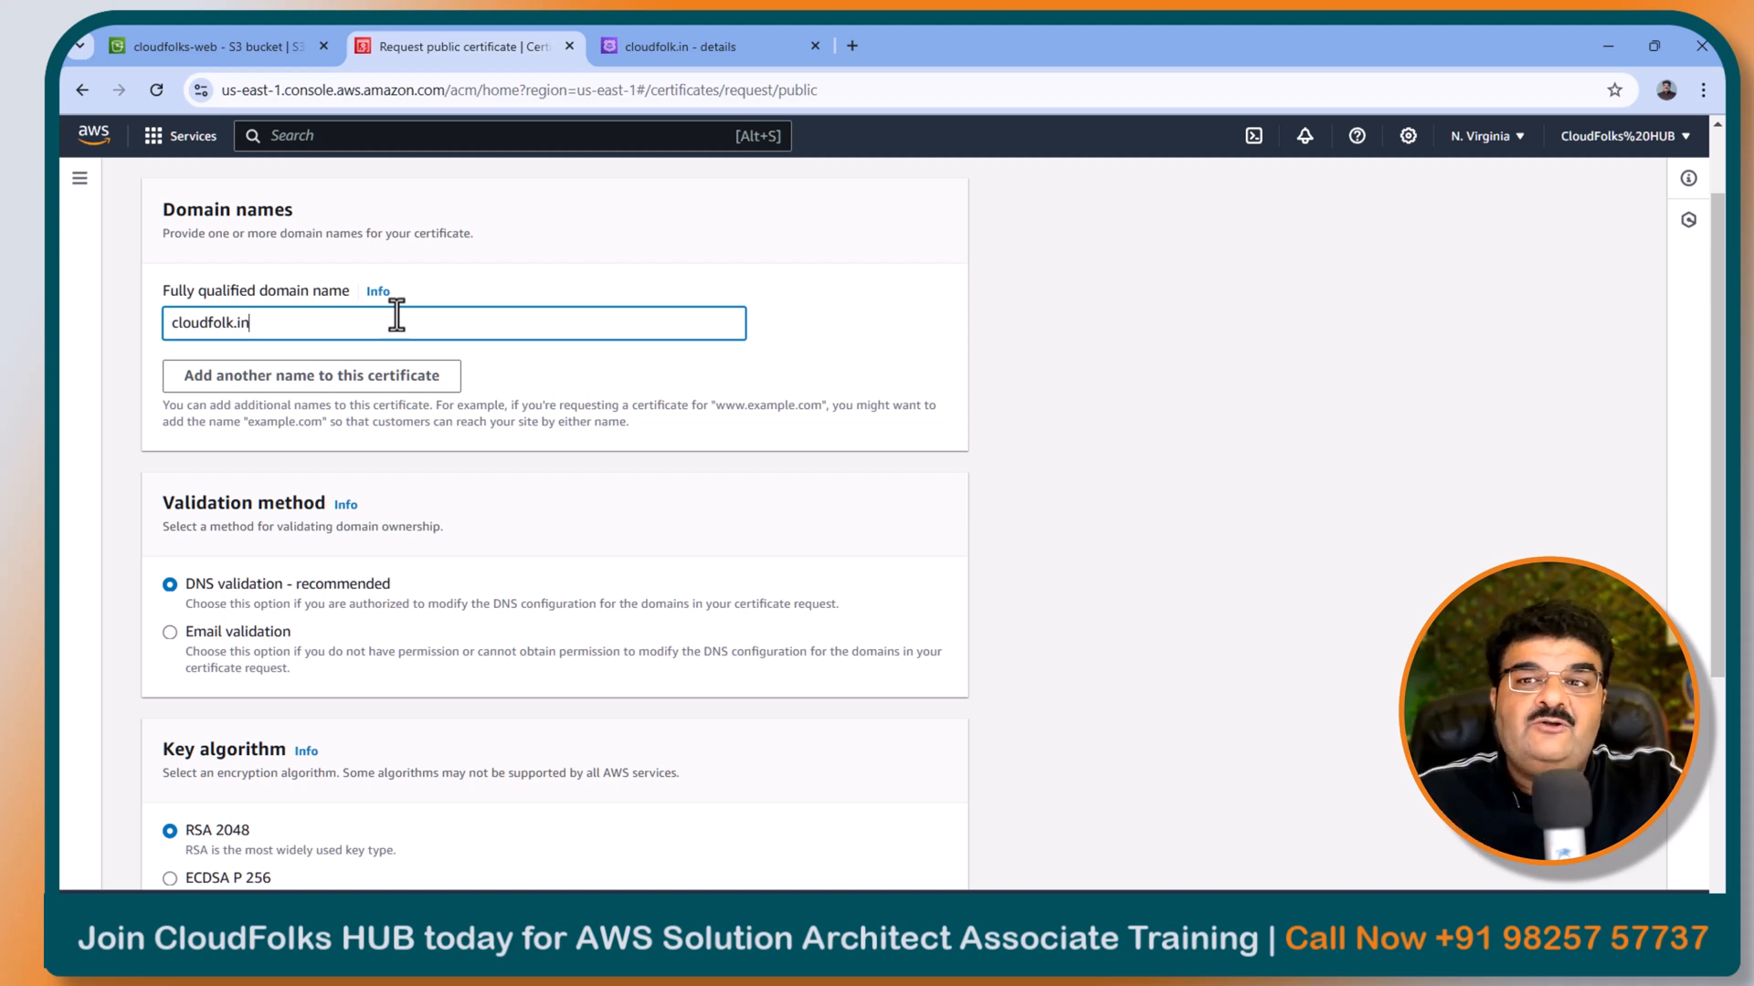
Step: Prefix the domain name with "*." so the certificate request covers the wildcard *.cloudfolk.in
key("Left")
key("Left")
key("Left")
key("Left")
key("Left")
key("Left")
key("Left")
key("Left")
key("Left")
key("Left")
key("Left")
type("*.")
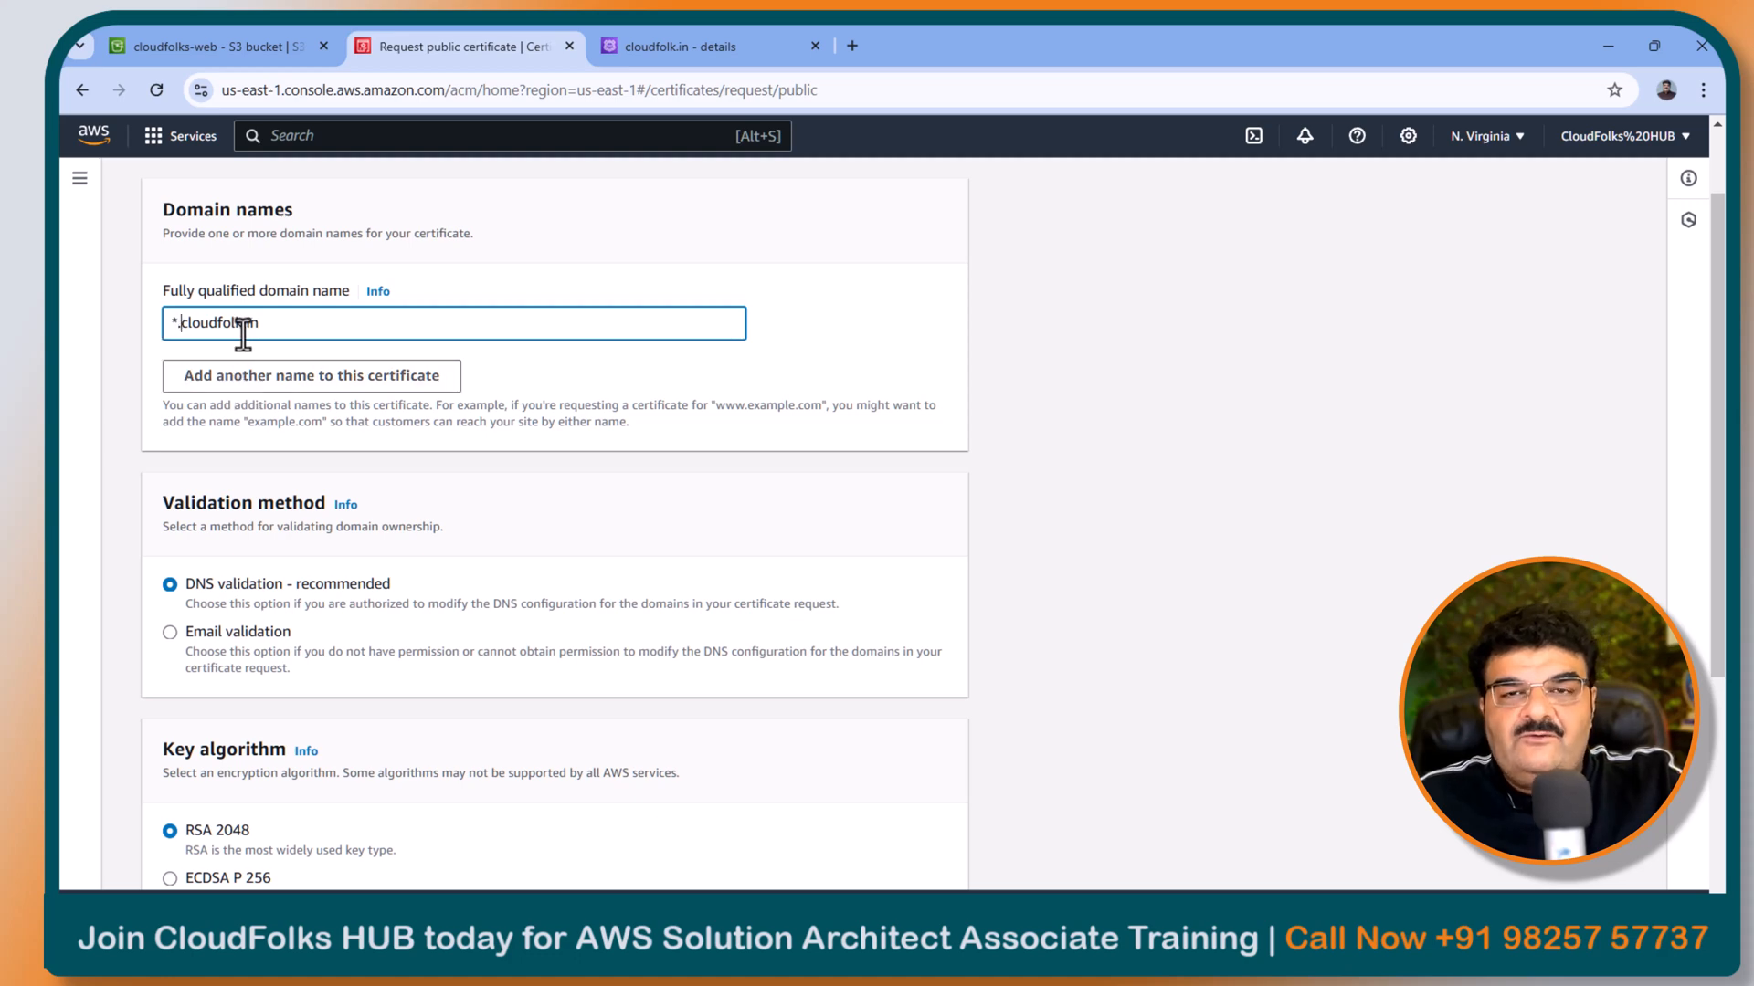
Step: Submit the certificate request, keeping DNS validation and the RSA 2048 key algorithm
scroll(233, 311, "down", 3)
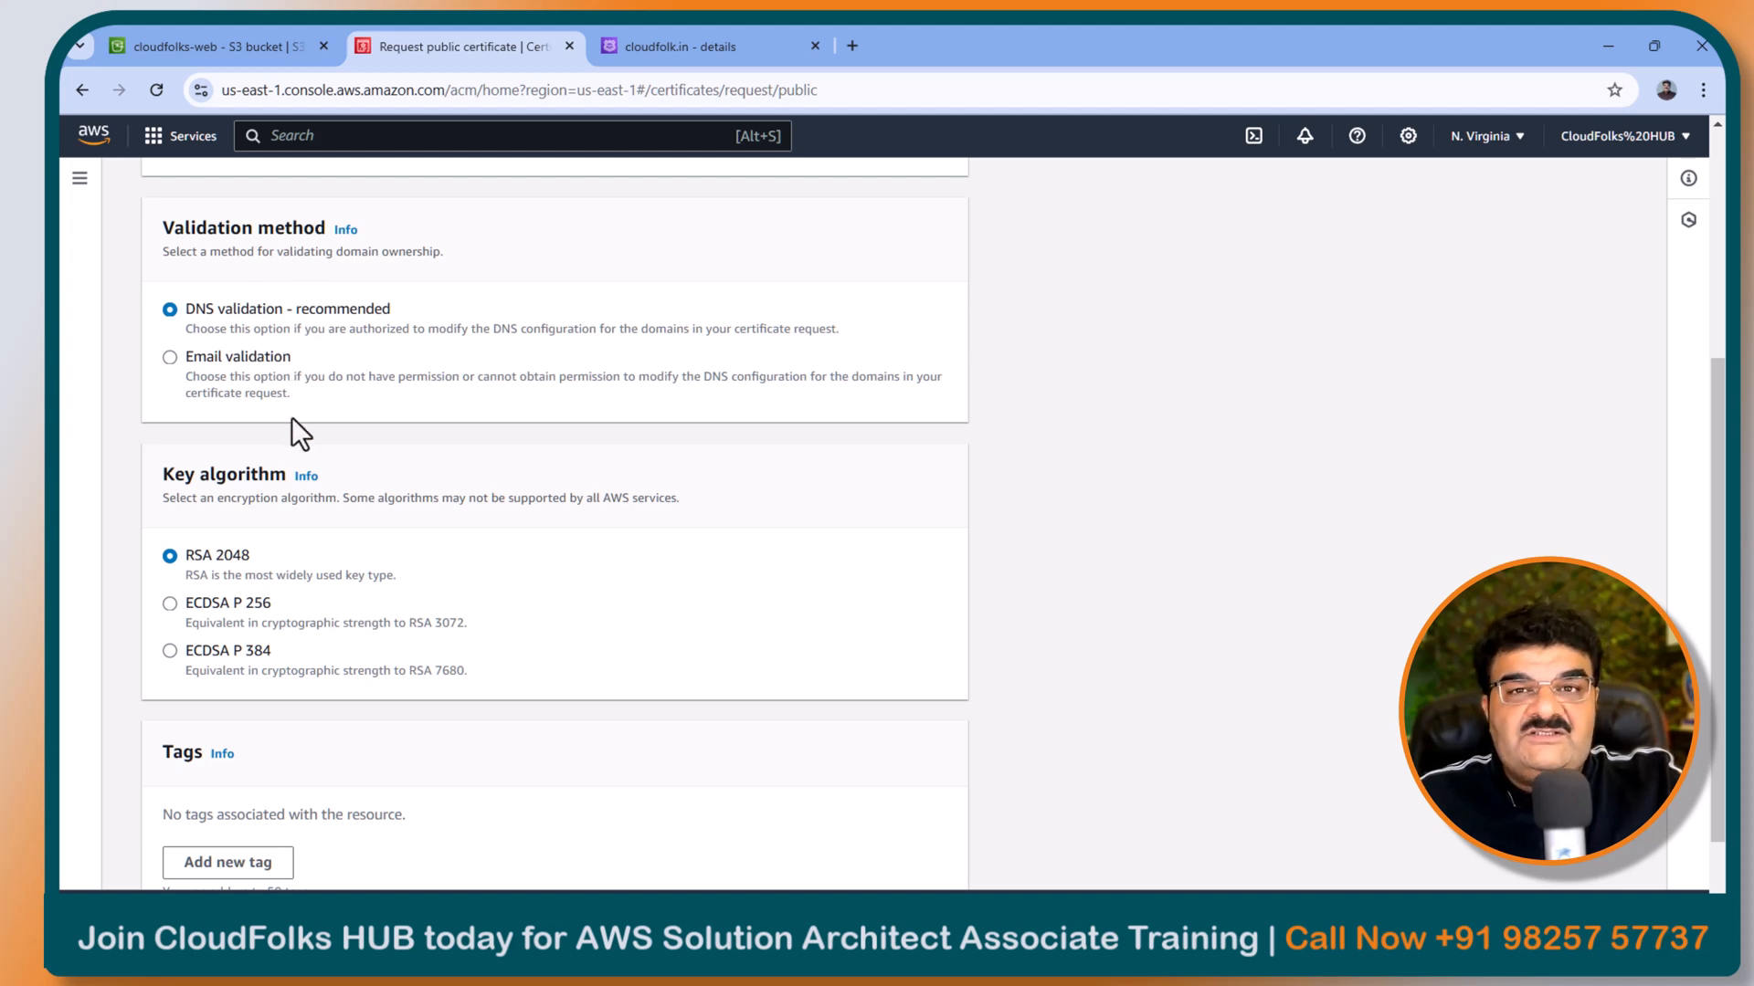
scroll(292, 416, "up", 3)
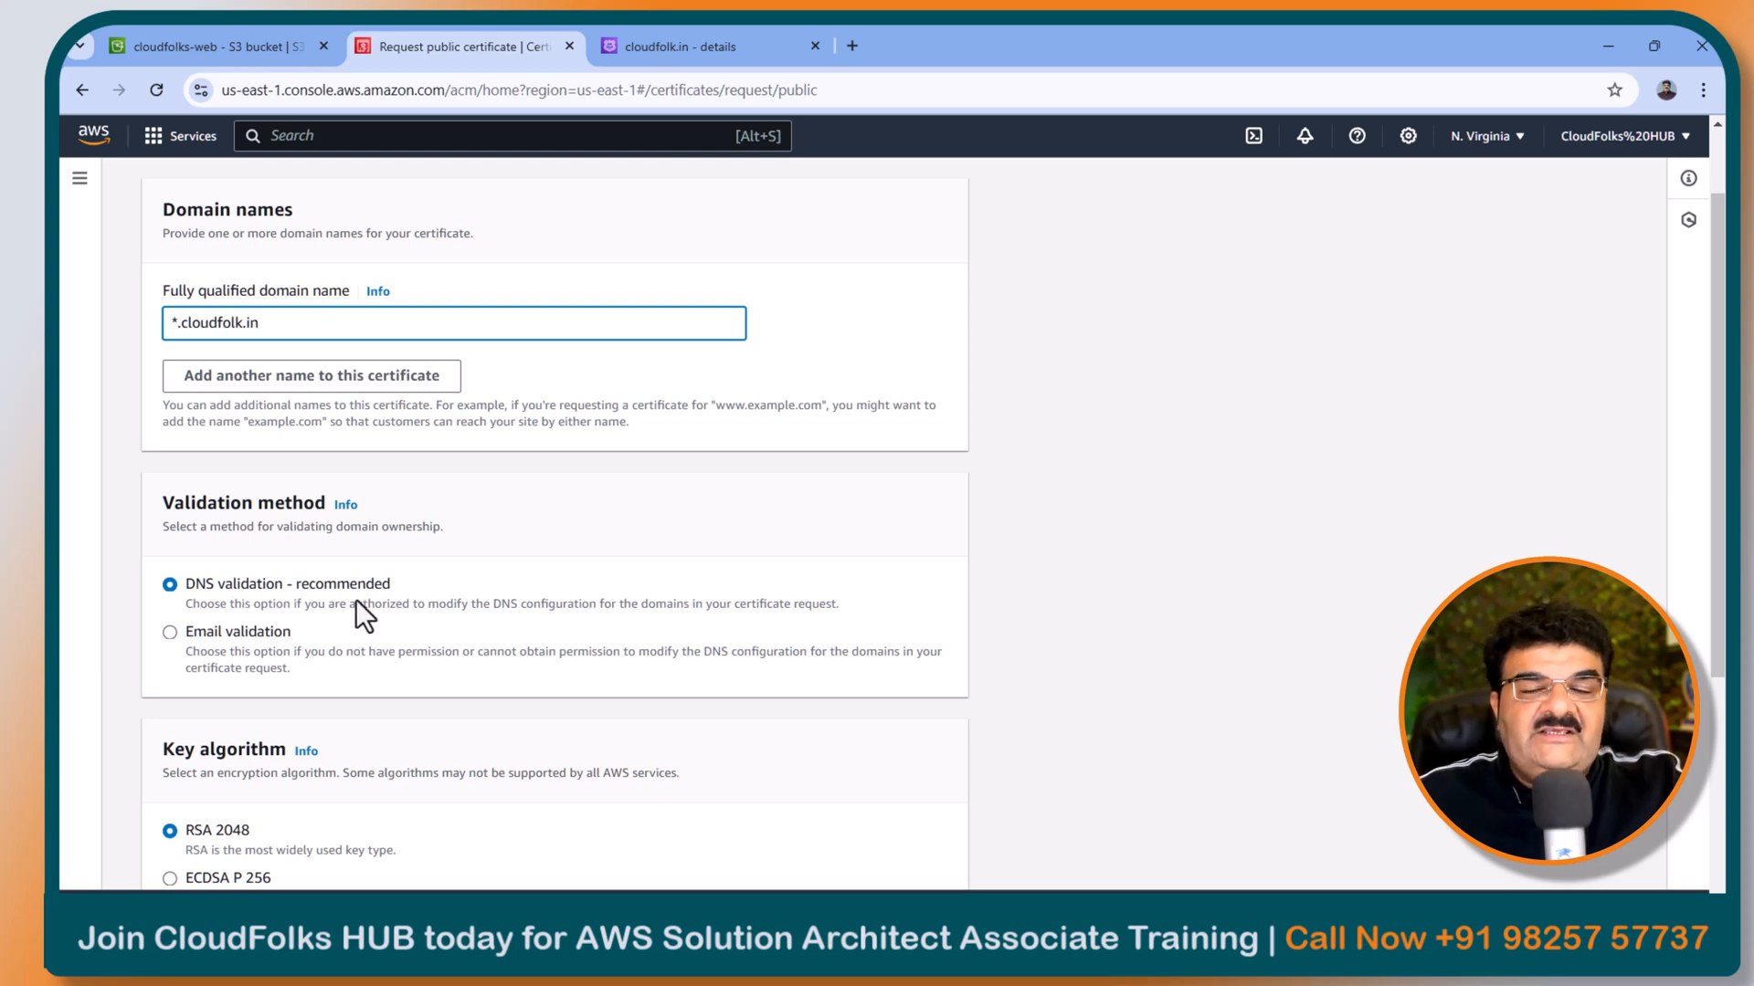
scroll(277, 574, "down", 3)
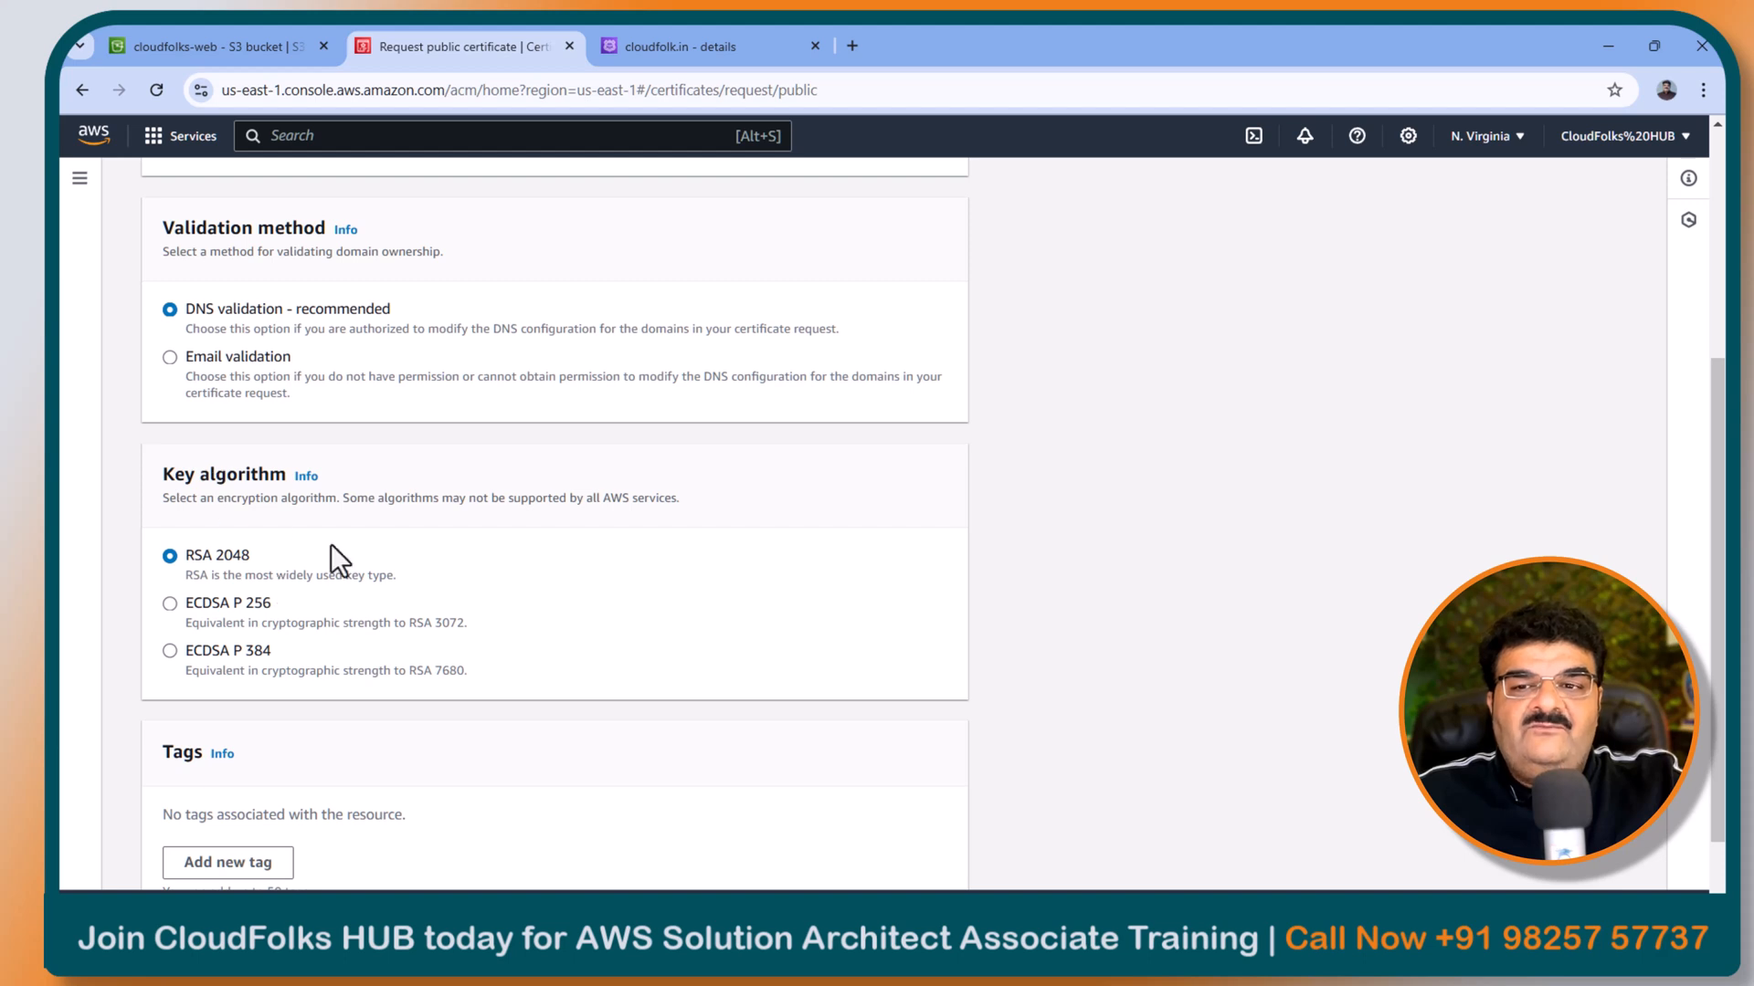
scroll(228, 509, "down", 1)
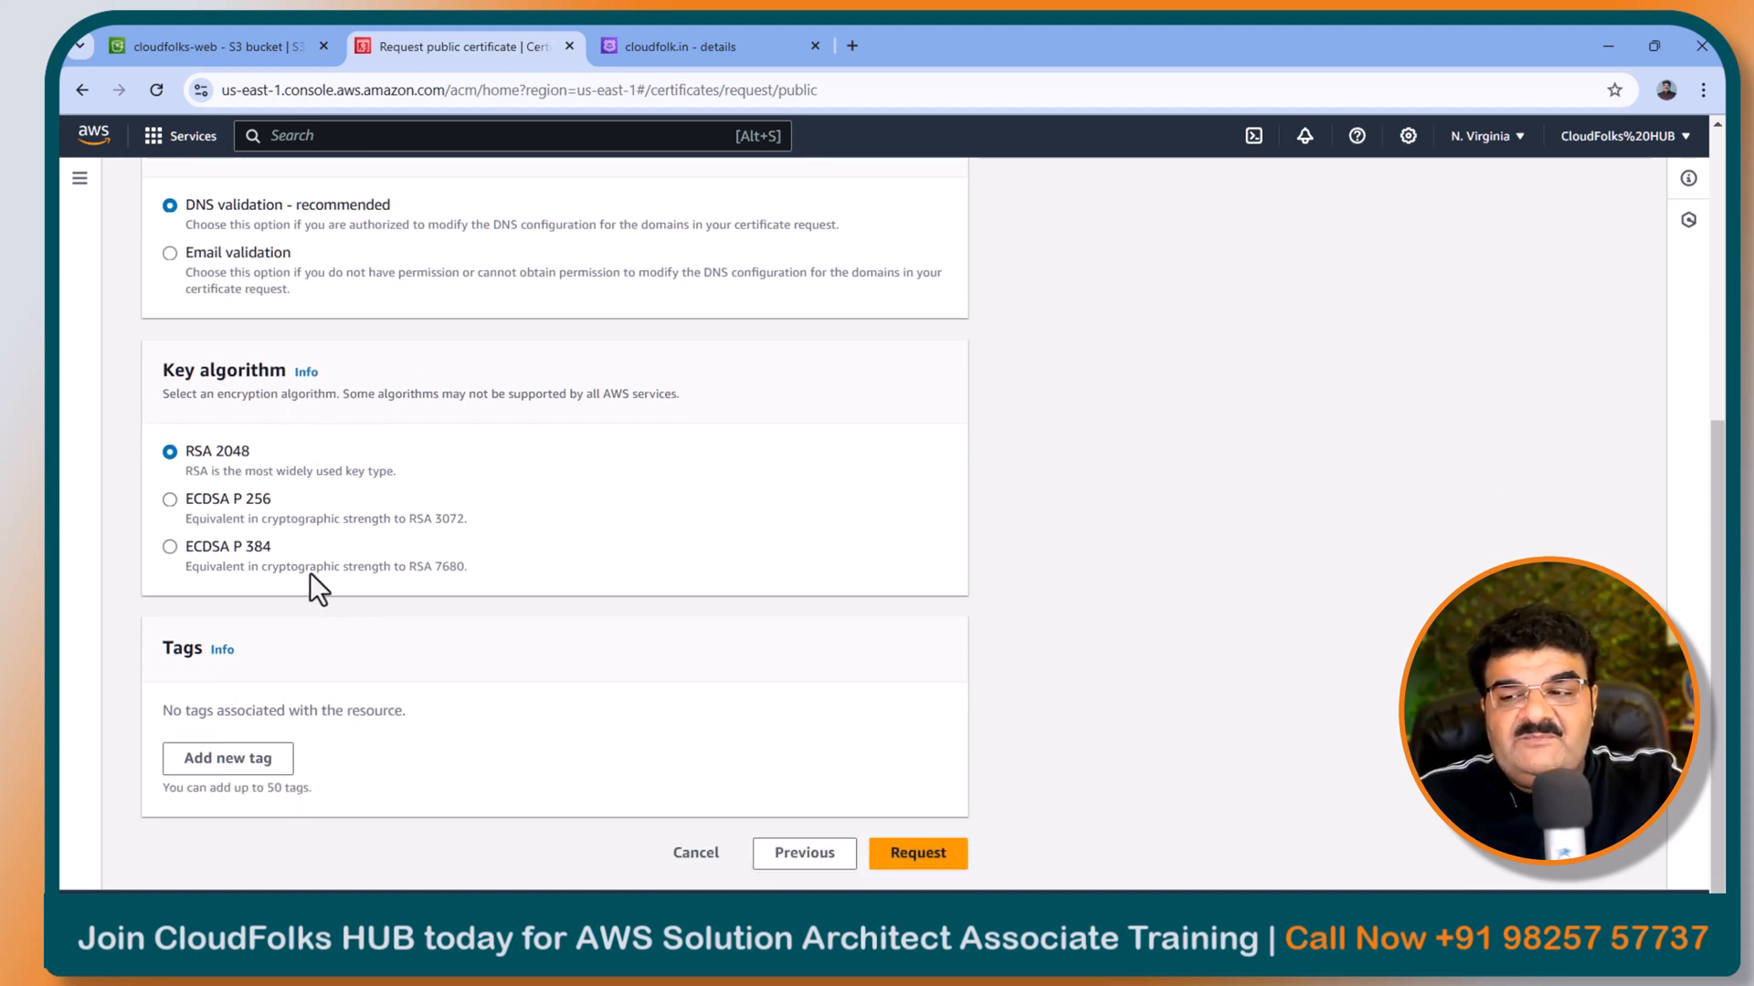
left_click(923, 857)
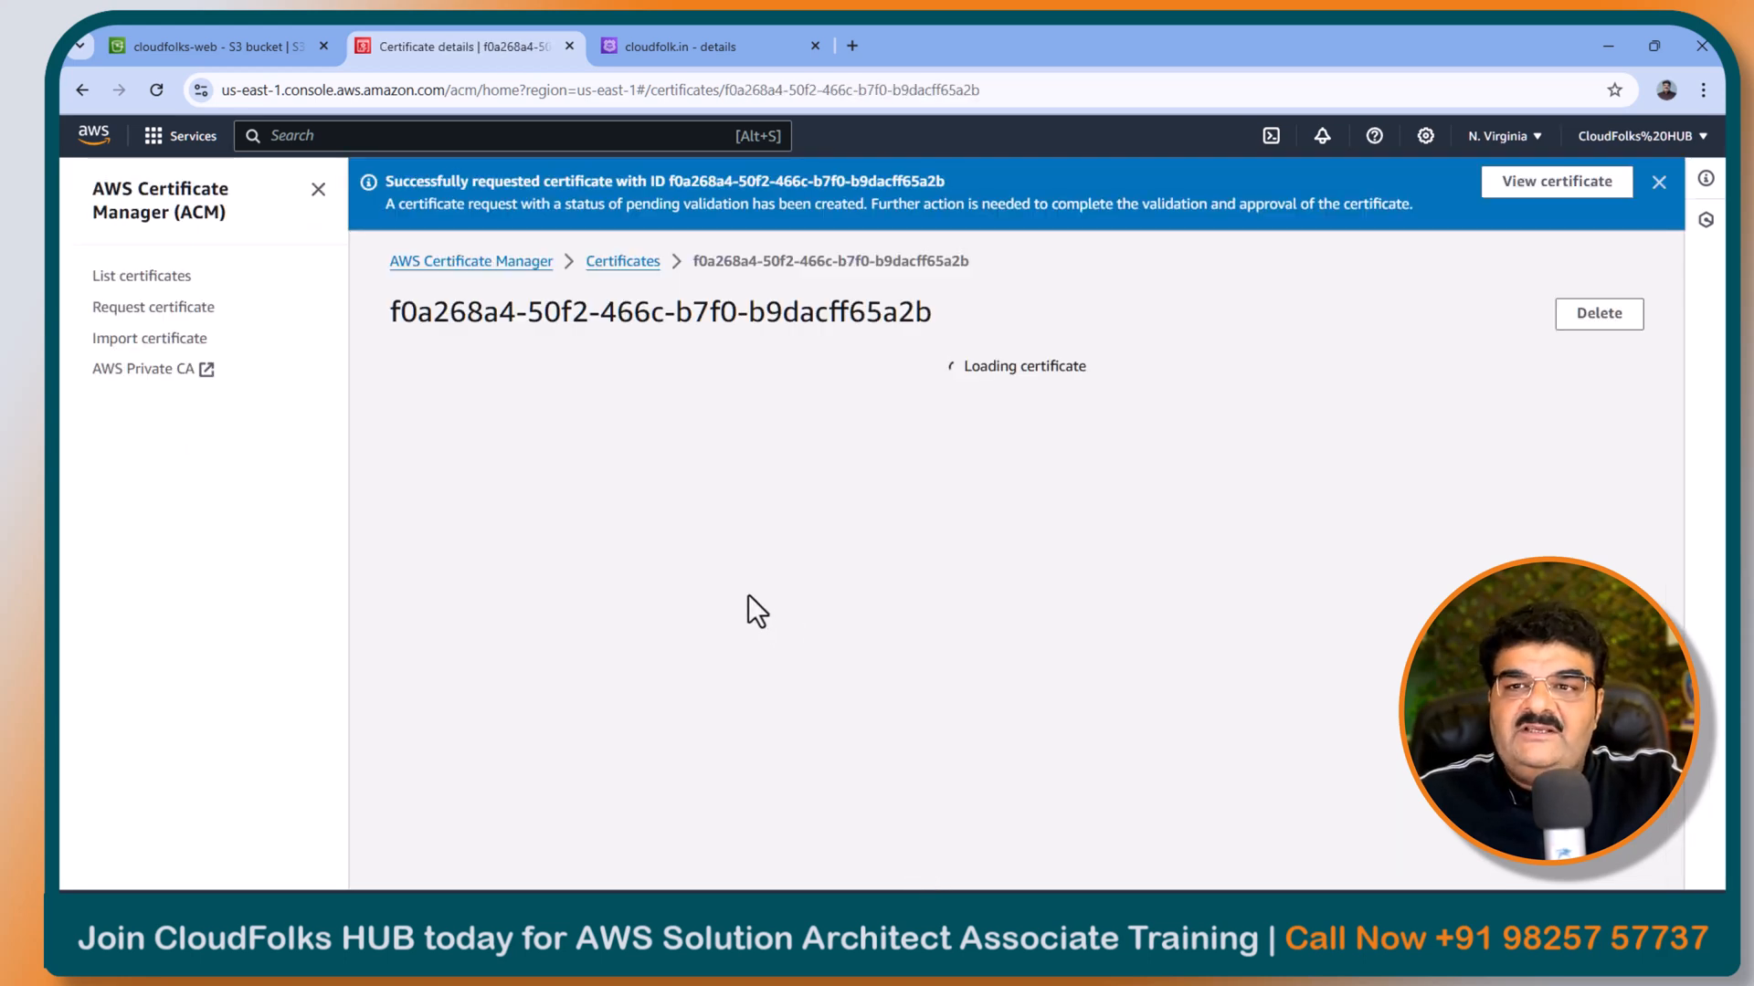
Step: Check the new certificate's status in the certificates list and open the details of the *.cloudfolk.in certificate
left_click(146, 276)
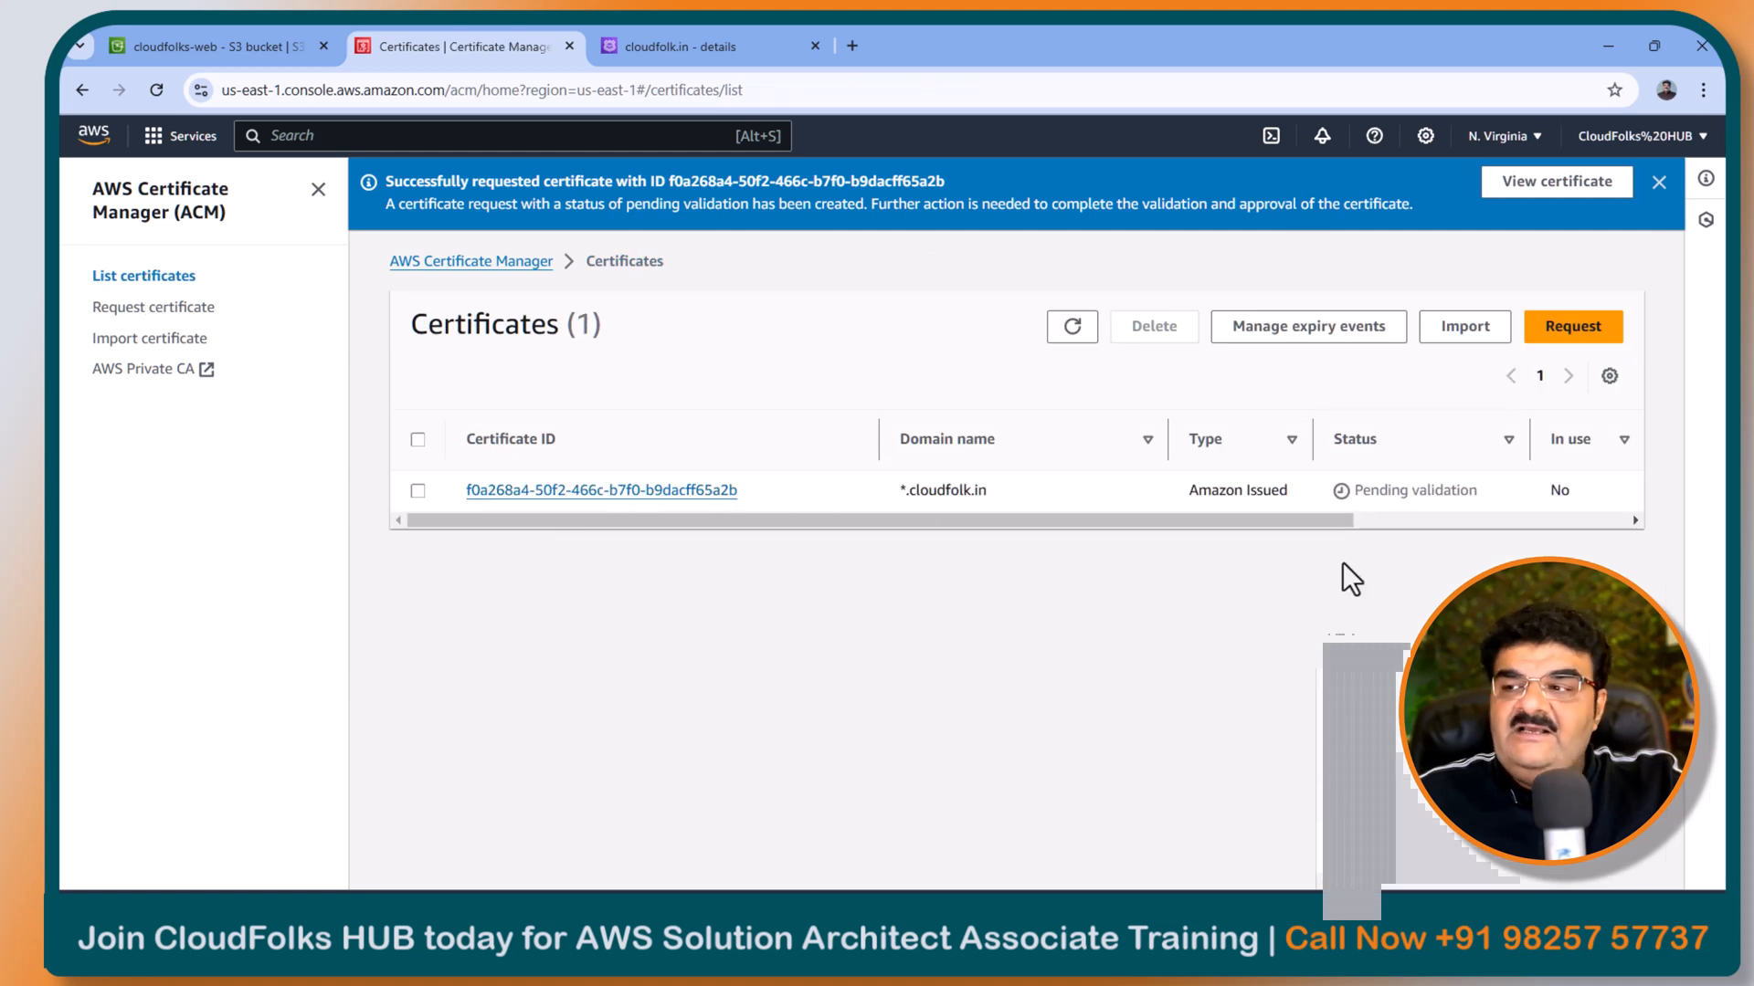
left_click_drag(1352, 490, 1485, 494)
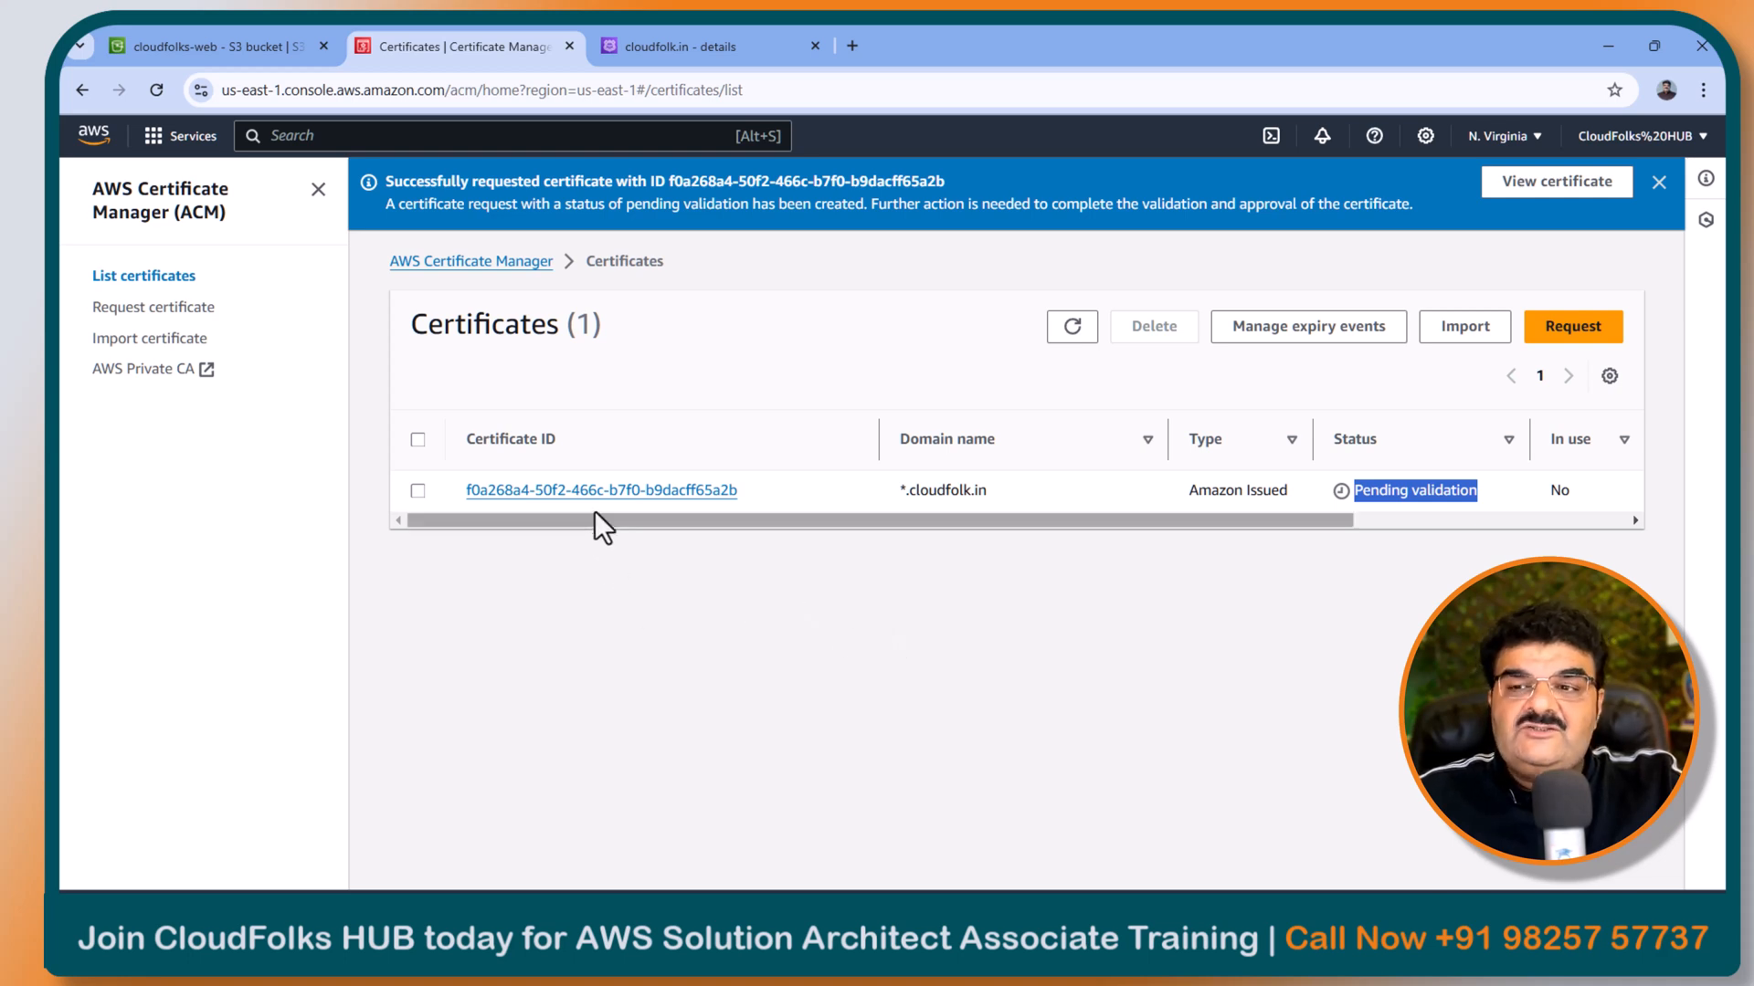
left_click(598, 490)
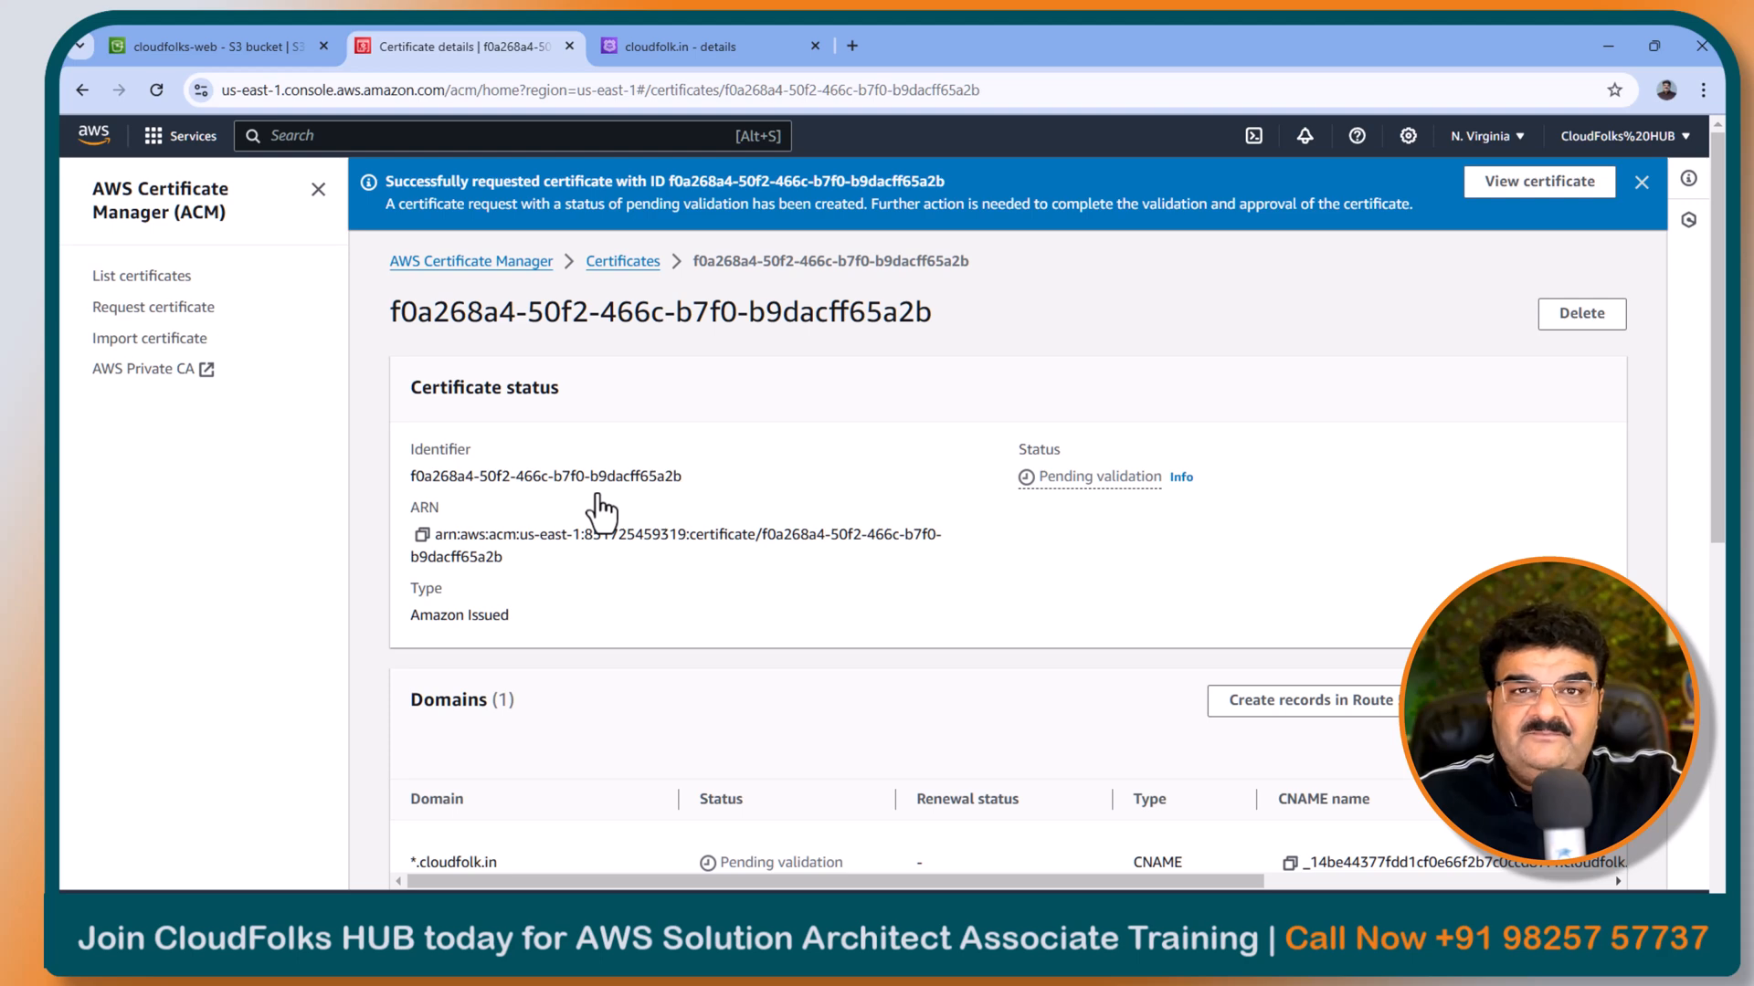
scroll(598, 493, "down", 1)
scroll(530, 493, "down", 3)
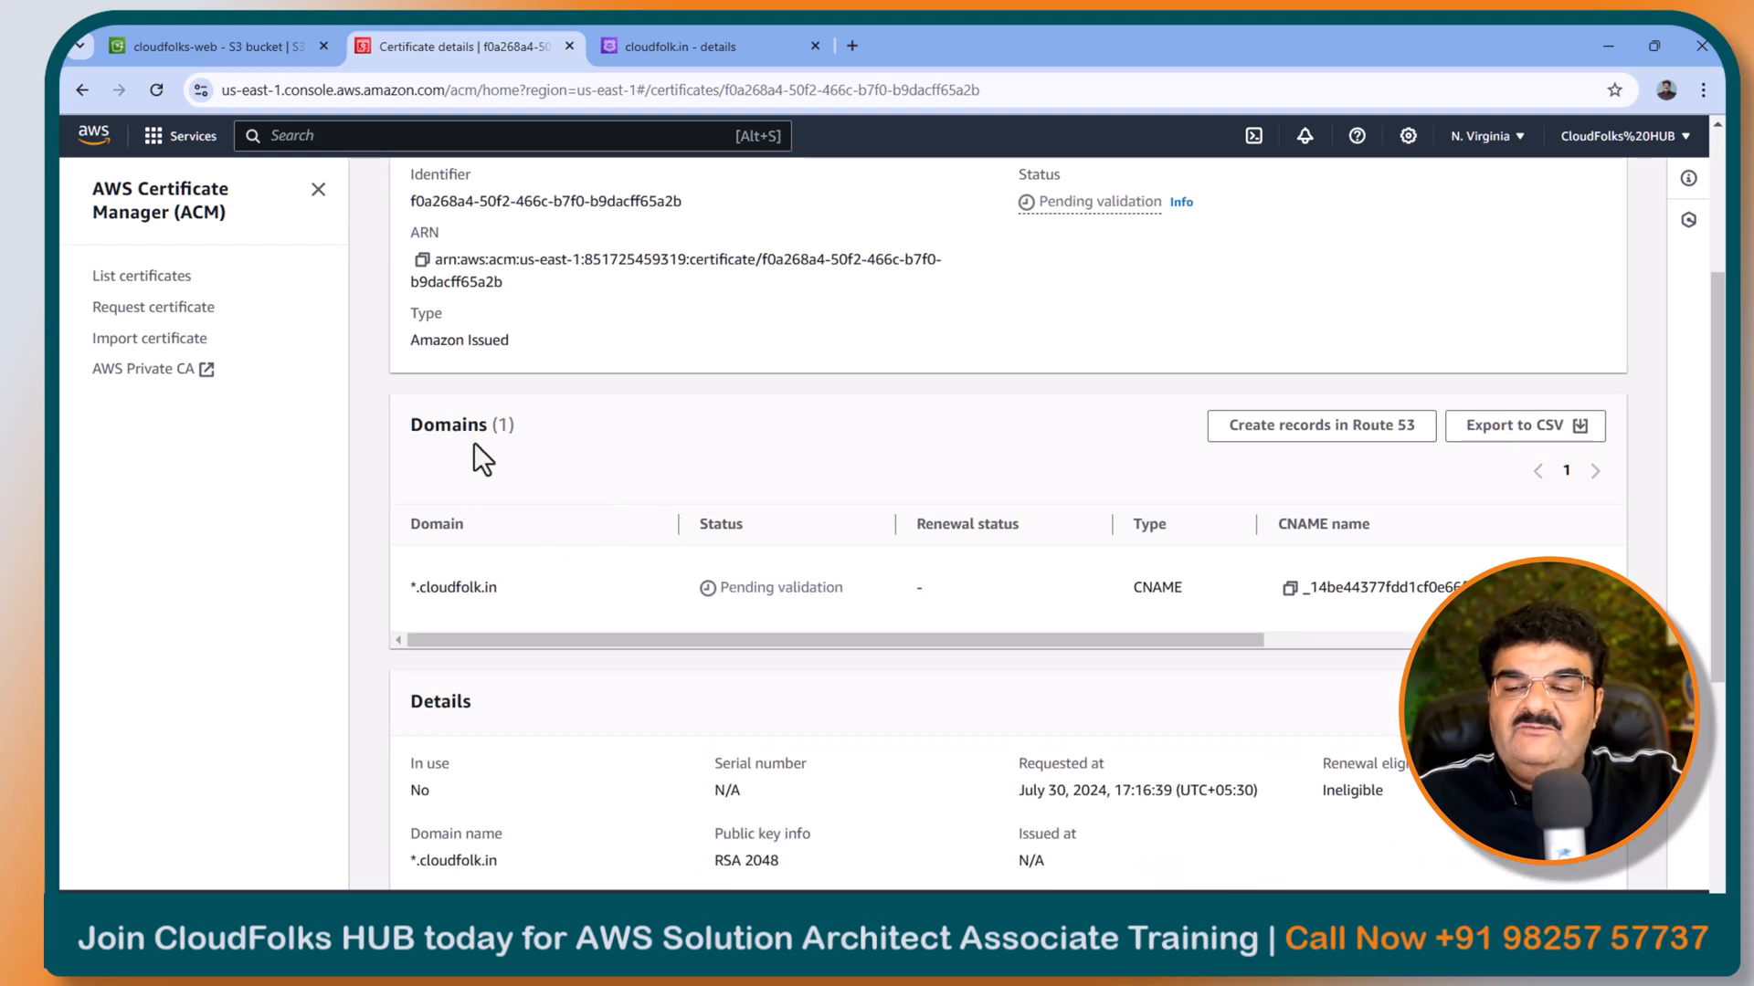
Step: Examine the CNAME name and value in the certificate's Domains section, and return to the cloudfolk.in hosted zone records
left_click_drag(409, 425, 489, 429)
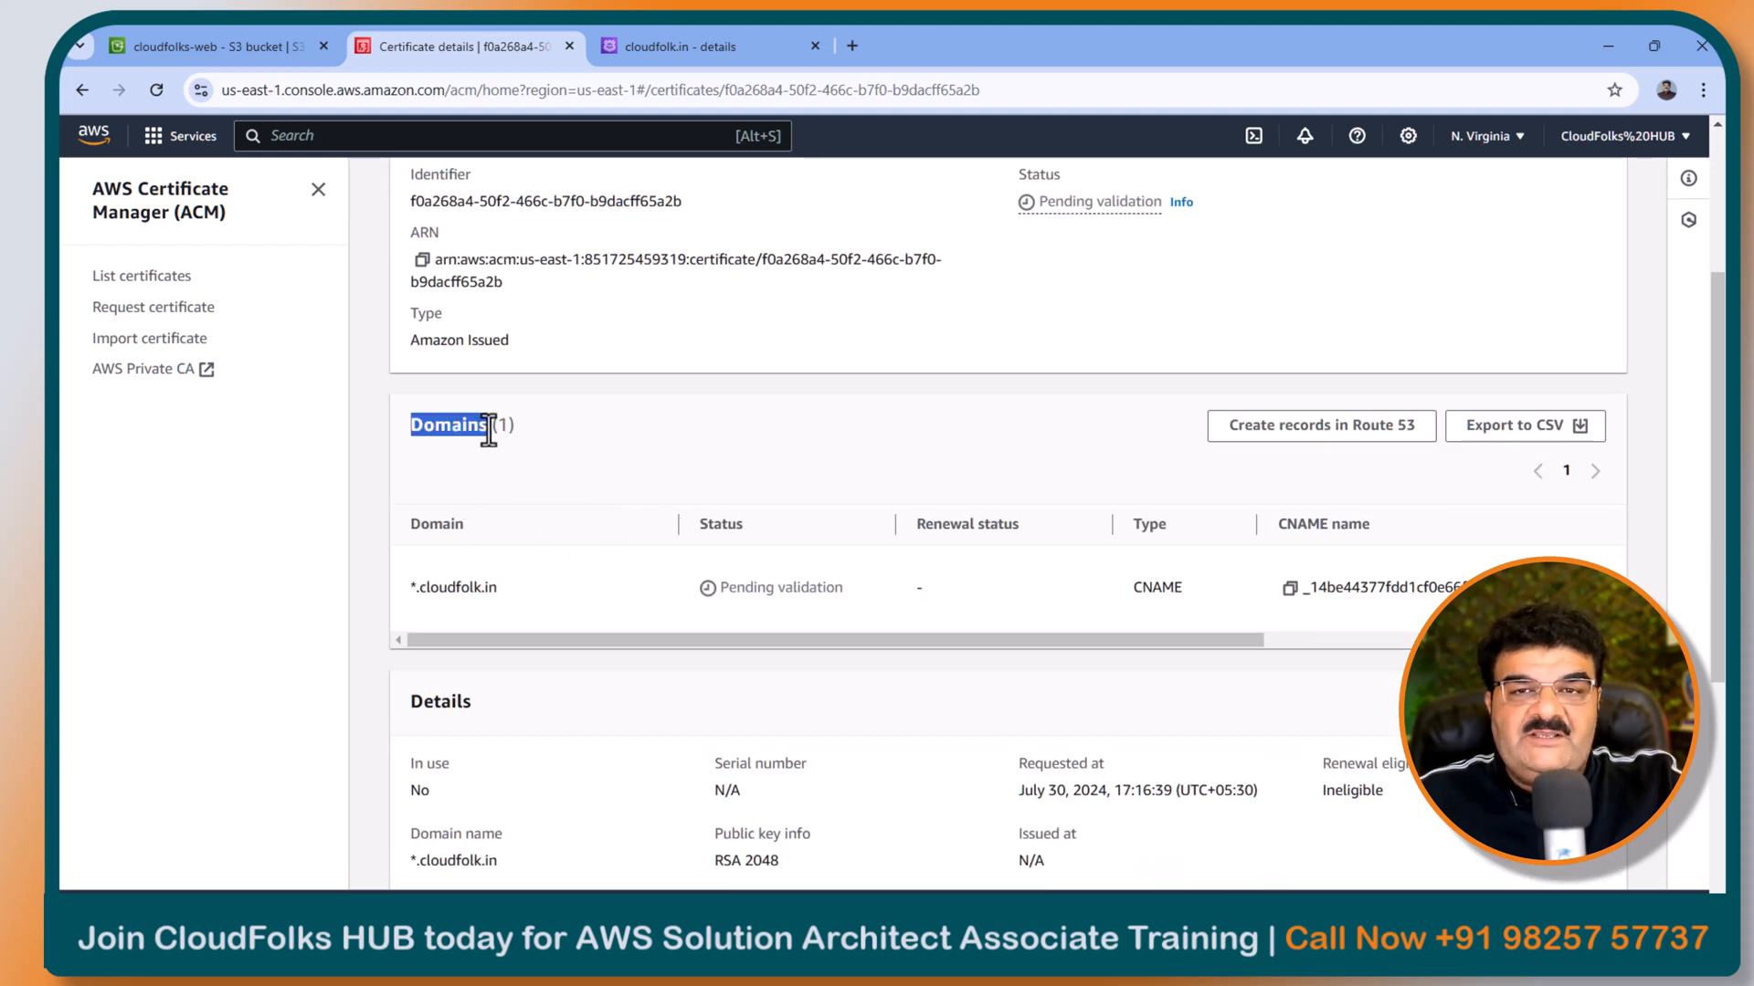
left_click_drag(972, 643, 1164, 643)
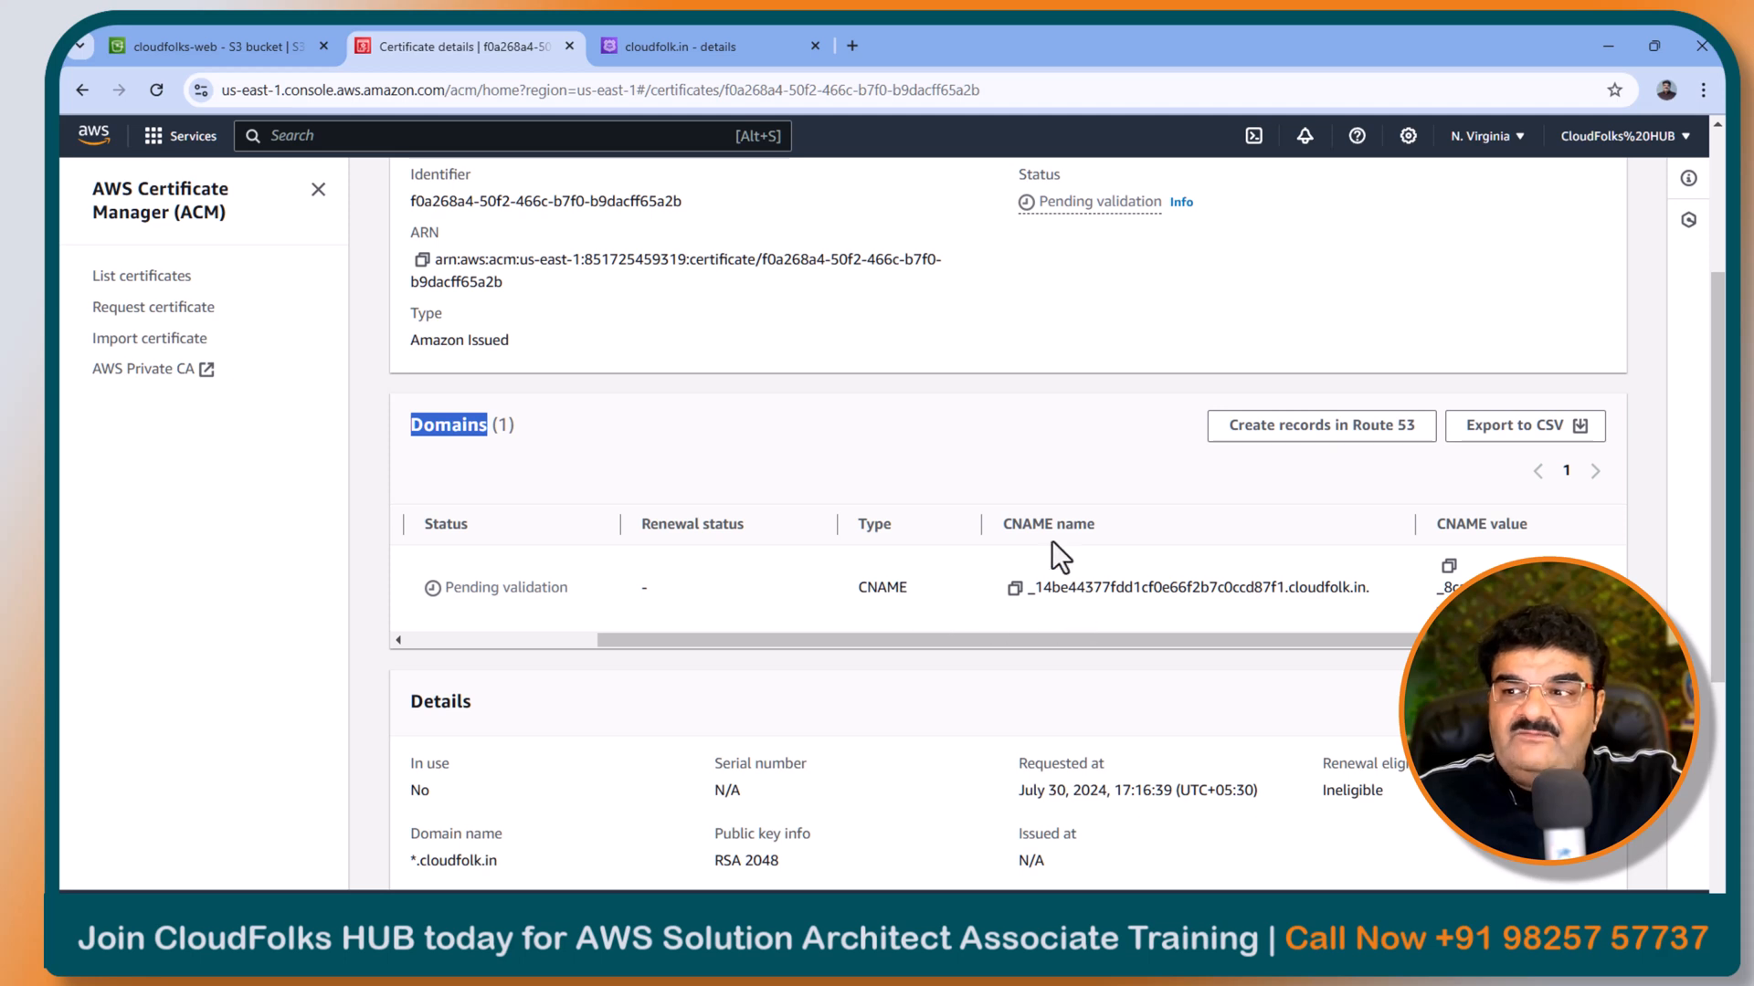
left_click_drag(1027, 587, 1368, 589)
scroll(1350, 638, "right", 2)
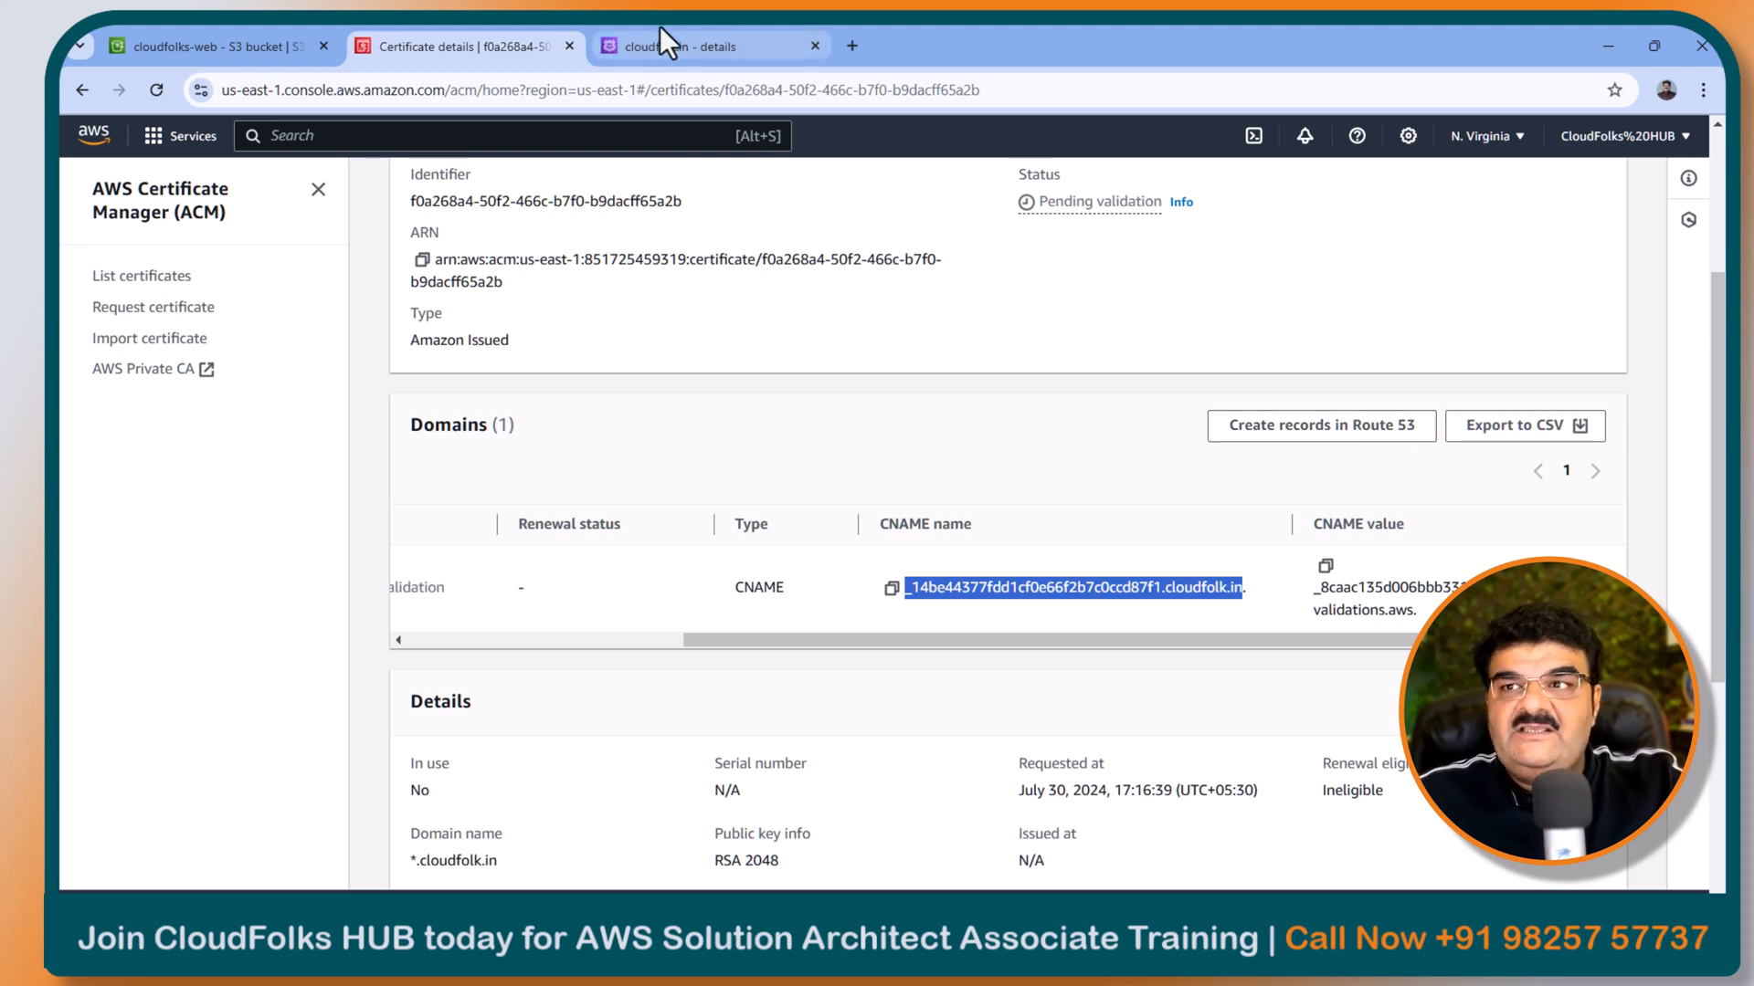
left_click(672, 46)
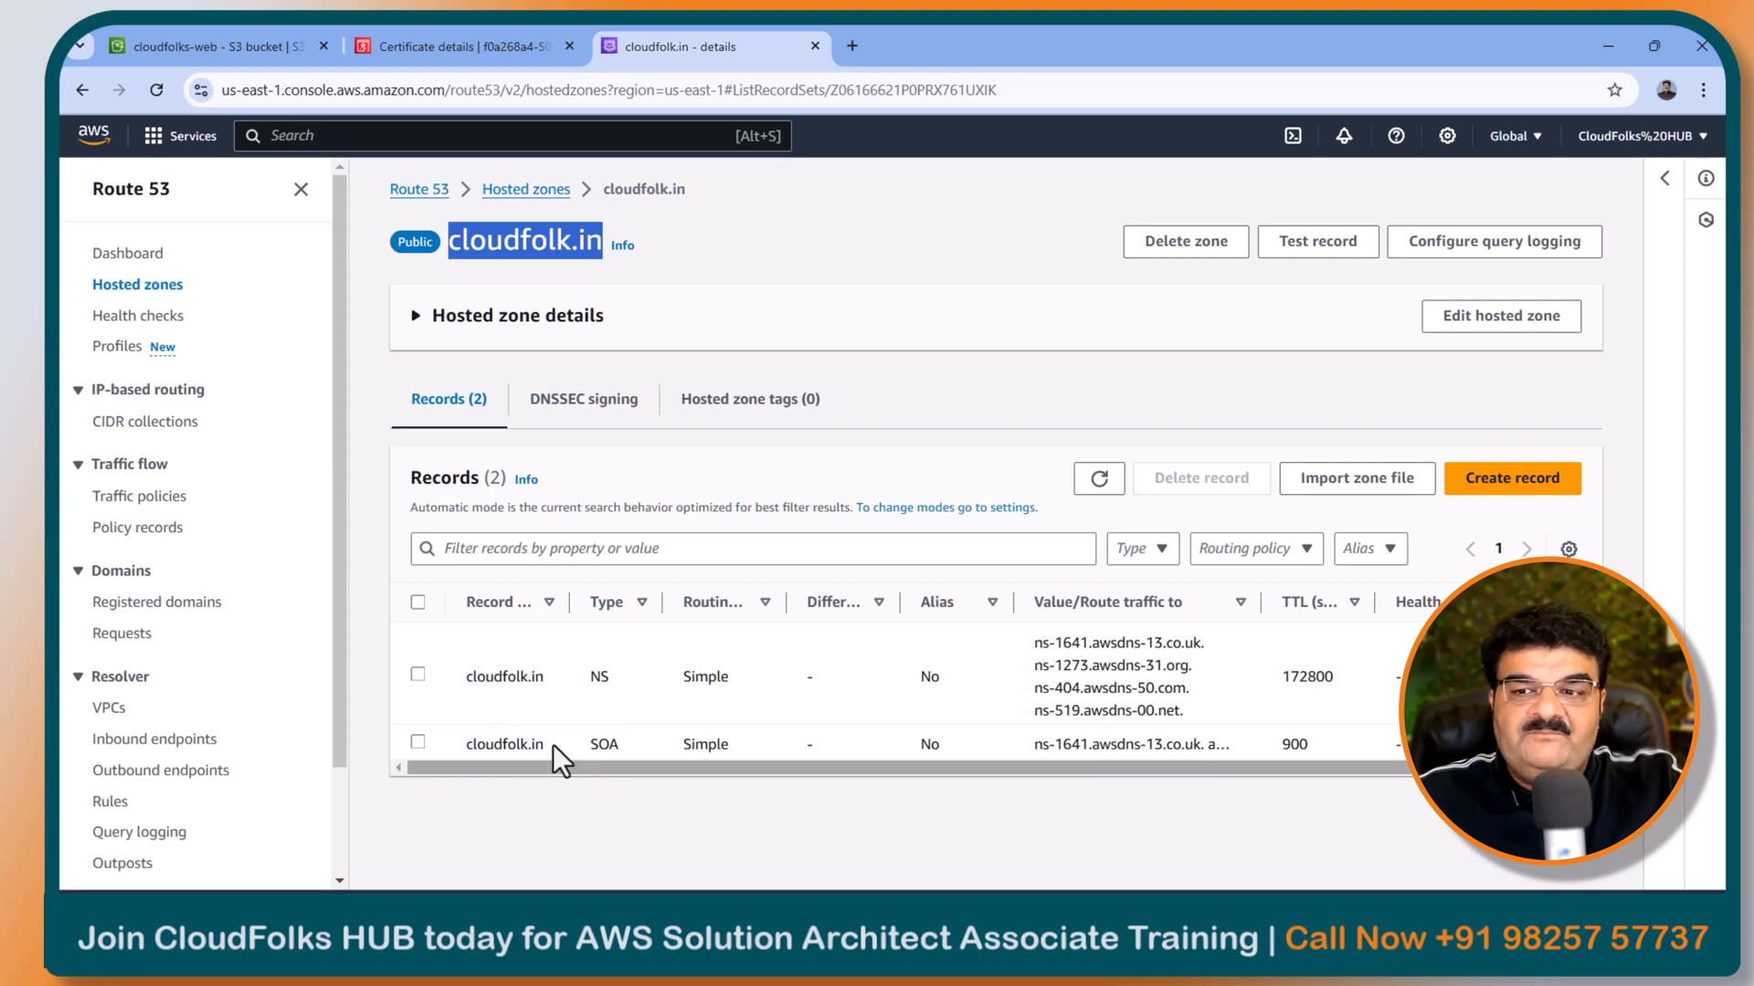
Step: Create the DNS validation record for *.cloudfolk.in in Route 53 from the pending certificate's details
left_click(1099, 479)
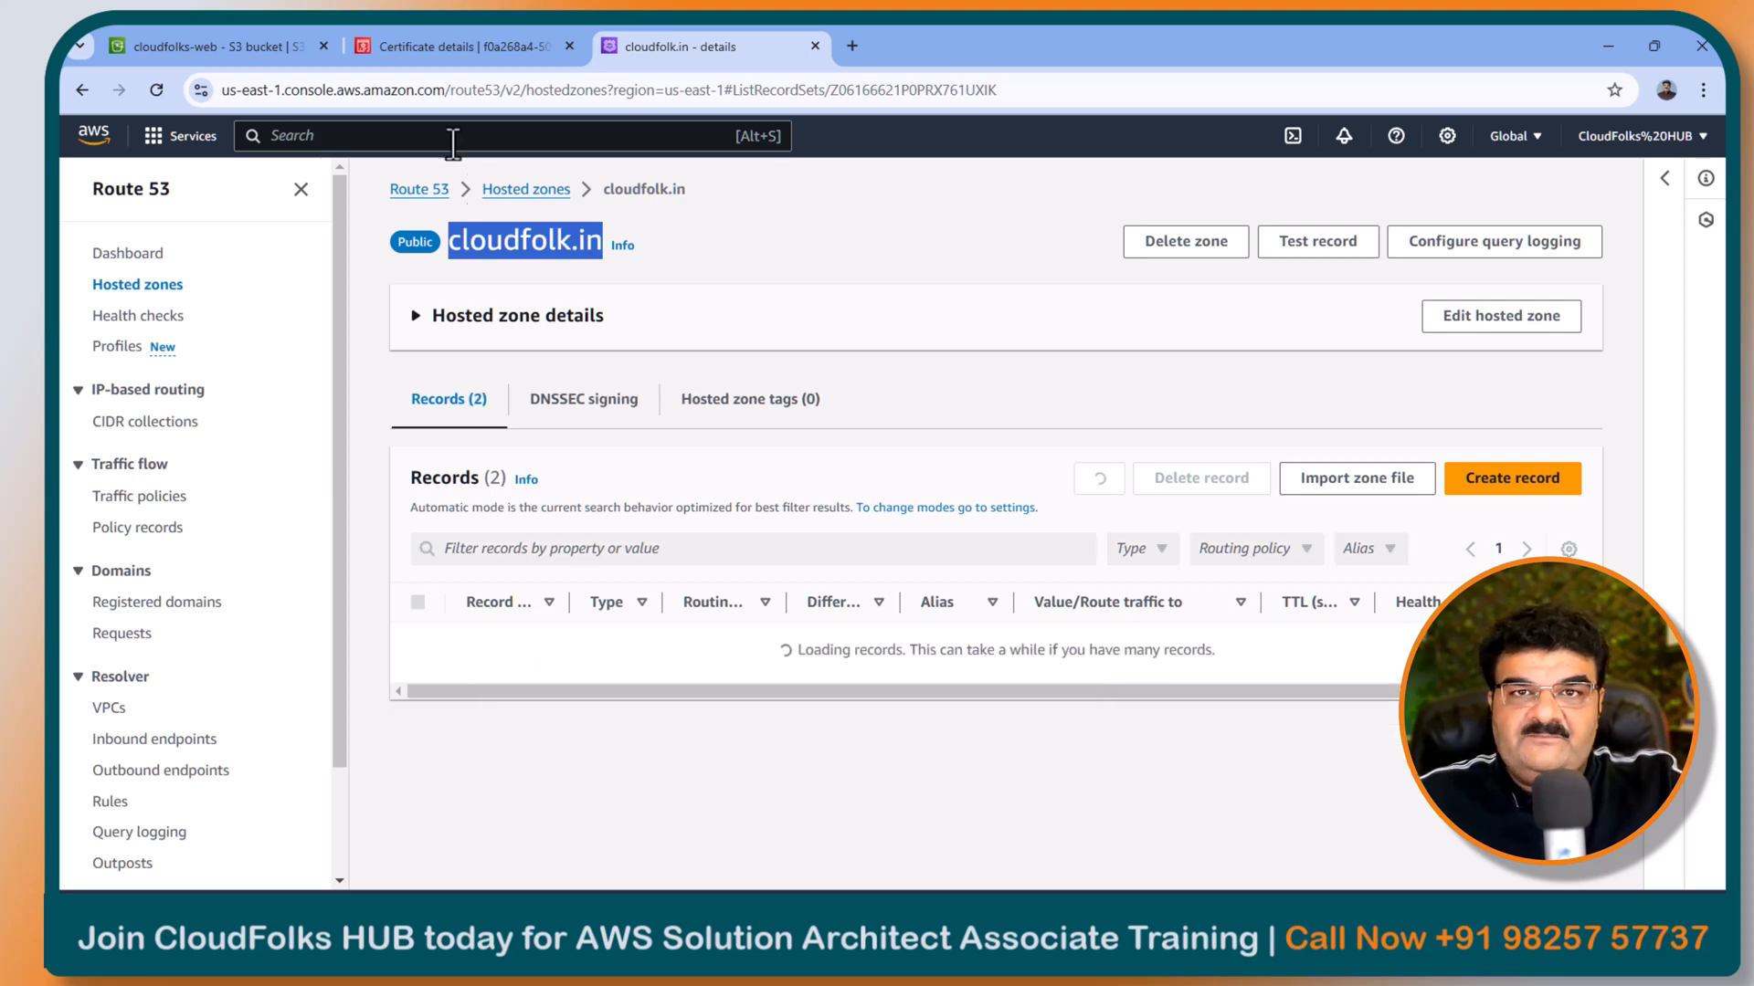
left_click(473, 46)
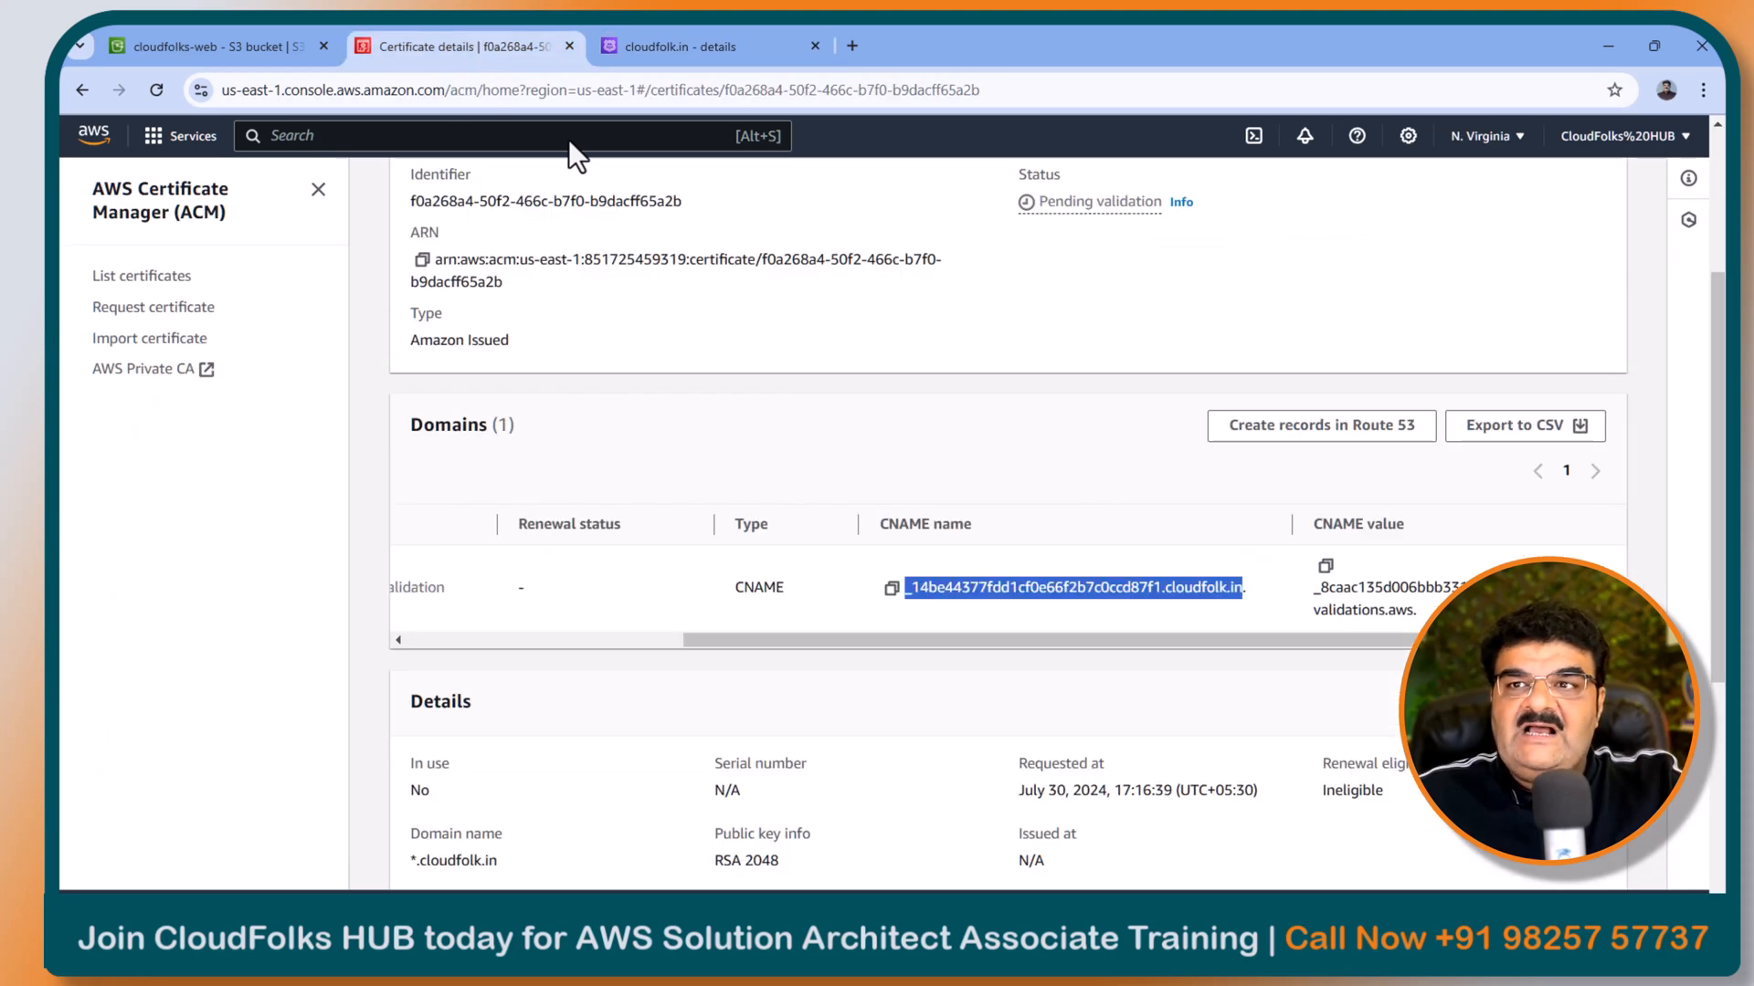
left_click(1278, 443)
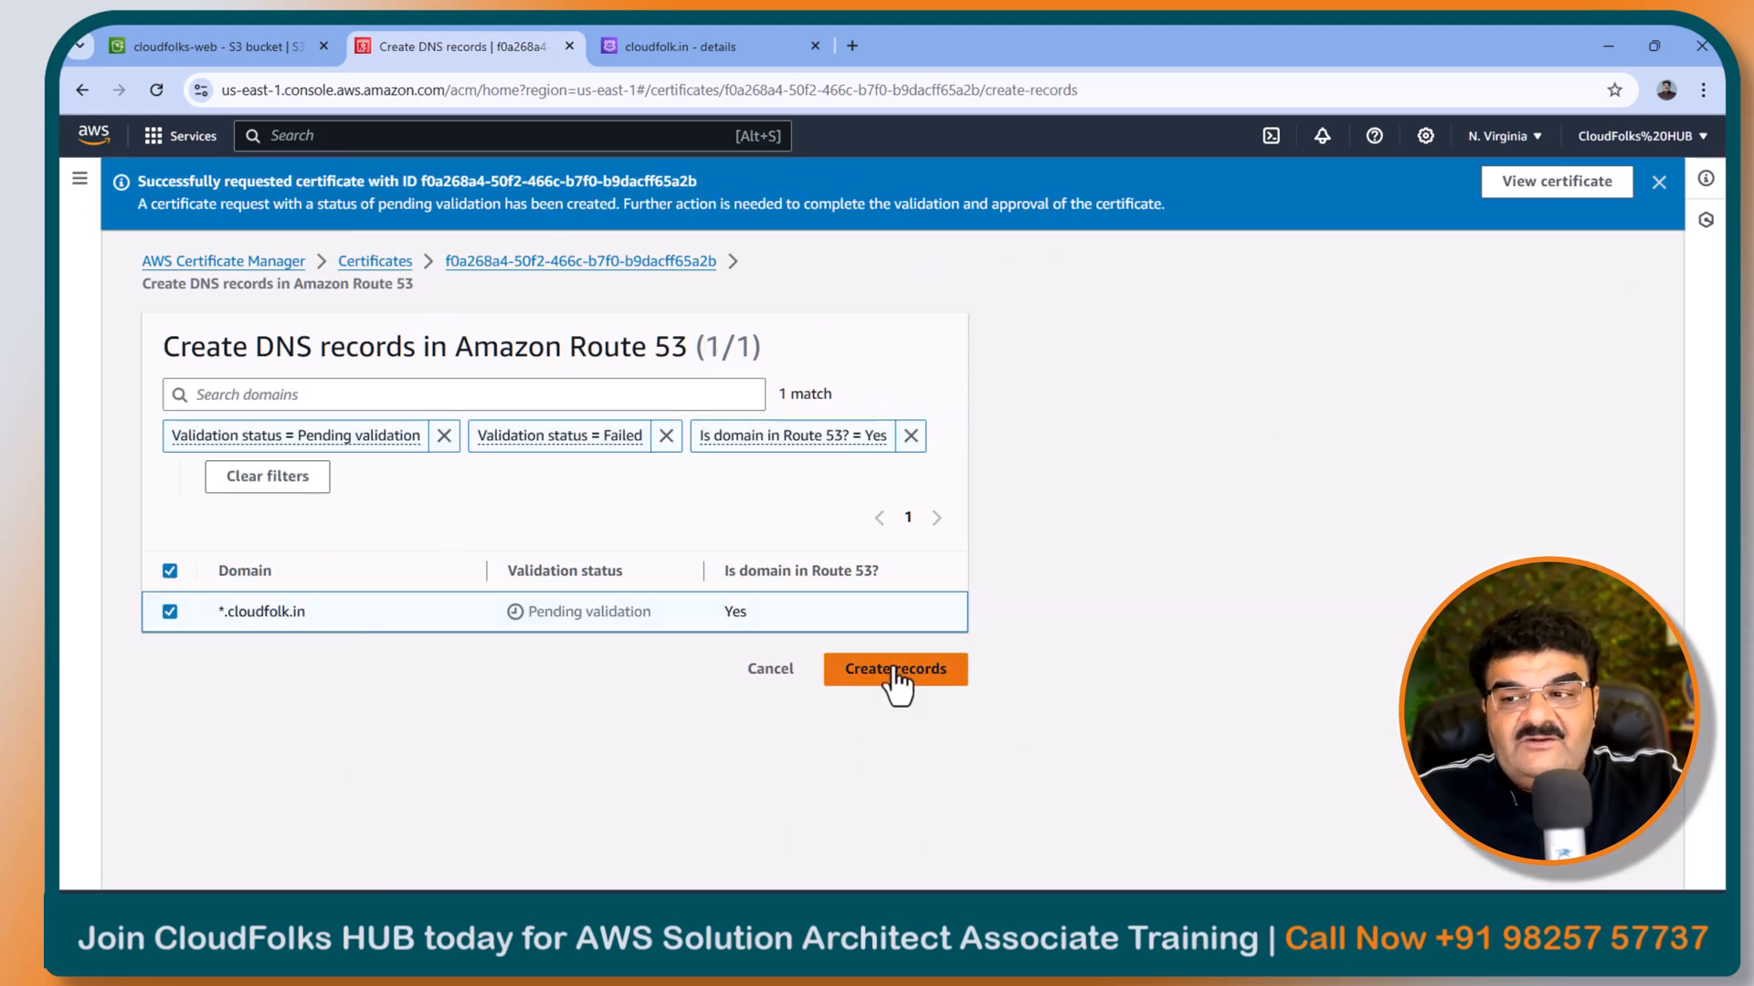
left_click(914, 675)
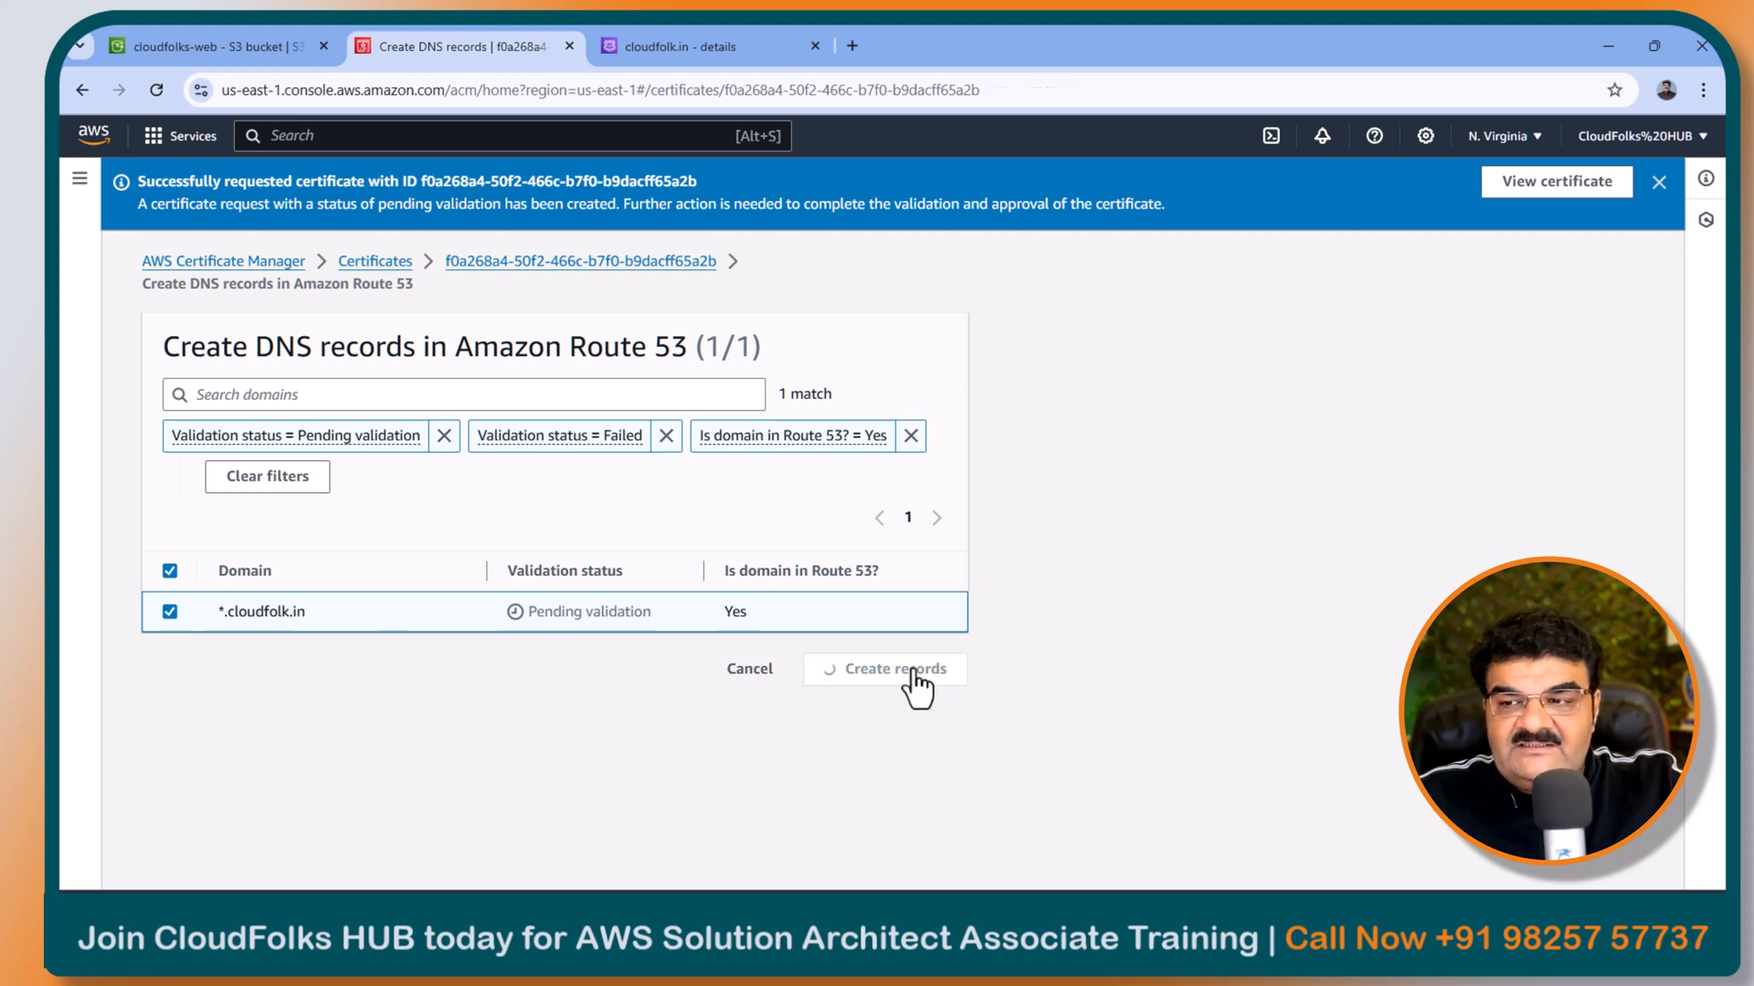
Step: Refresh the cloudfolk.in hosted zone to check for the CNAME record, and check the certificate's status in the certificates list
left_click(705, 50)
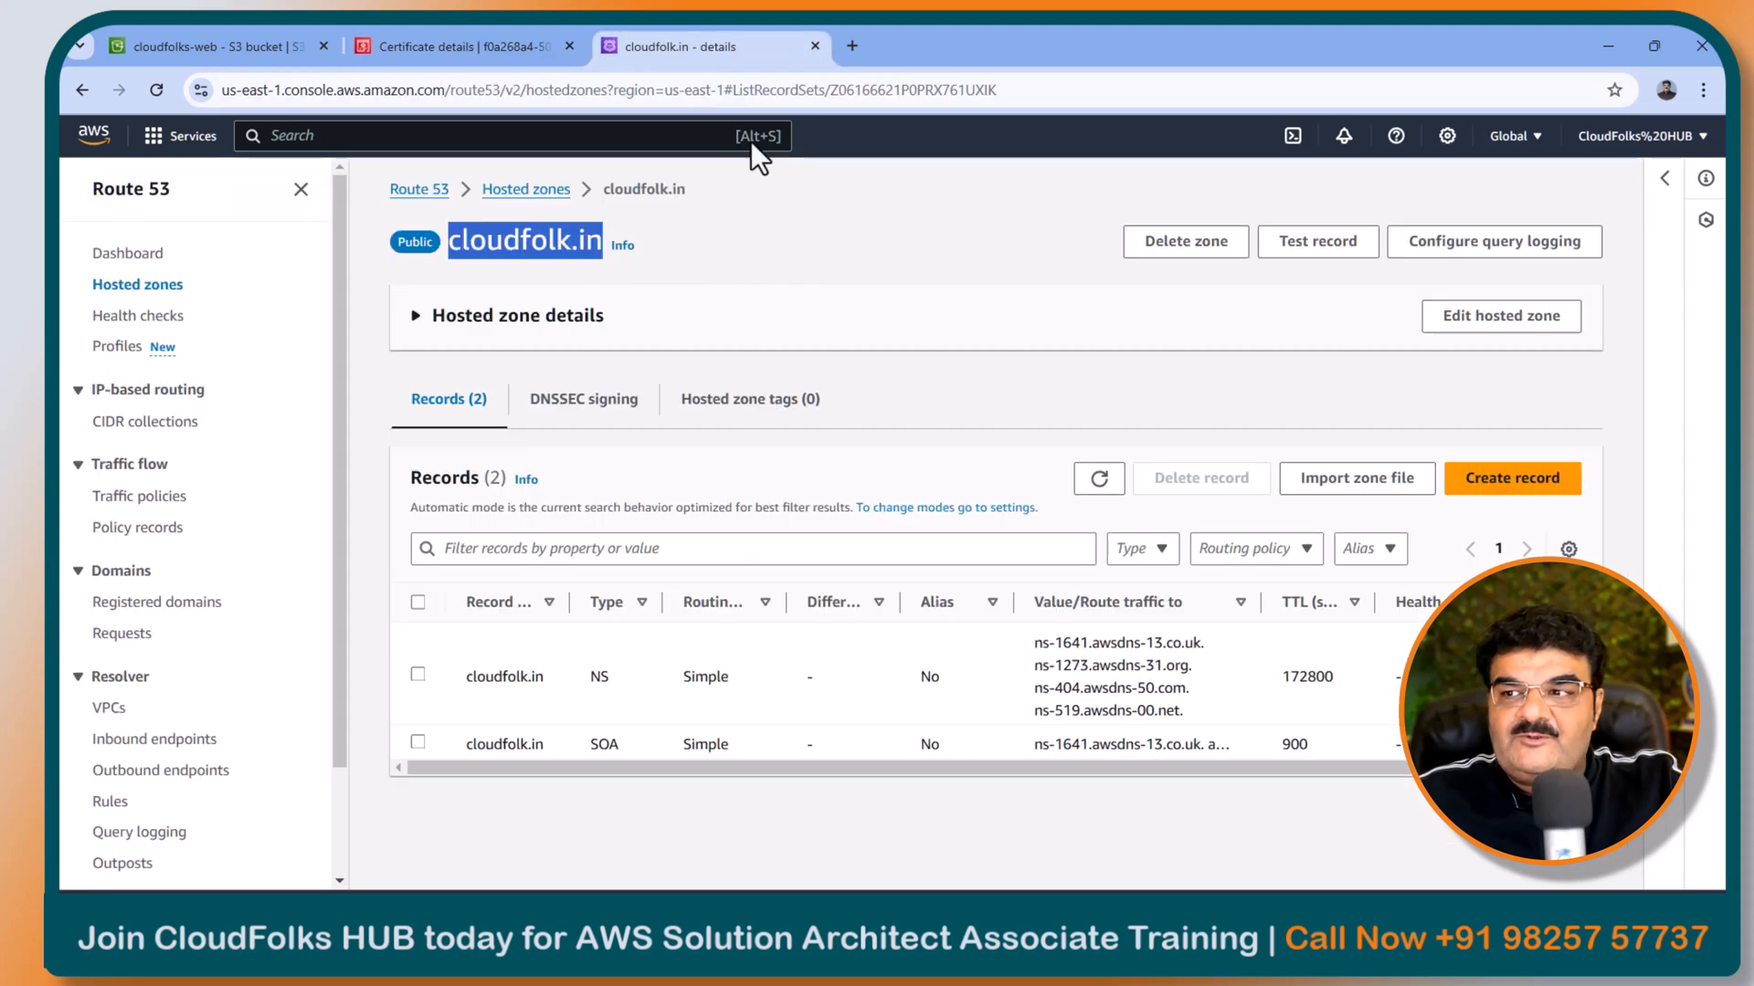
left_click(1097, 481)
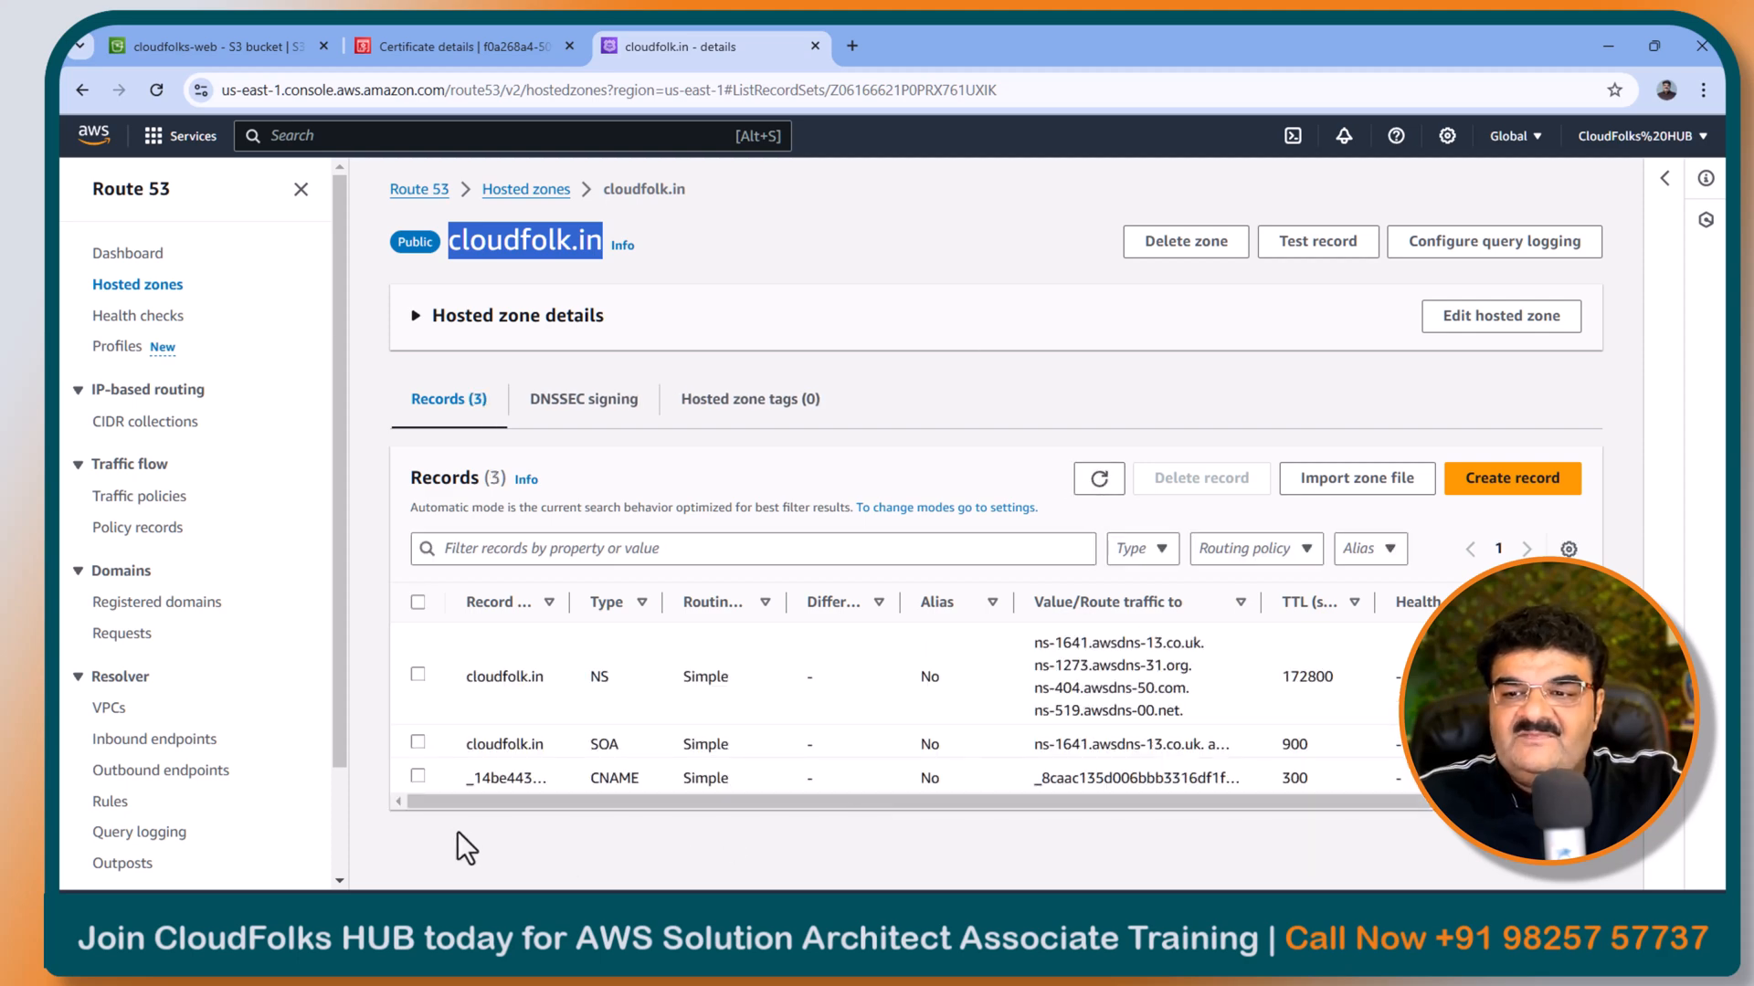
left_click(453, 51)
left_click(163, 277)
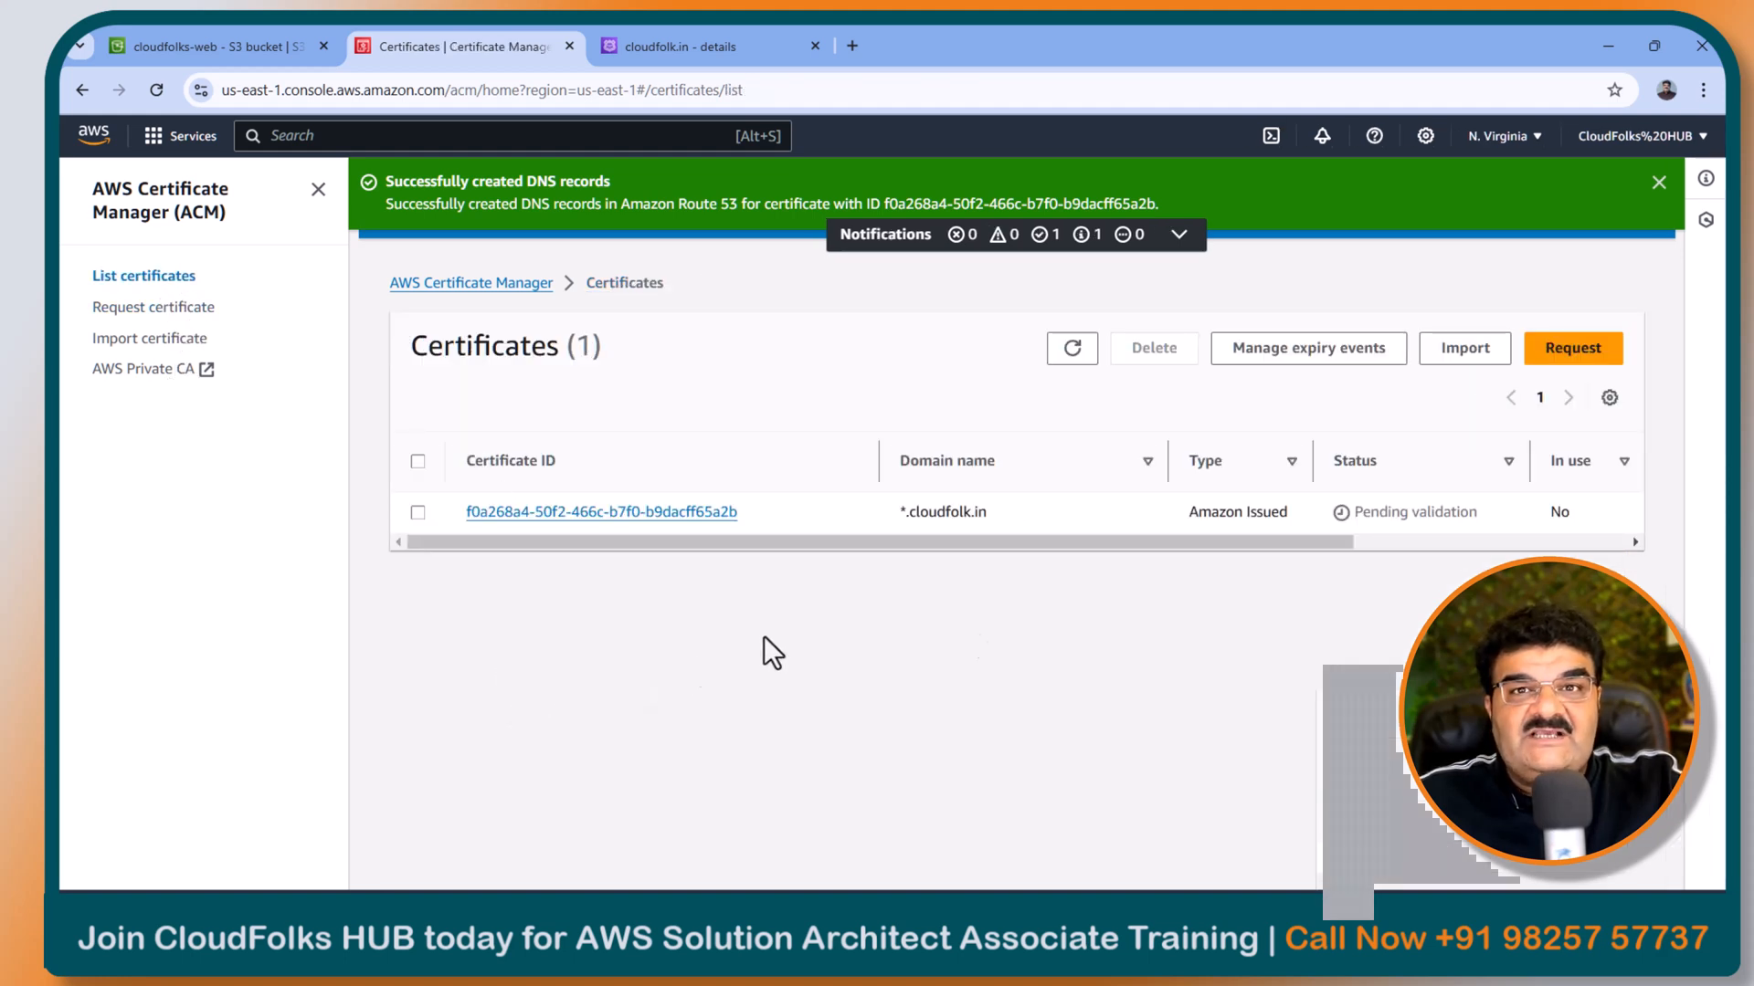
left_click_drag(1352, 516, 1465, 520)
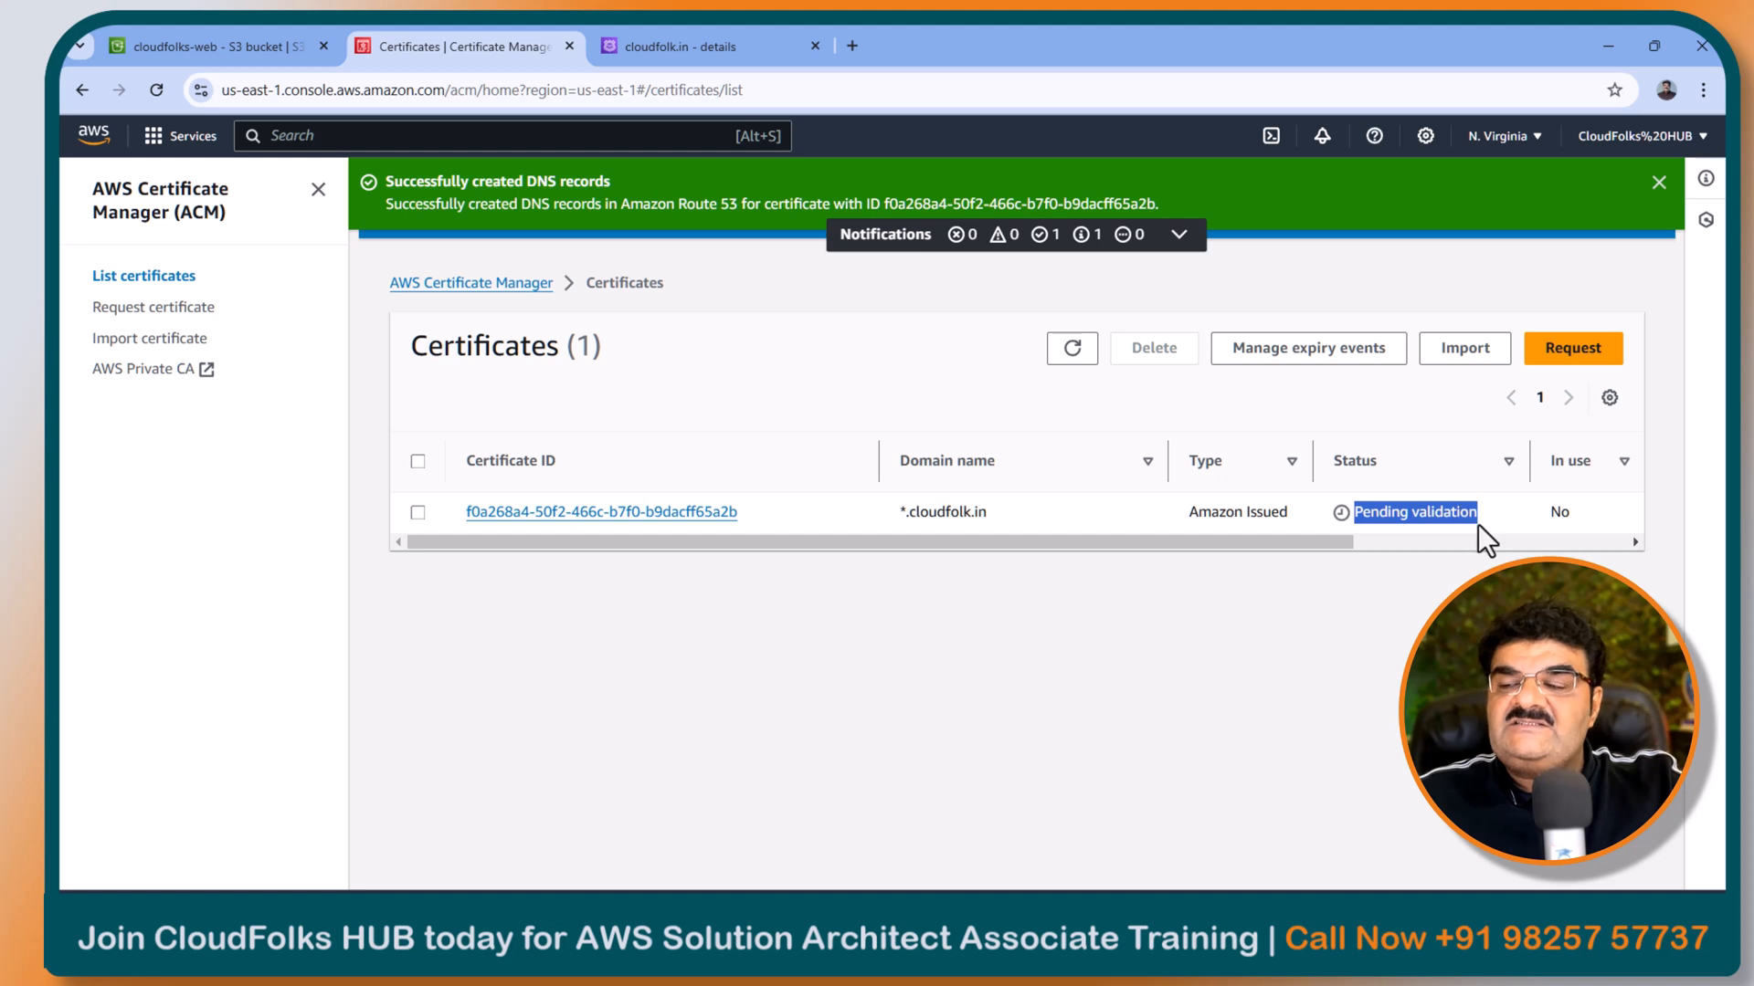
left_click(1071, 357)
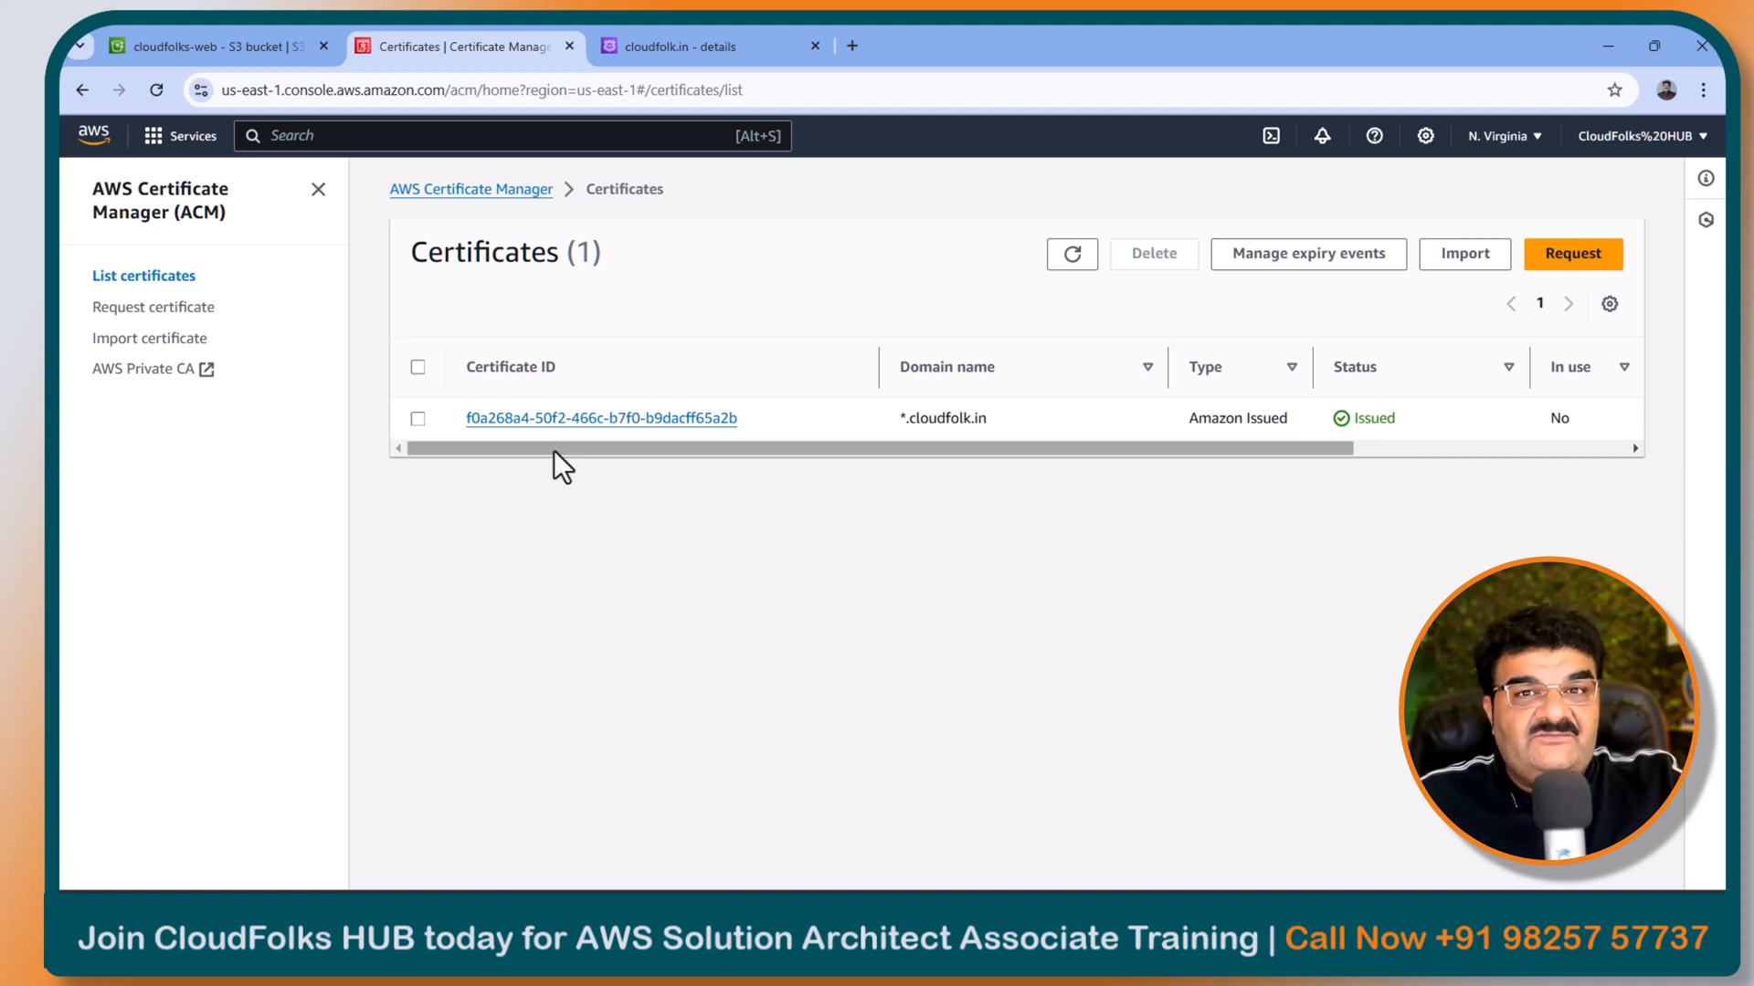
Step: Switch to the lab mind map and expand Step-4 and its CloudFront Distribution topic
left_click(1063, 920)
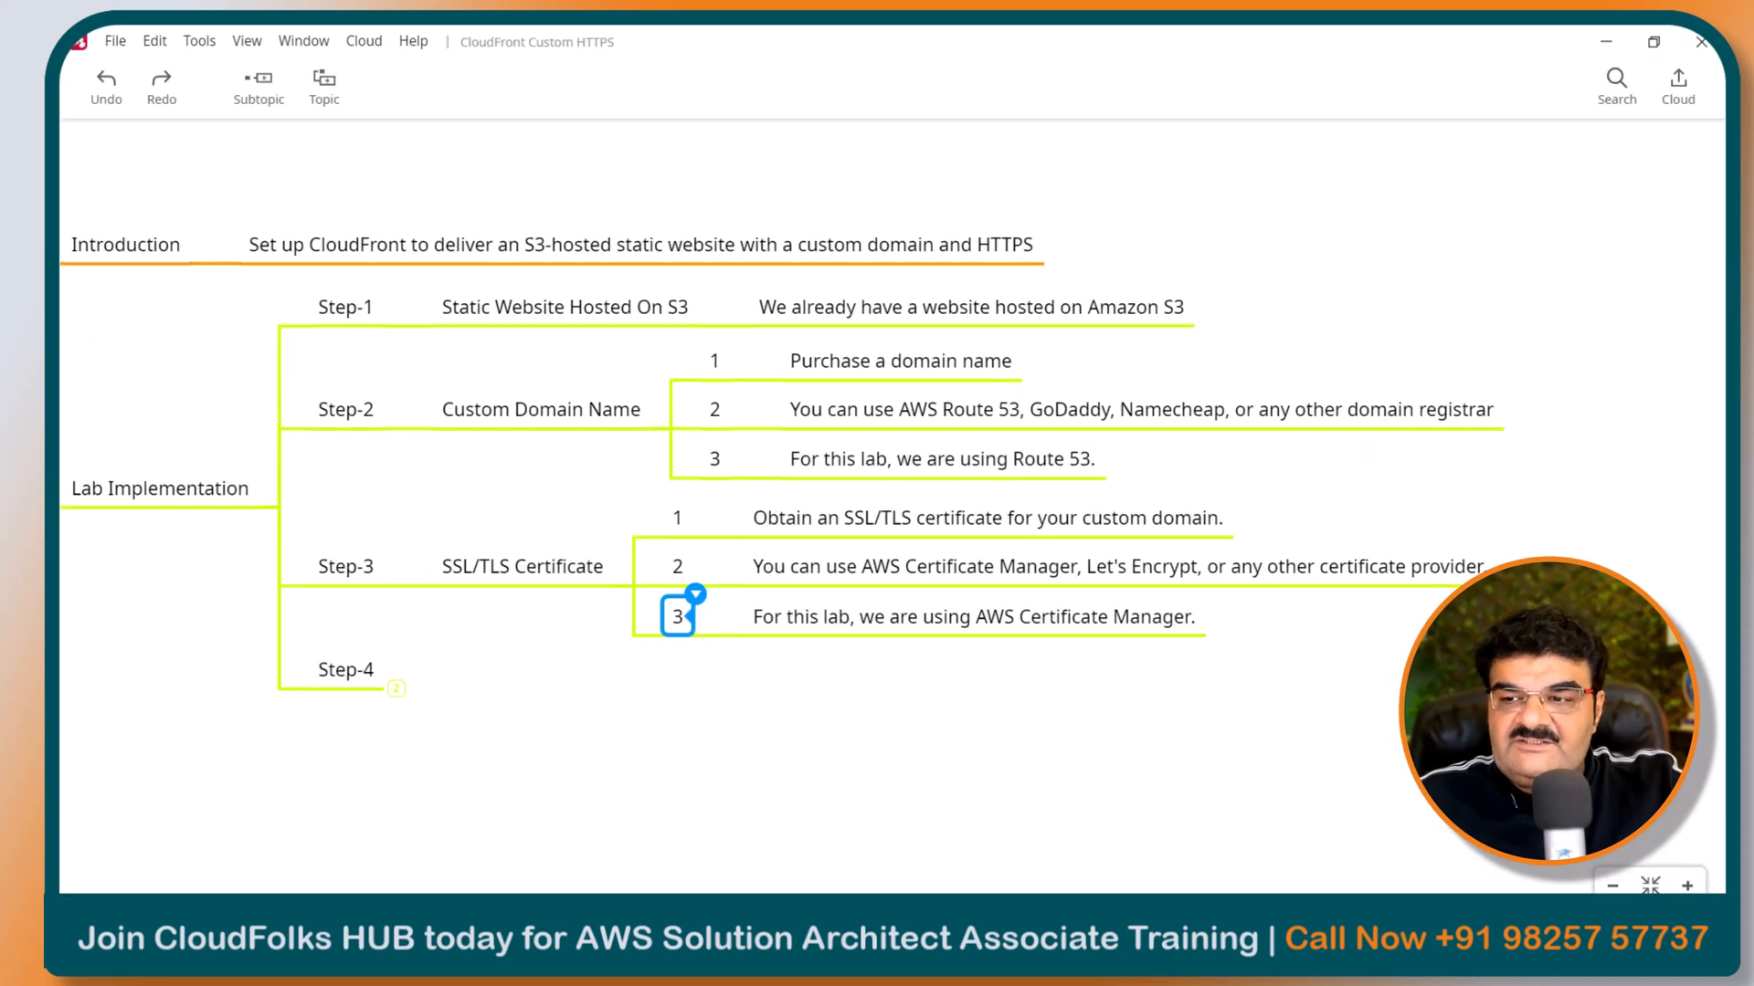
left_click(396, 689)
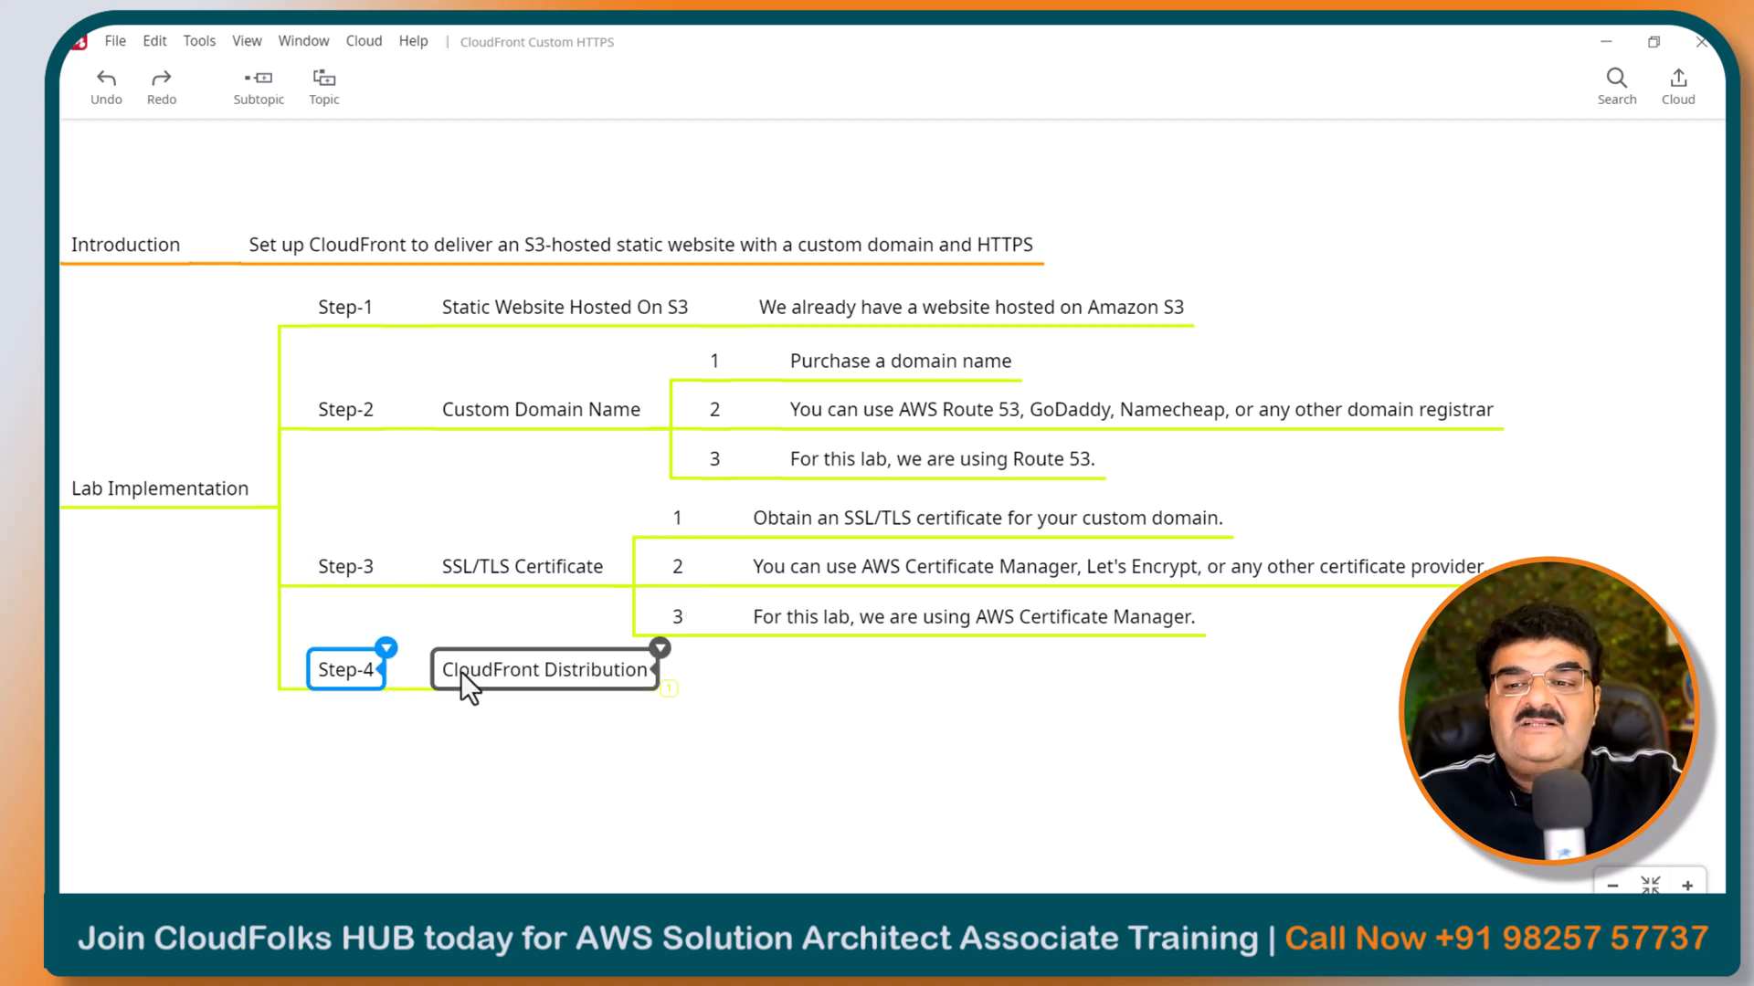
left_click(667, 689)
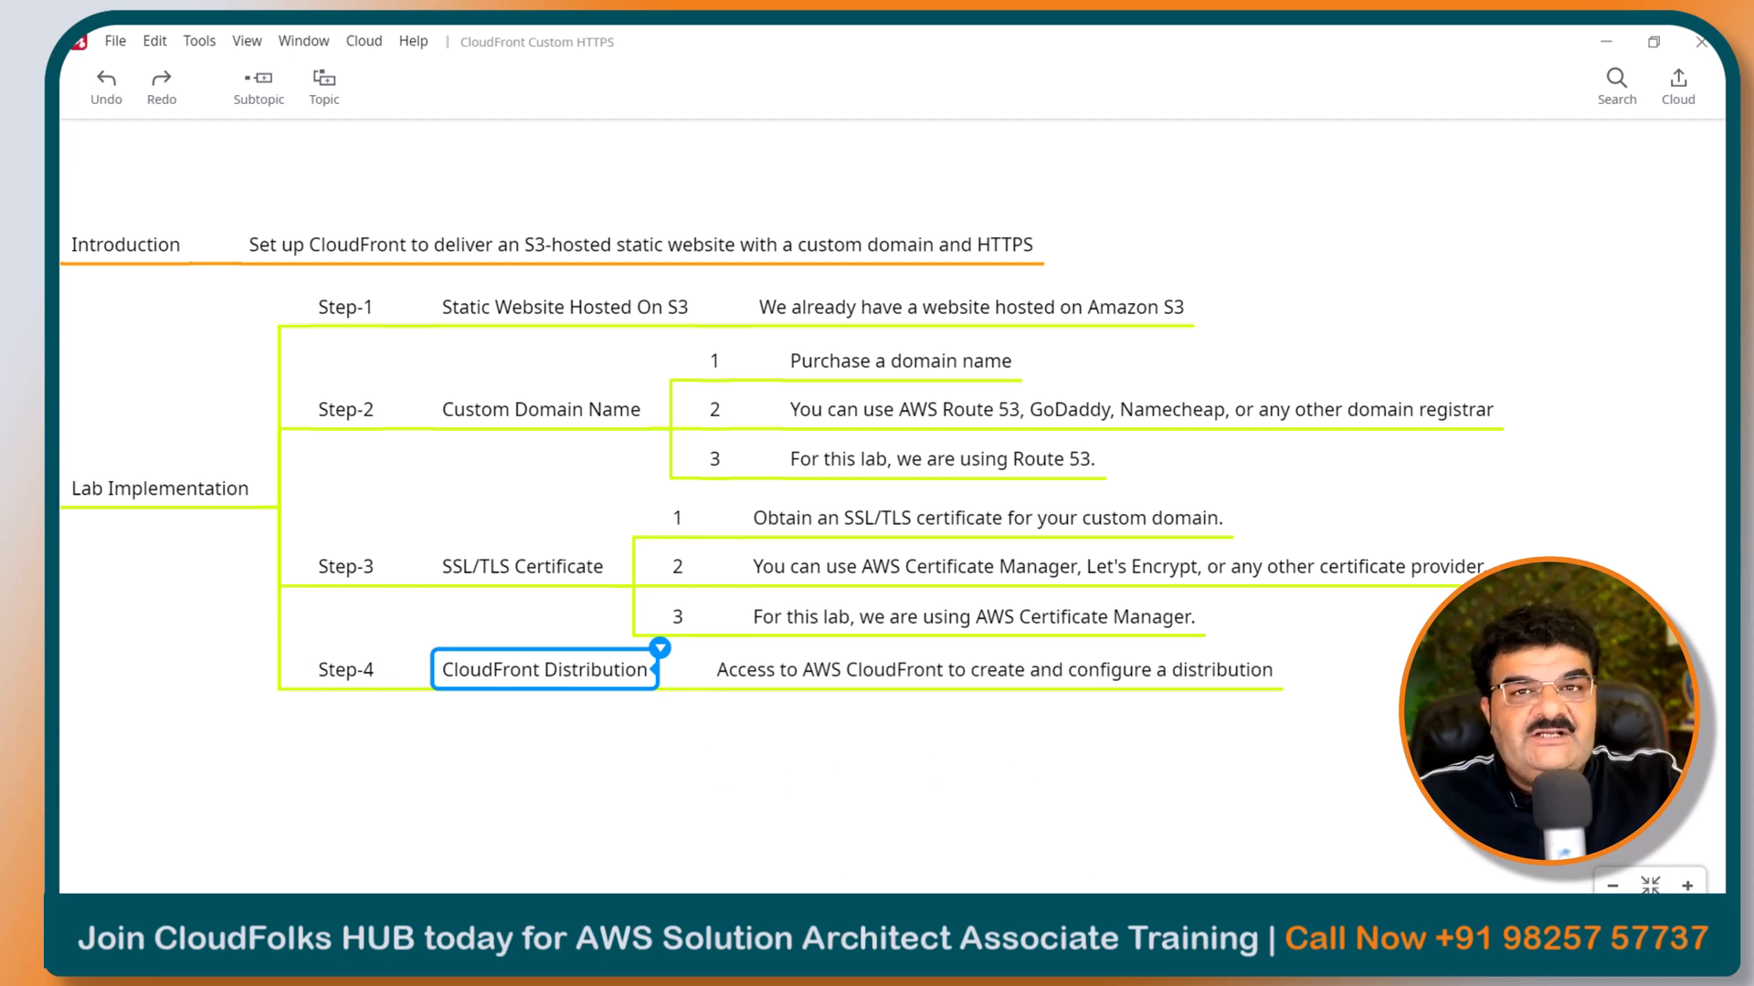
Step: Switch back to the AWS console in the browser, search services for "cloudf" and open CloudFront in a new tab
left_click(1107, 927)
left_click(359, 142)
type("cl")
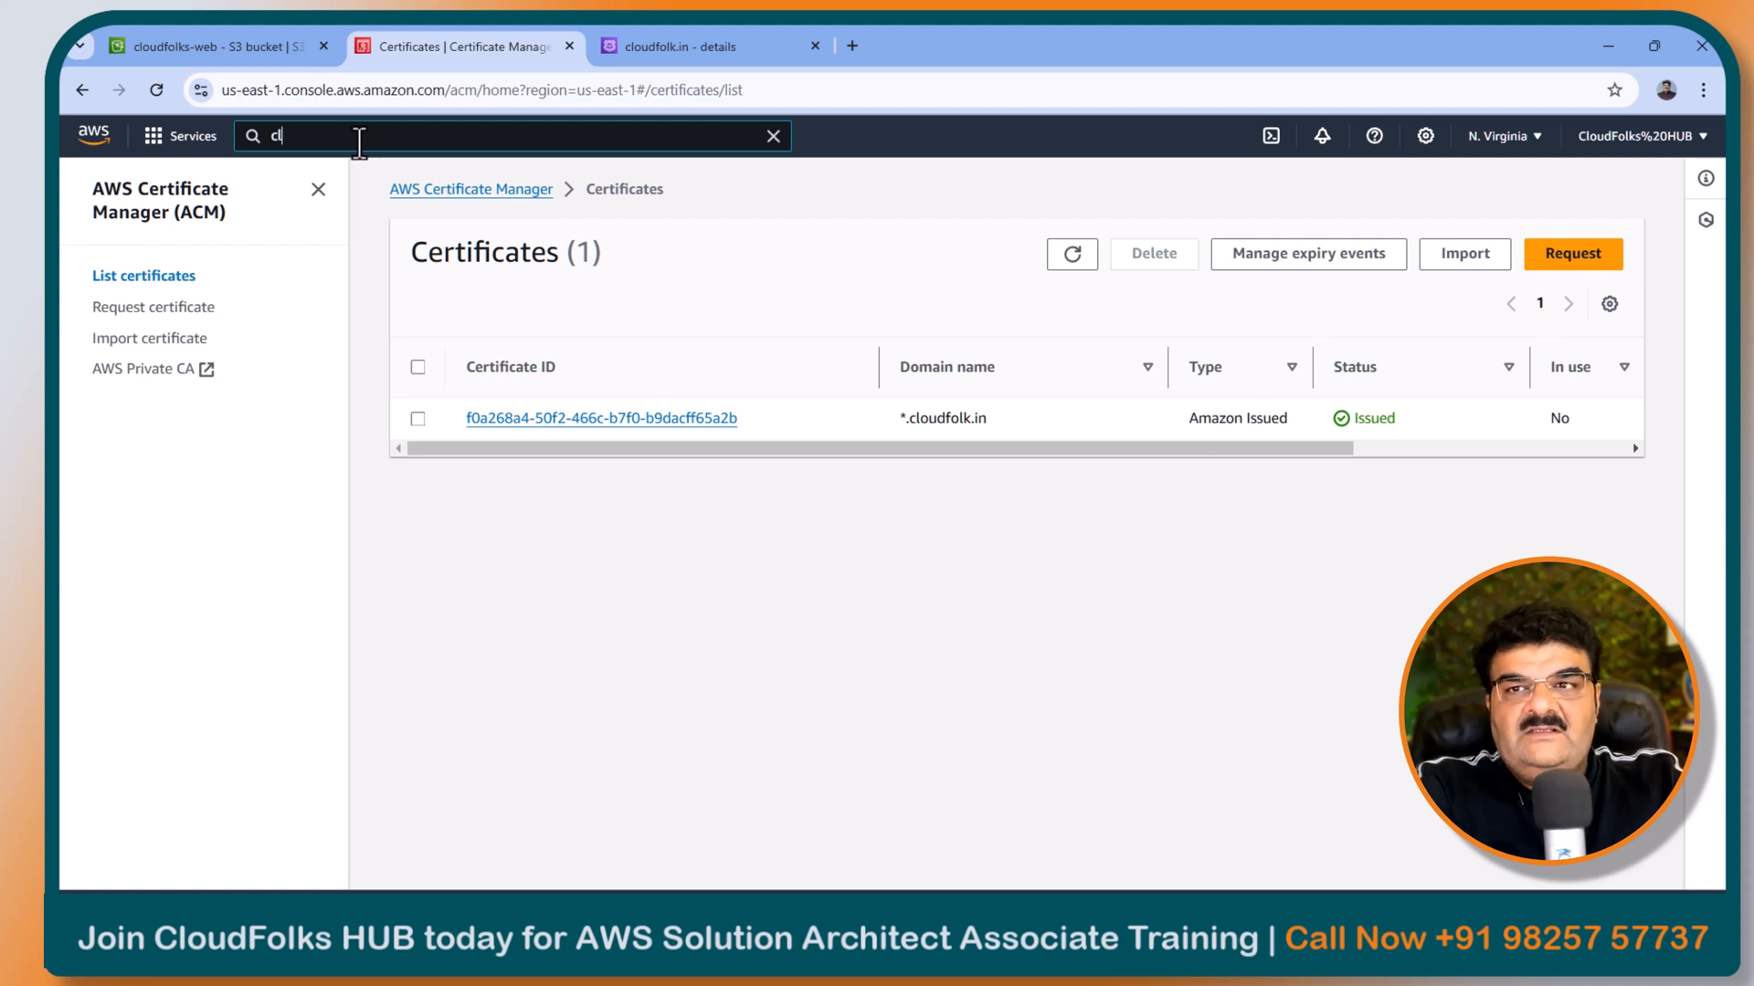
type("oudf")
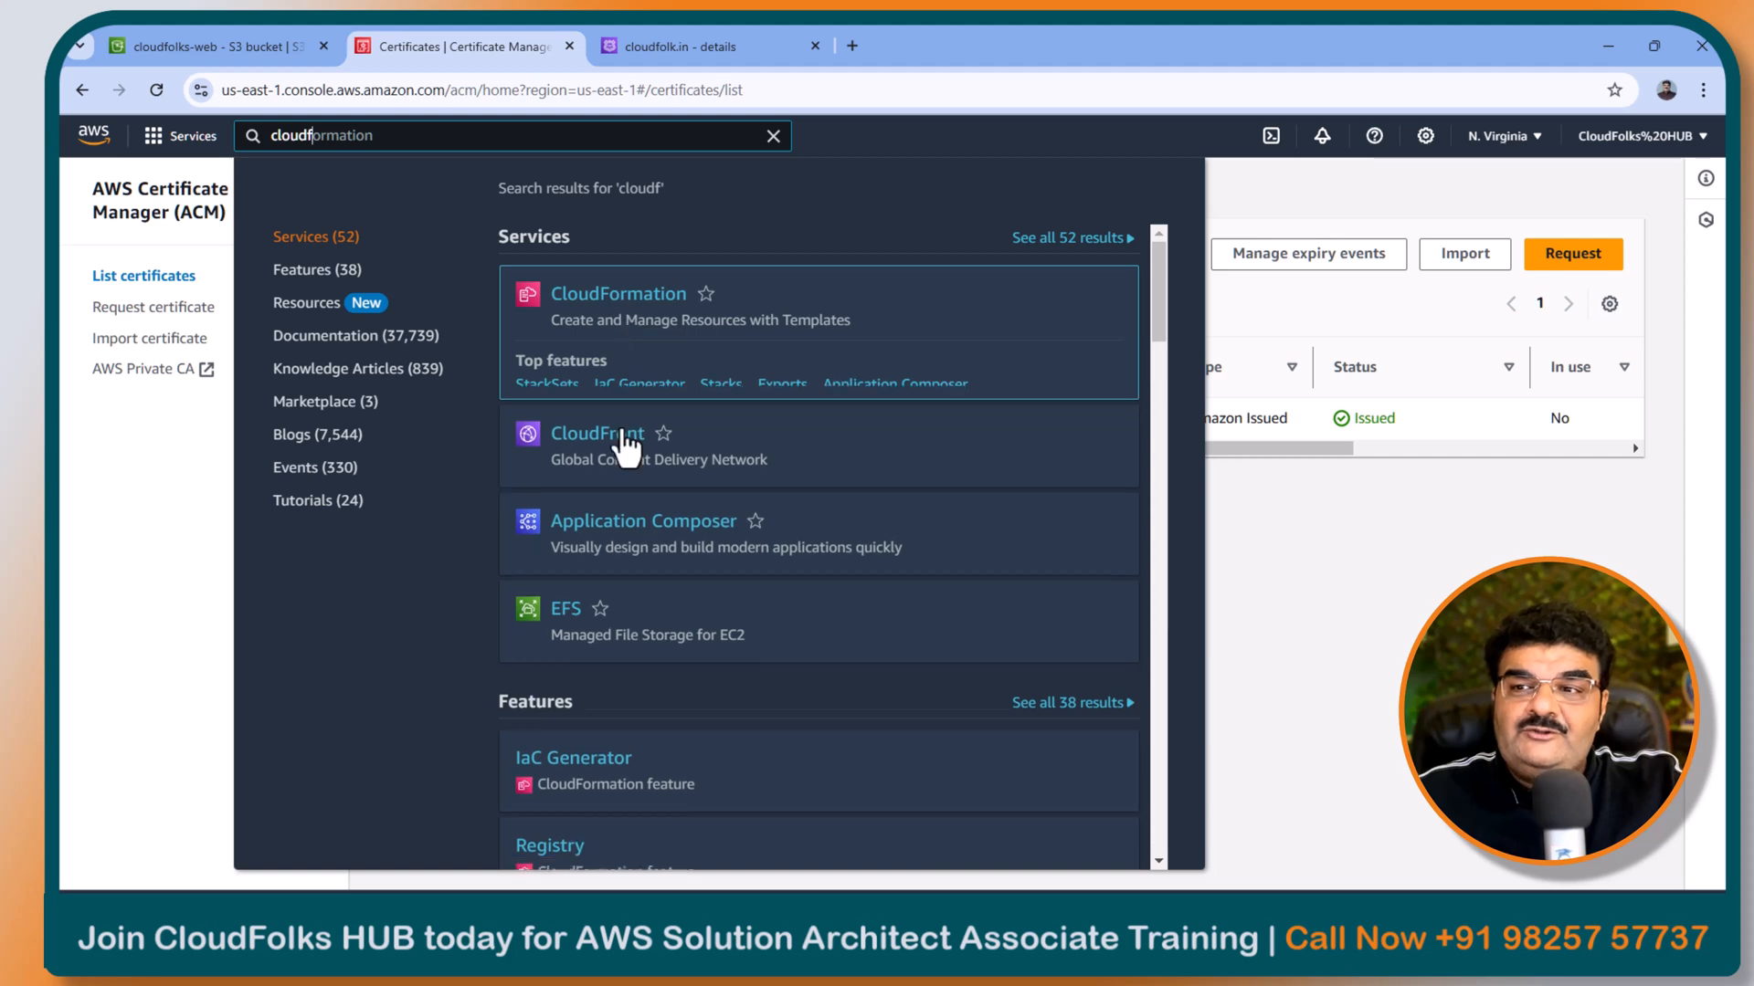
right_click(617, 407)
left_click(649, 400)
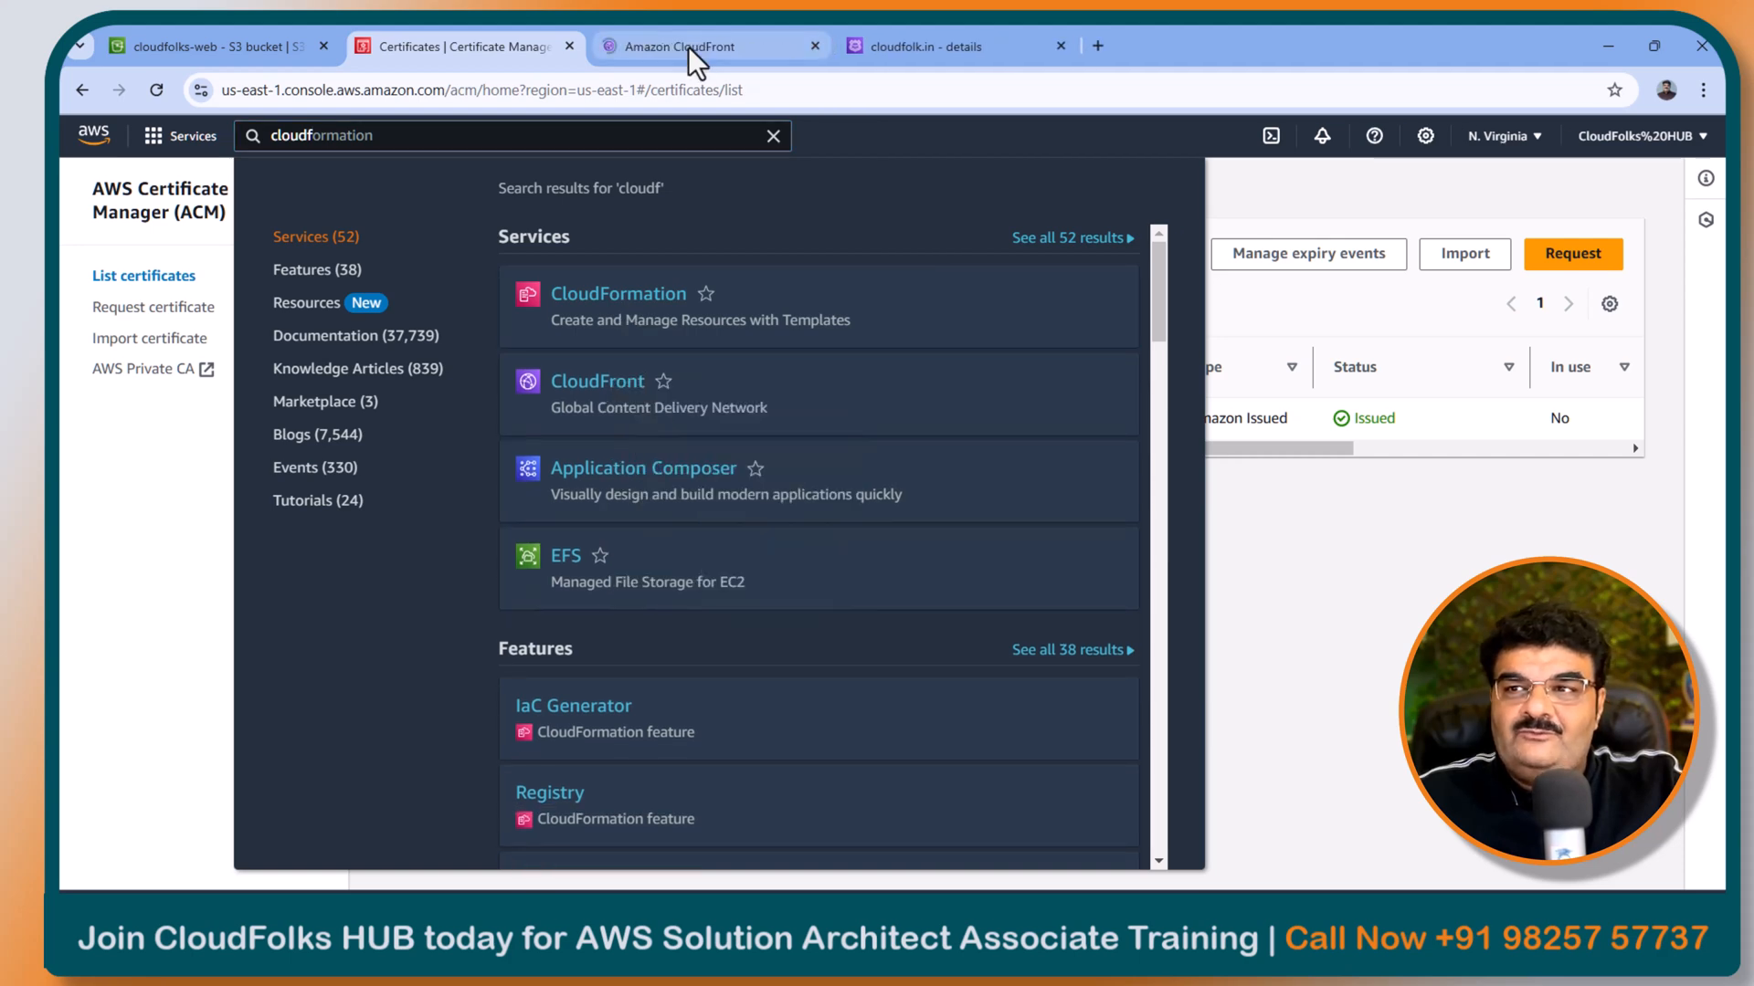
left_click(688, 46)
left_click(488, 47)
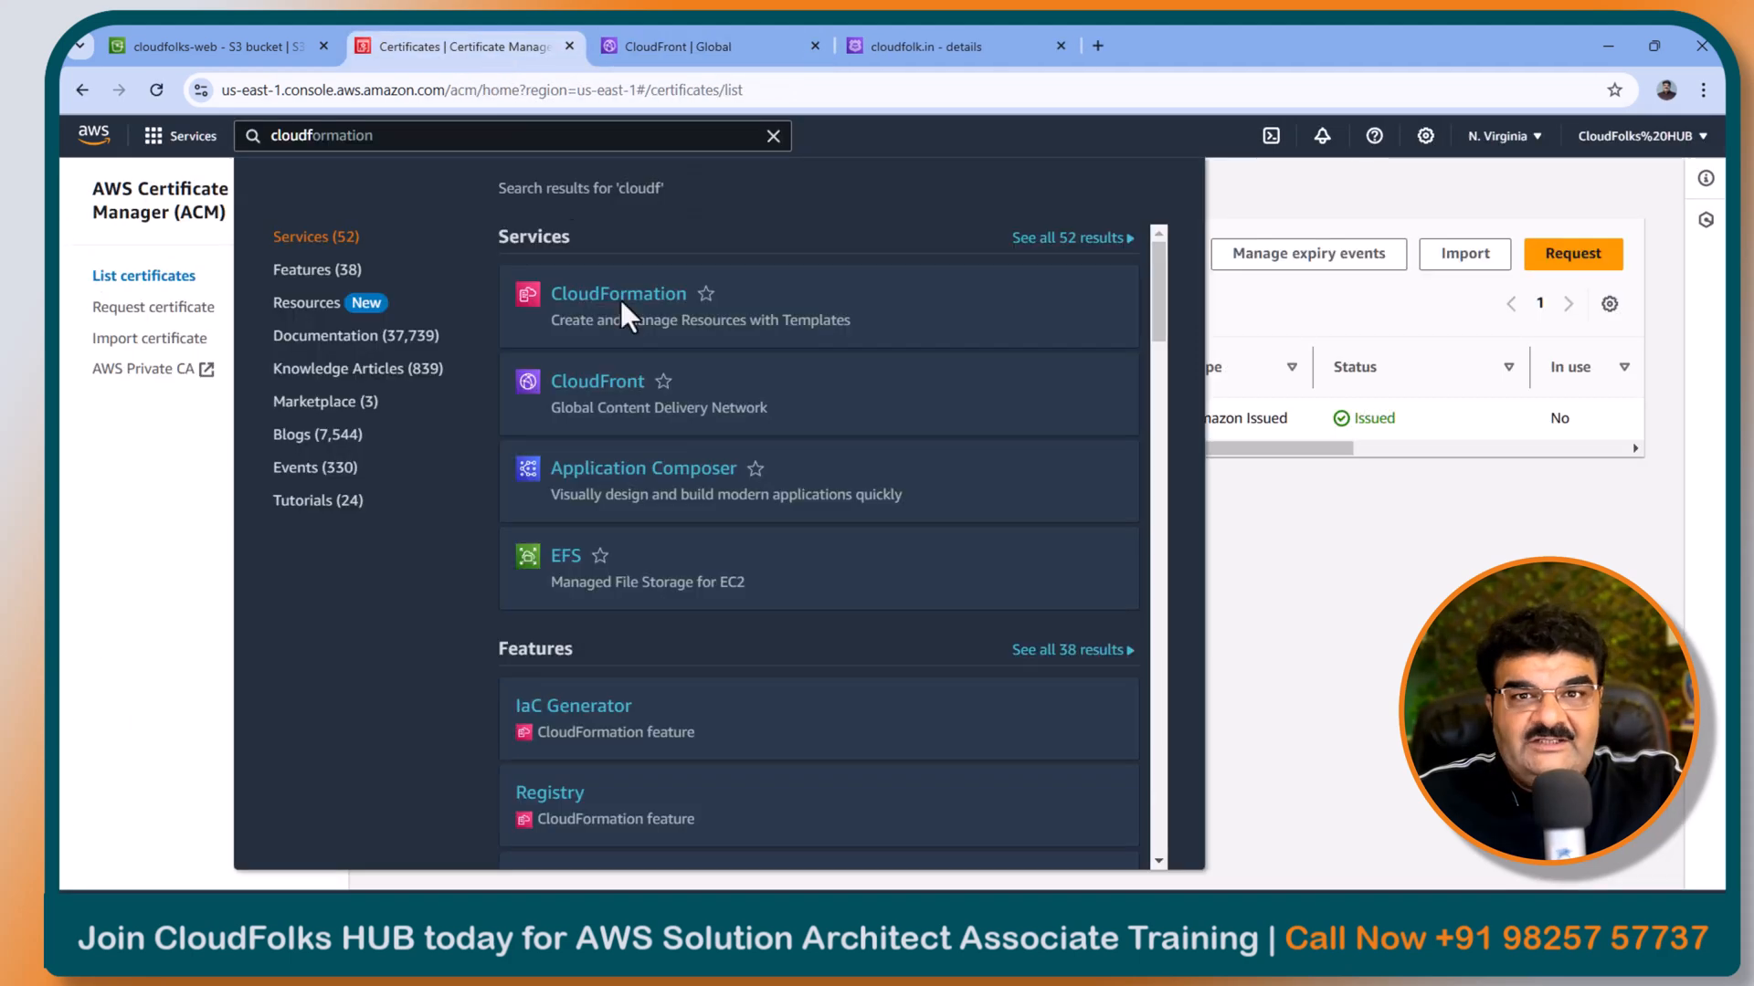
left_click(1419, 587)
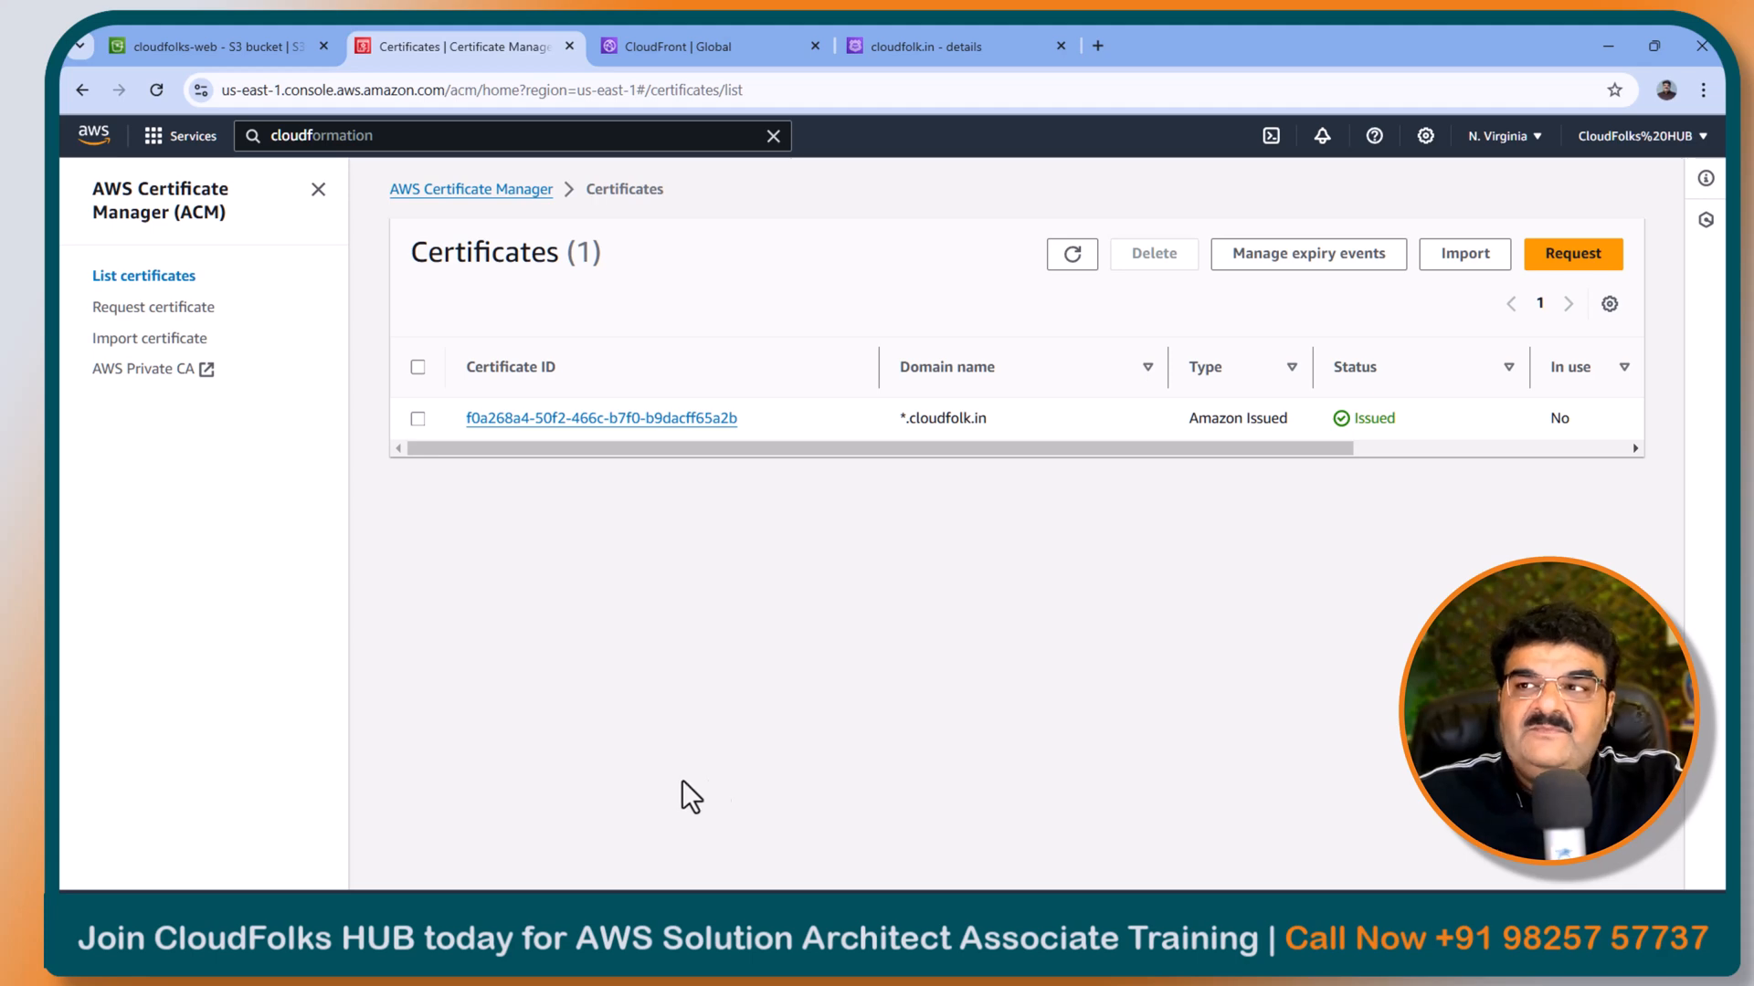
Step: Start a new CloudFront distribution with the cloudfolks-web S3 bucket as origin, using its website endpoint
left_click(941, 47)
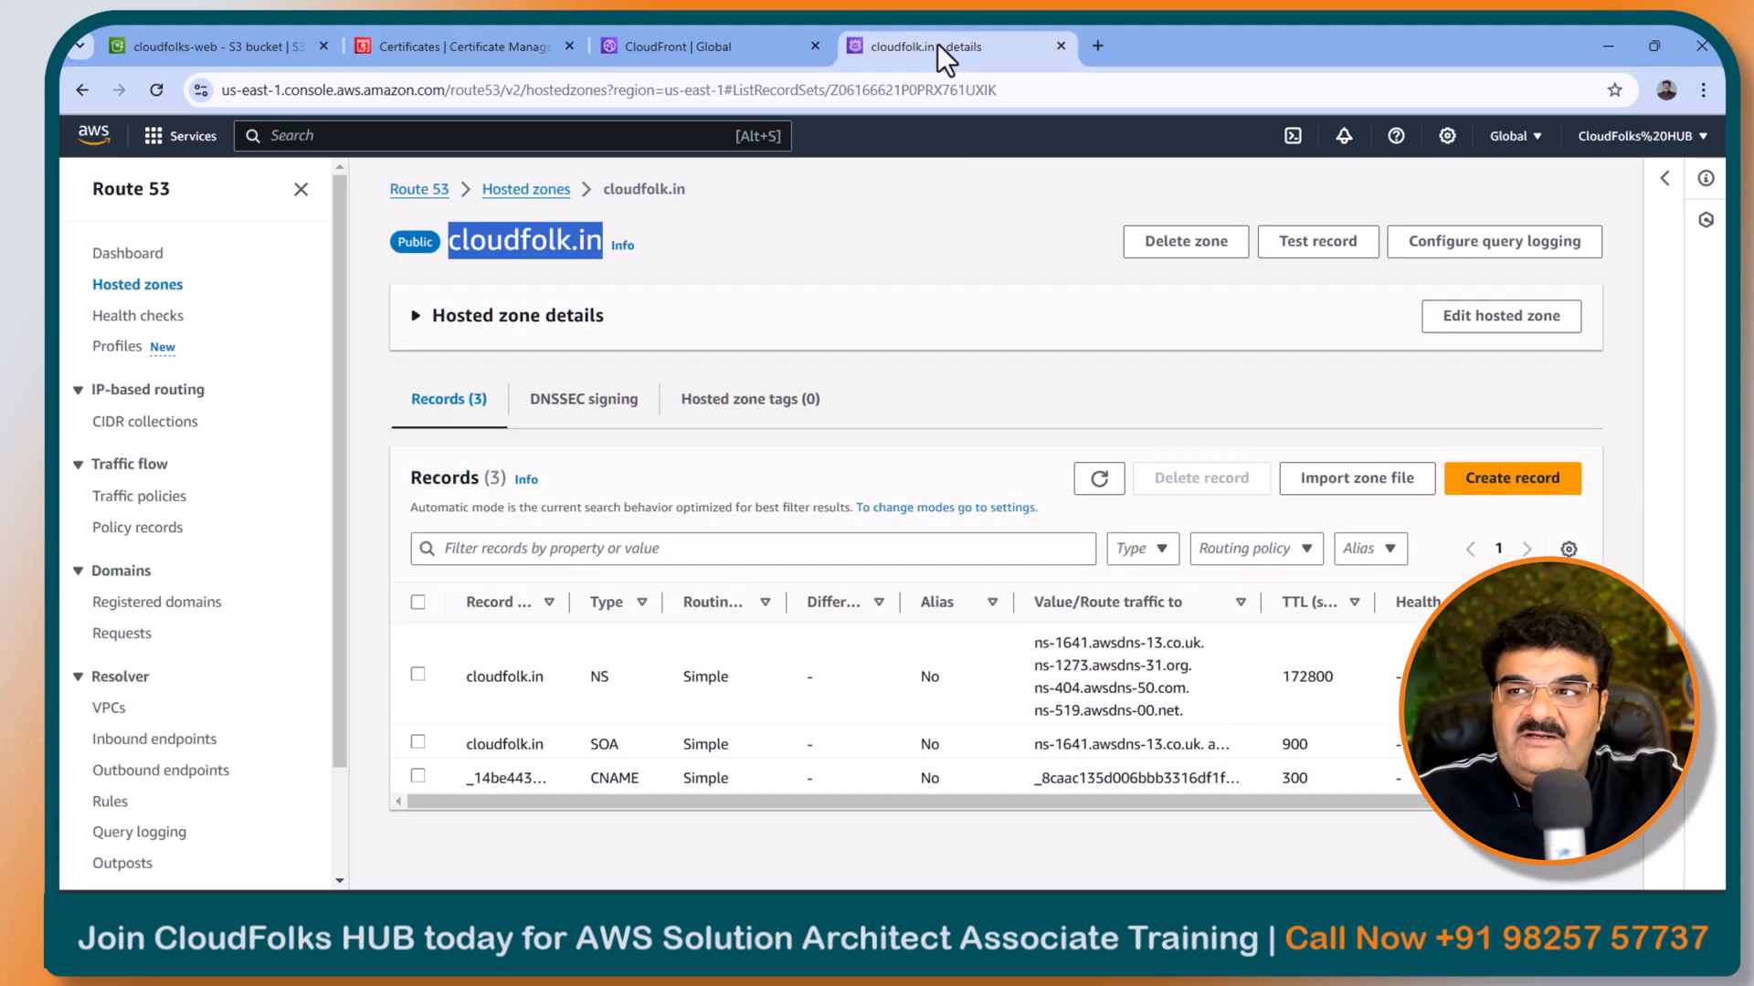
left_click(698, 53)
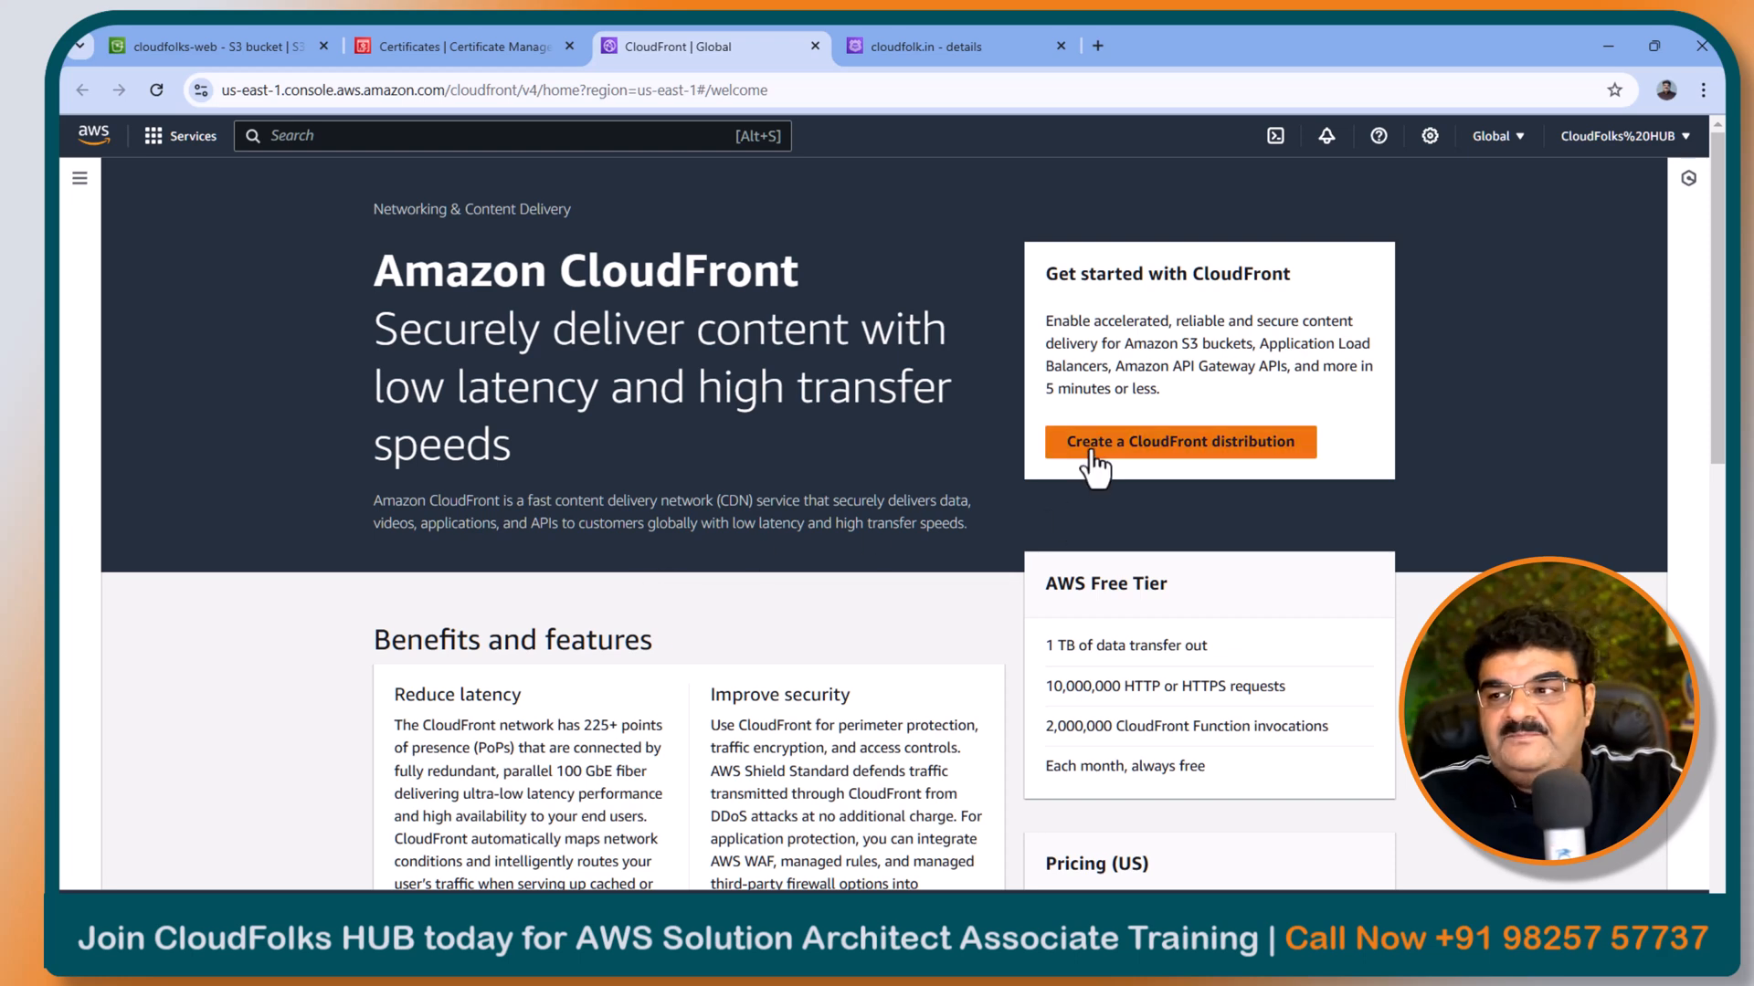
left_click(1090, 449)
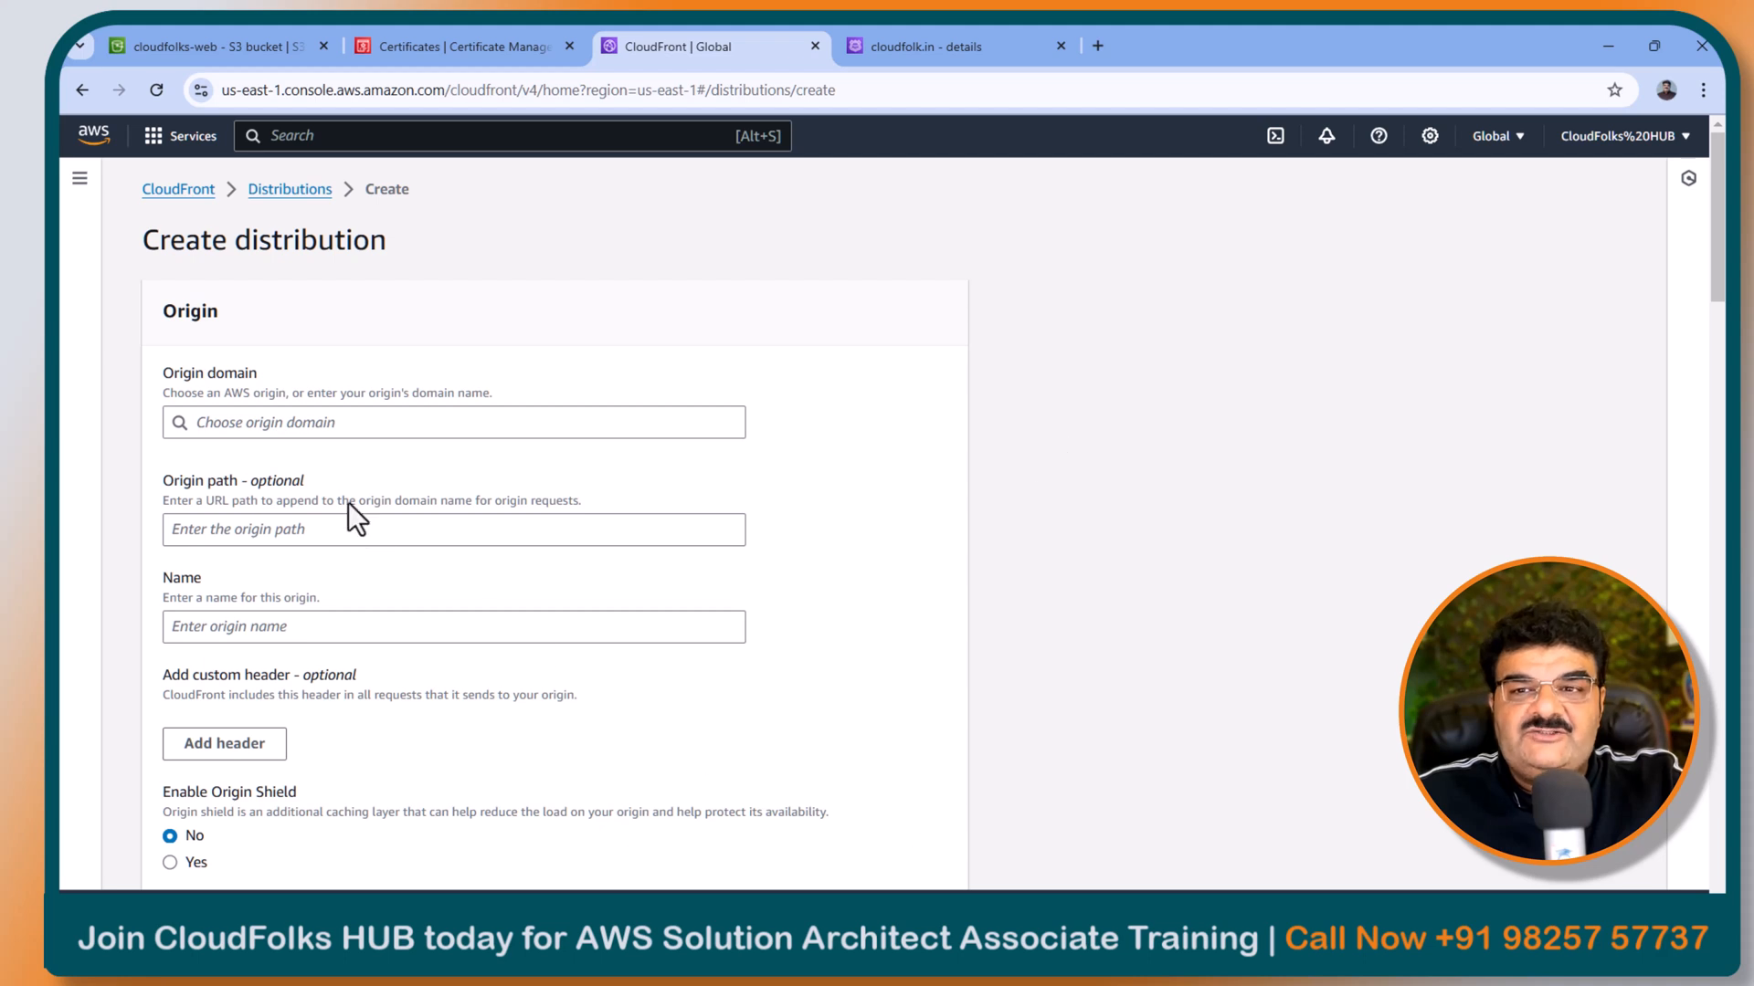
left_click(361, 422)
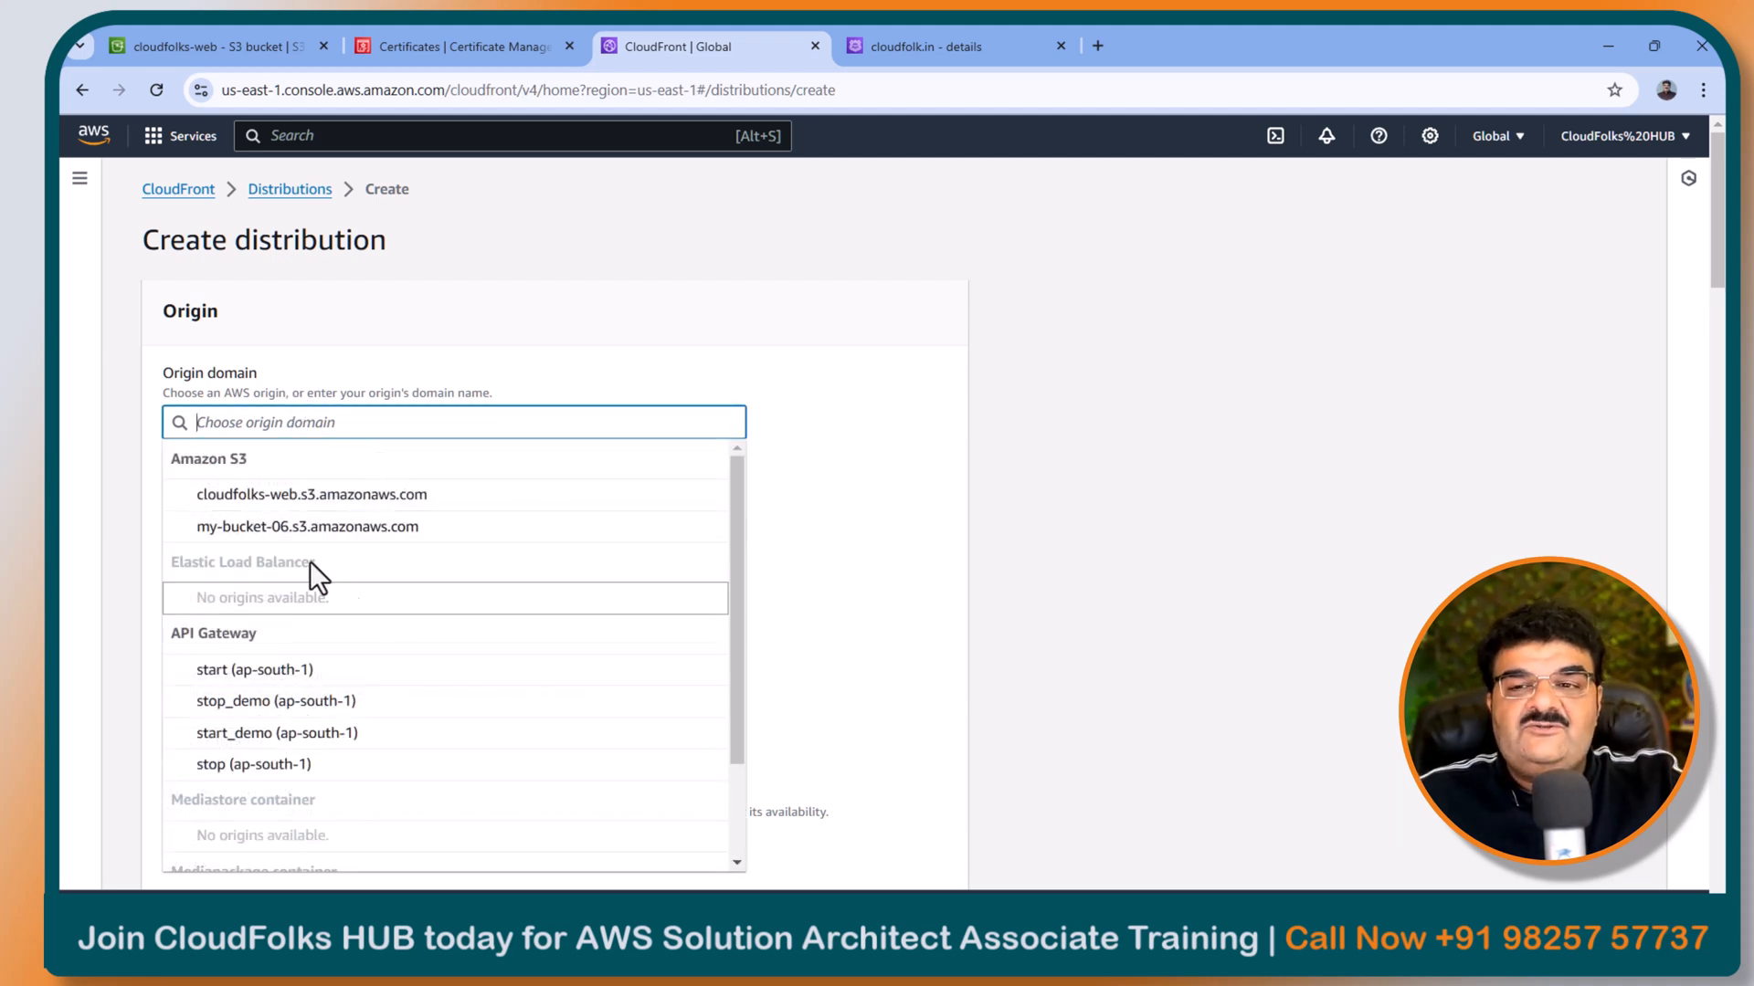
left_click(255, 498)
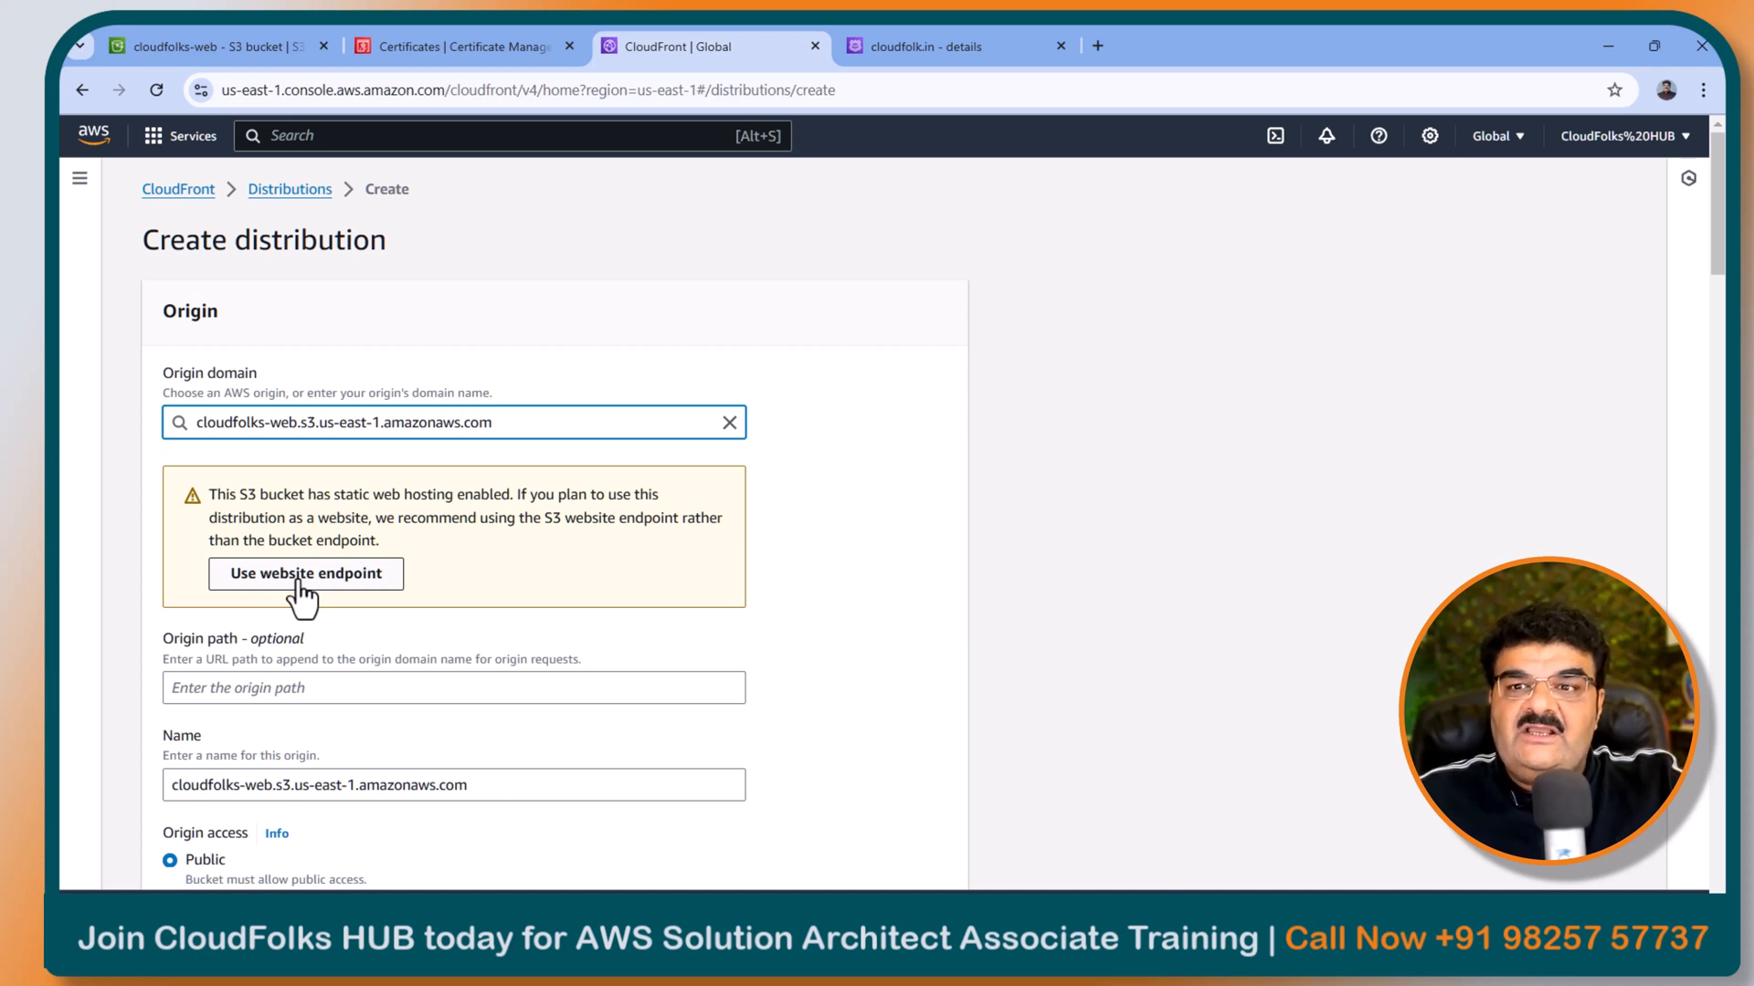
left_click(298, 577)
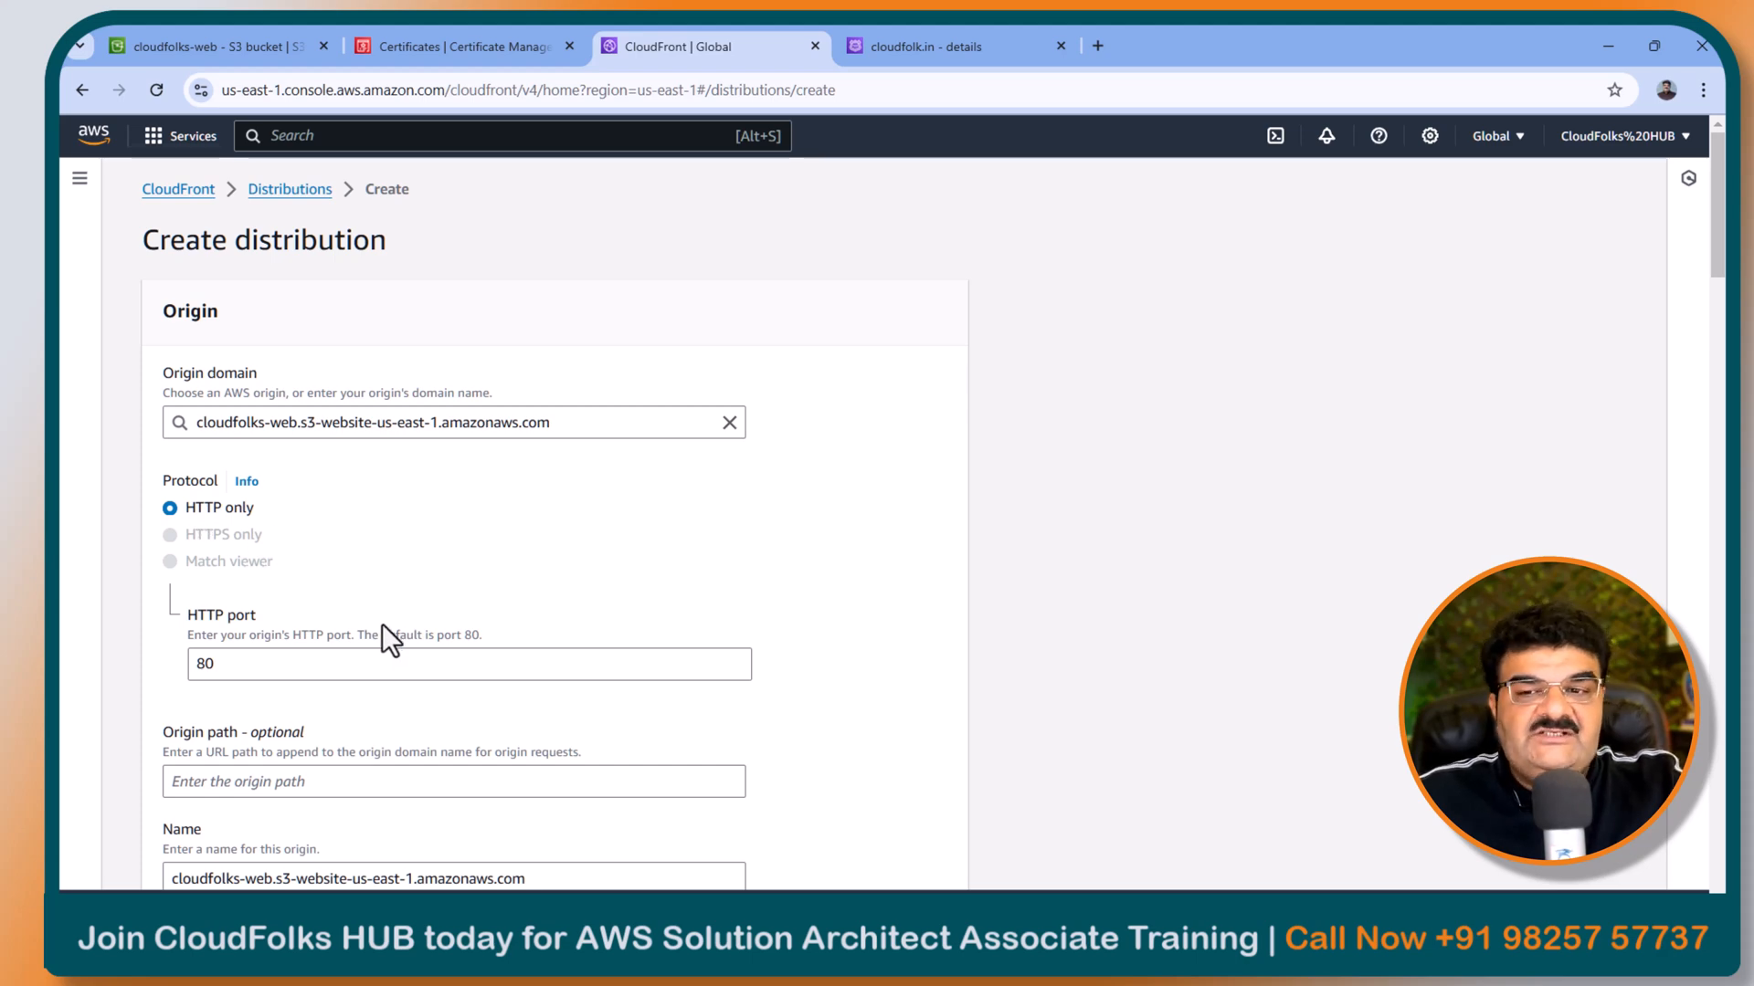
Step: Set the viewer protocol policy to Redirect HTTP to HTTPS, and leave WAF security protections disabled
scroll(381, 623, "down", 6)
scroll(411, 621, "down", 3)
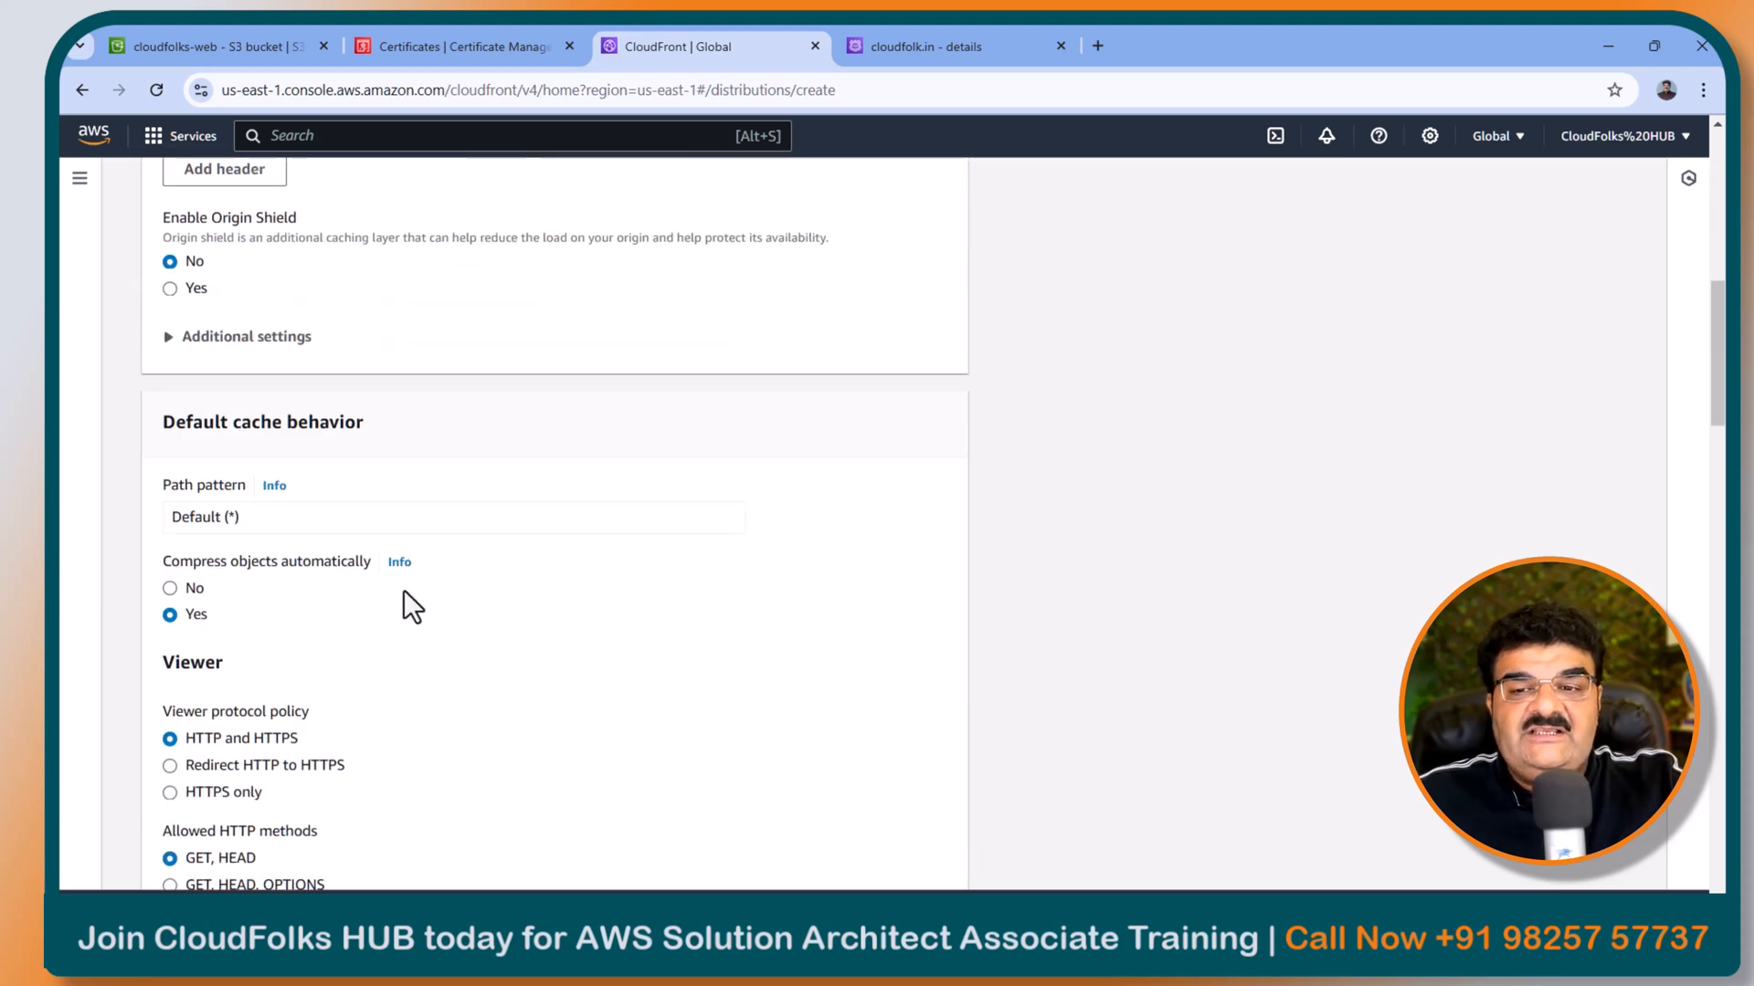
scroll(411, 607, "down", 3)
left_click(171, 494)
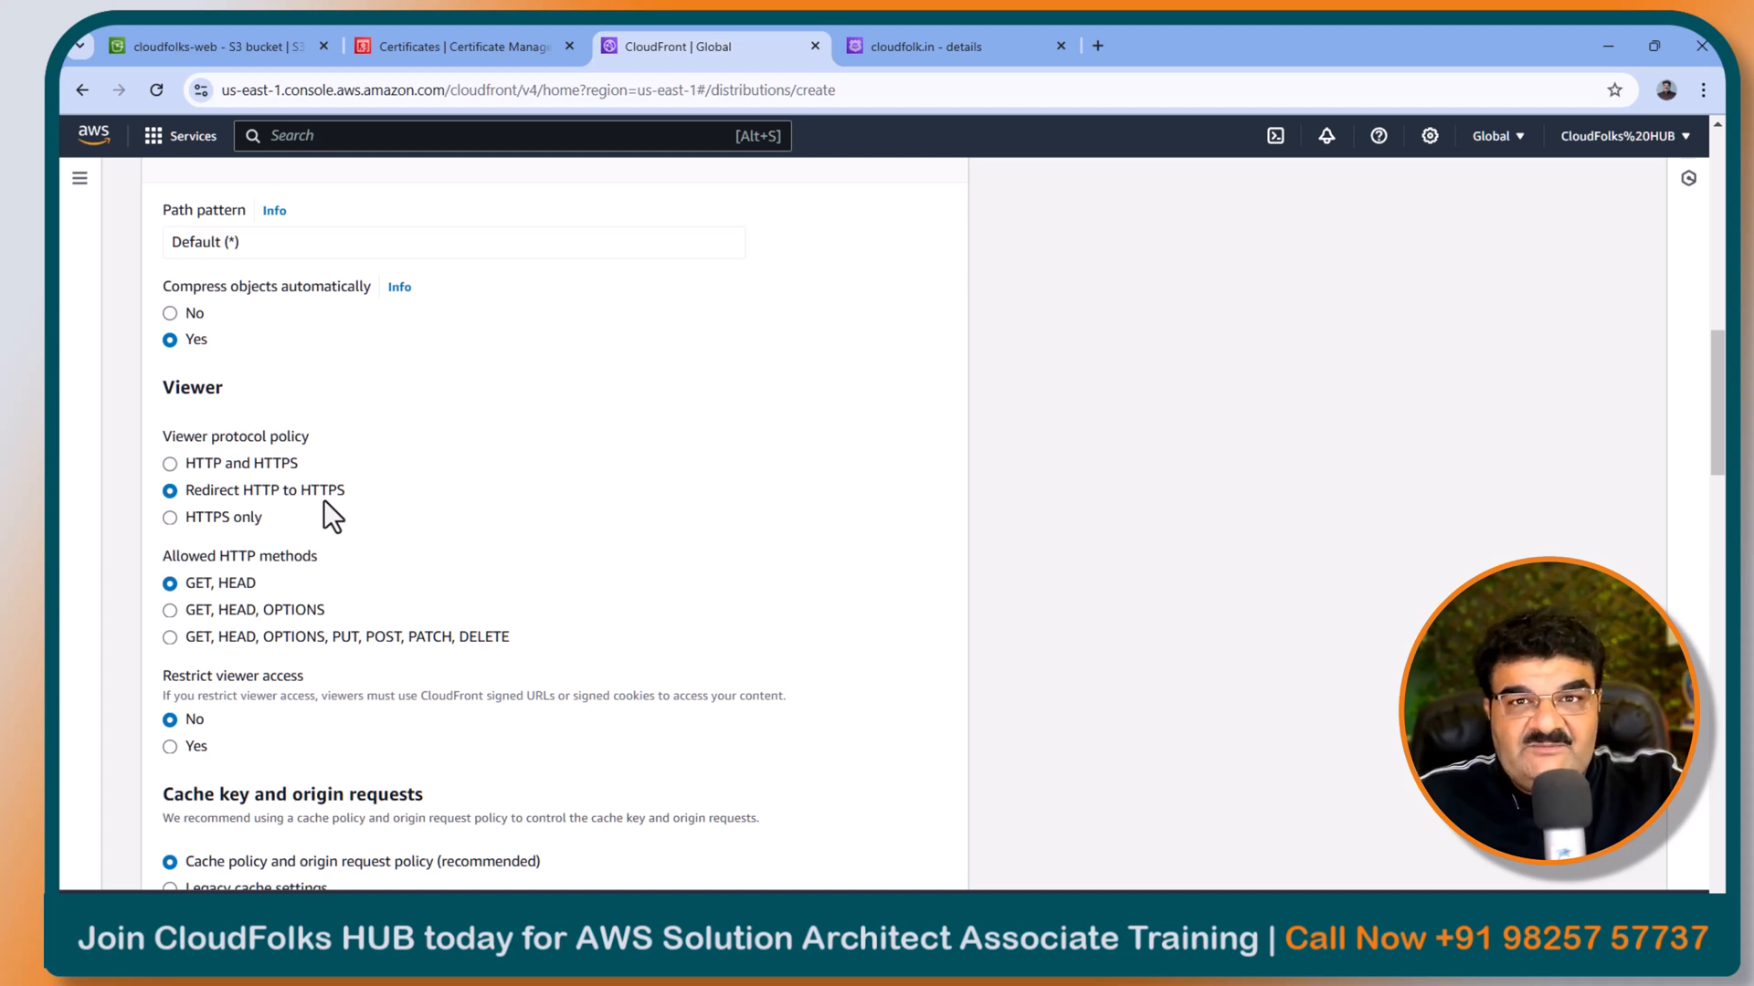
scroll(331, 497, "down", 12)
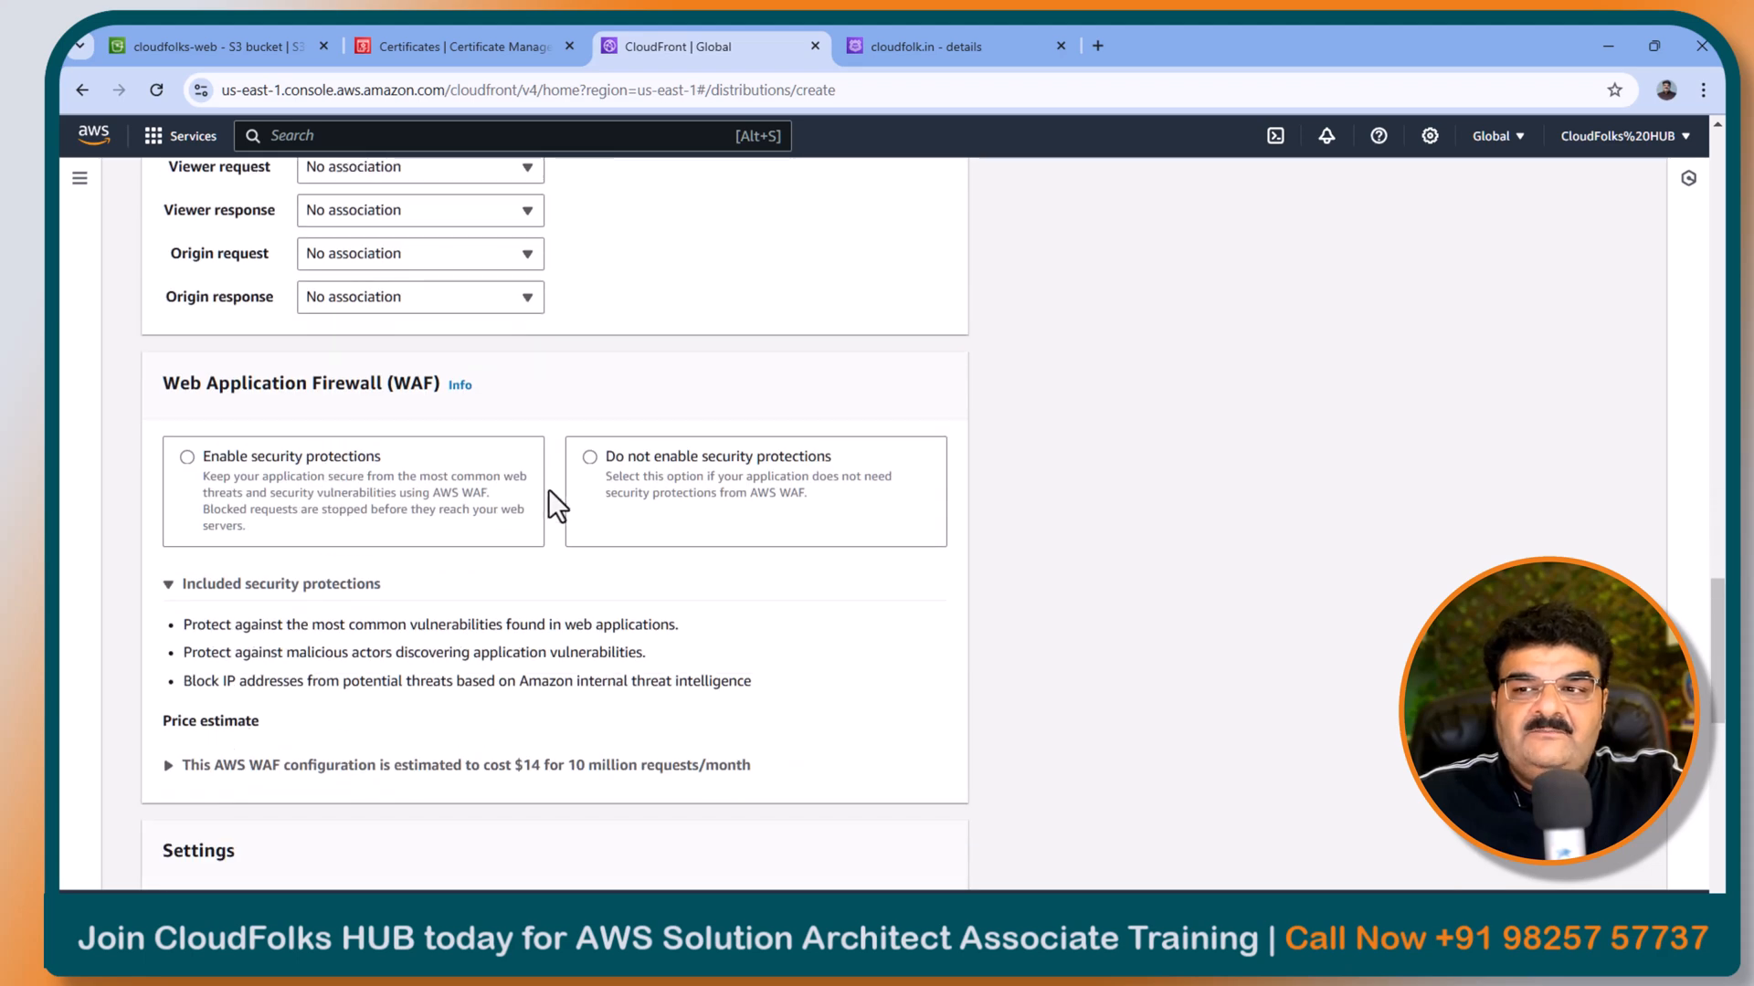
left_click(590, 457)
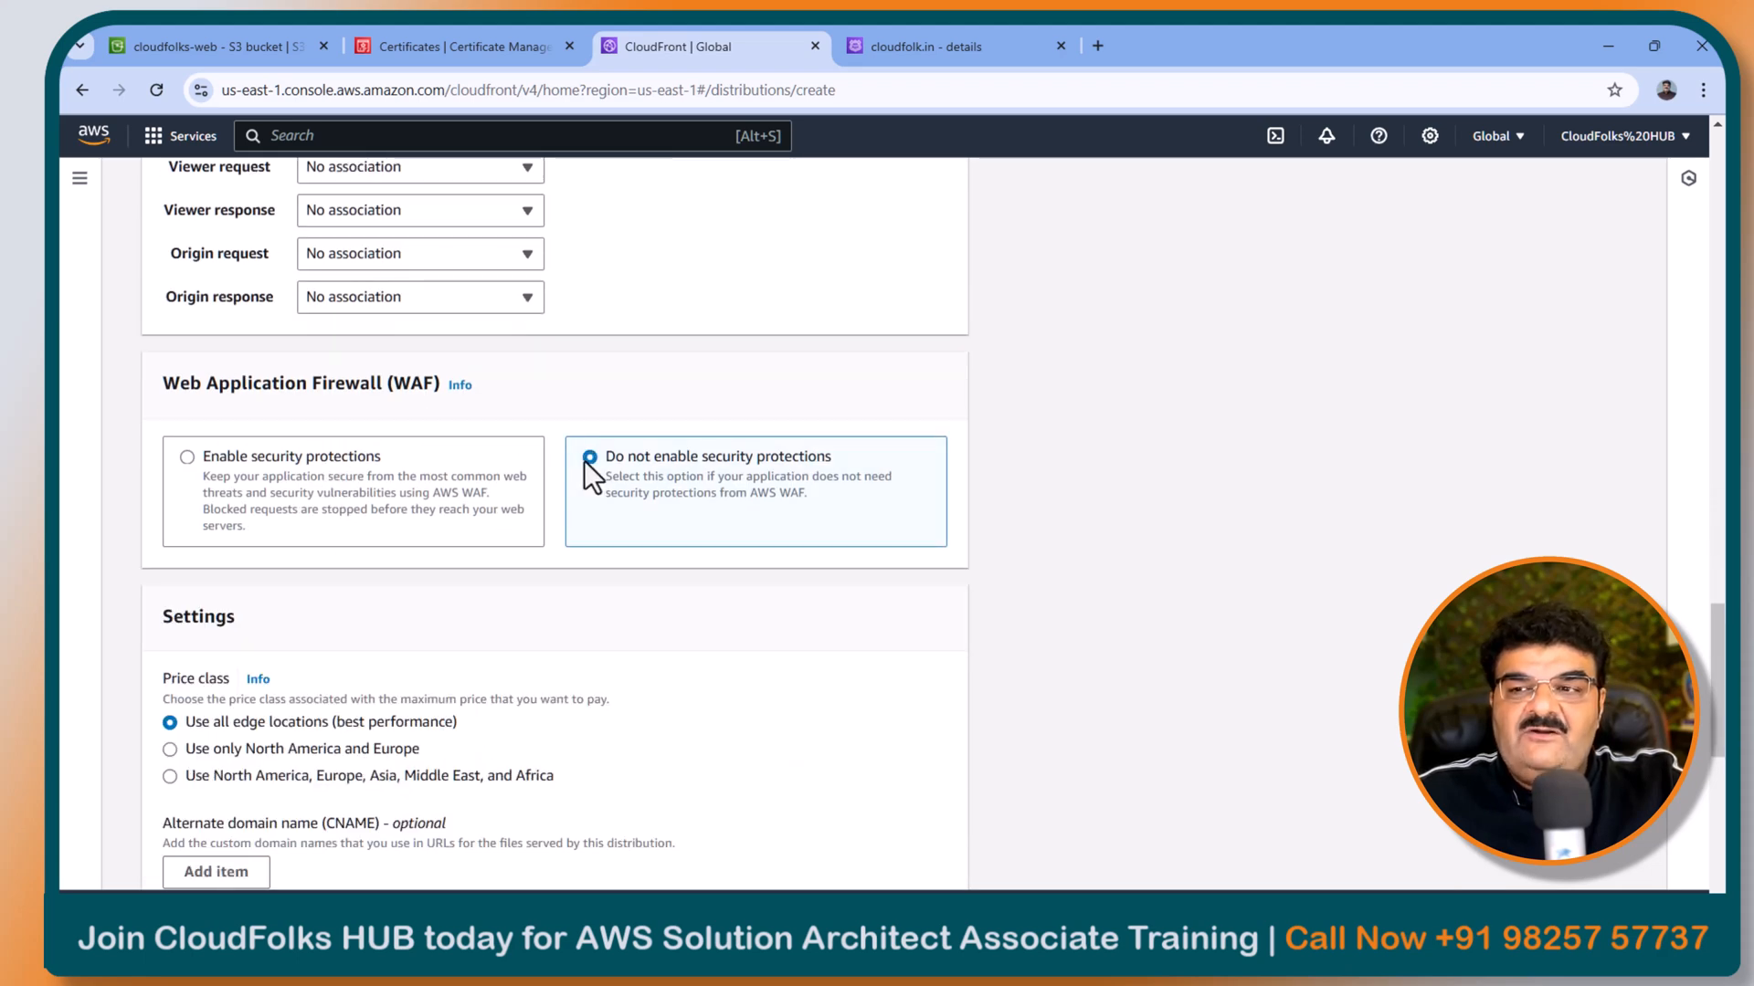
Step: Assign the *.cloudfolk.in ACM certificate as the distribution's custom SSL certificate
scroll(243, 483, "down", 3)
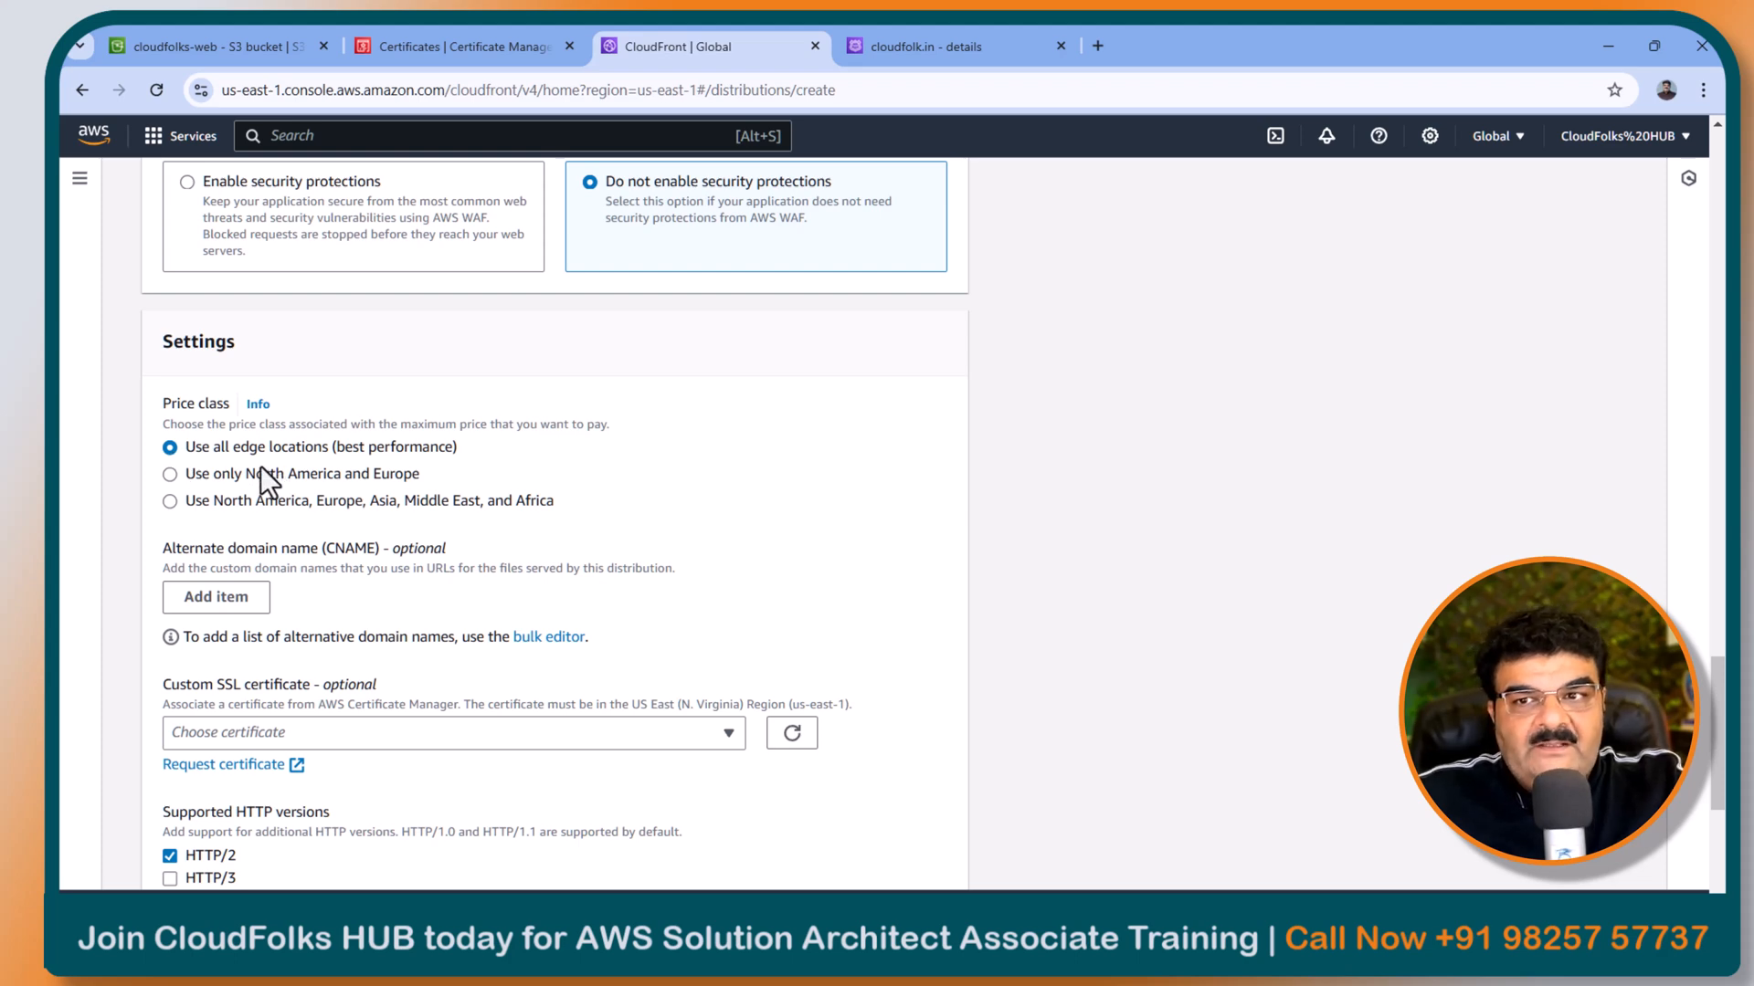
scroll(261, 467, "down", 3)
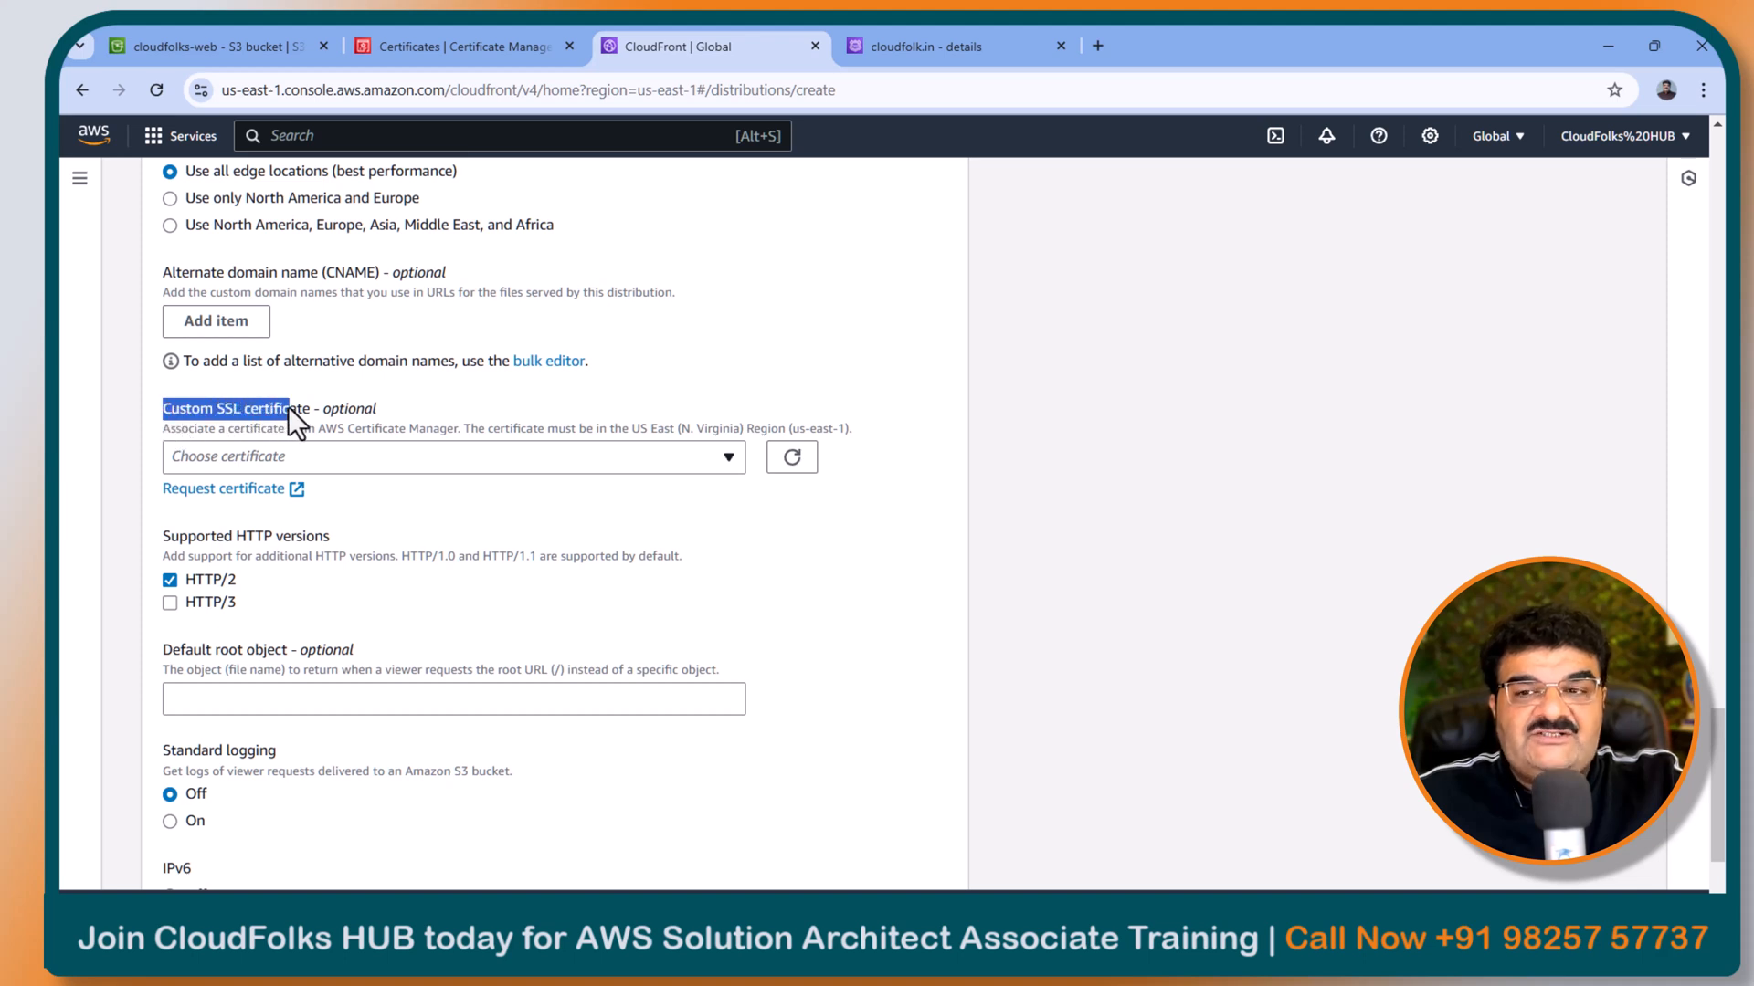
left_click(484, 456)
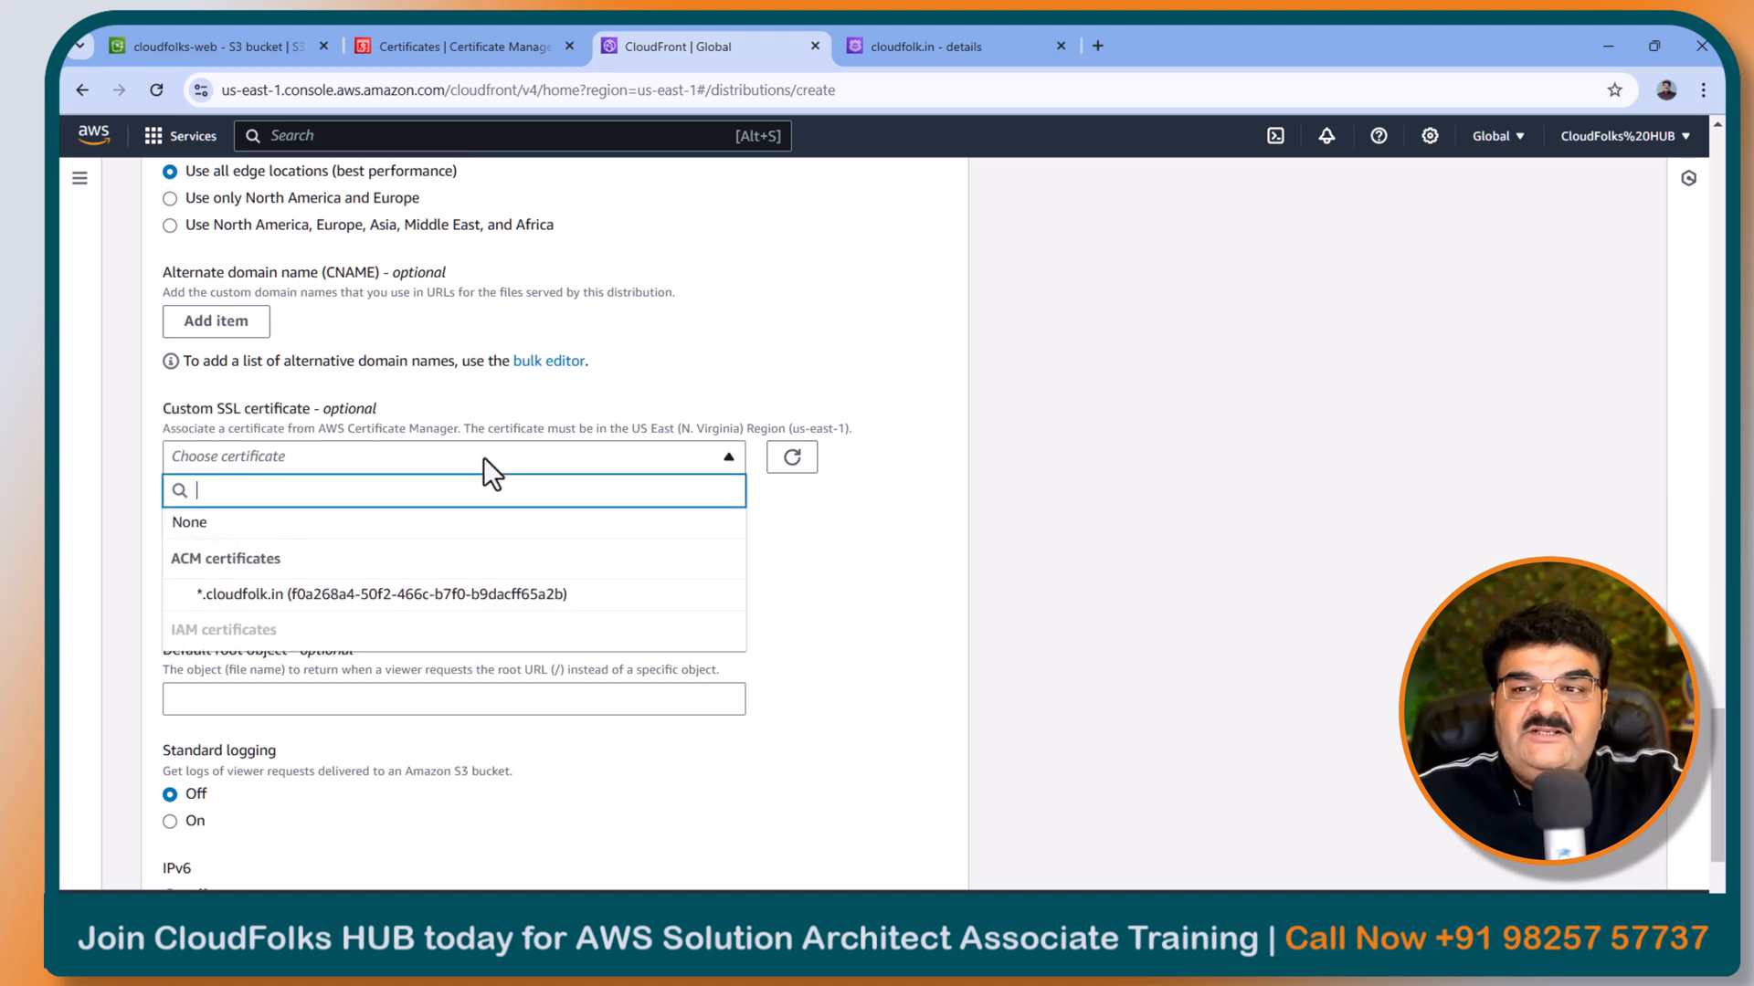
left_click(245, 602)
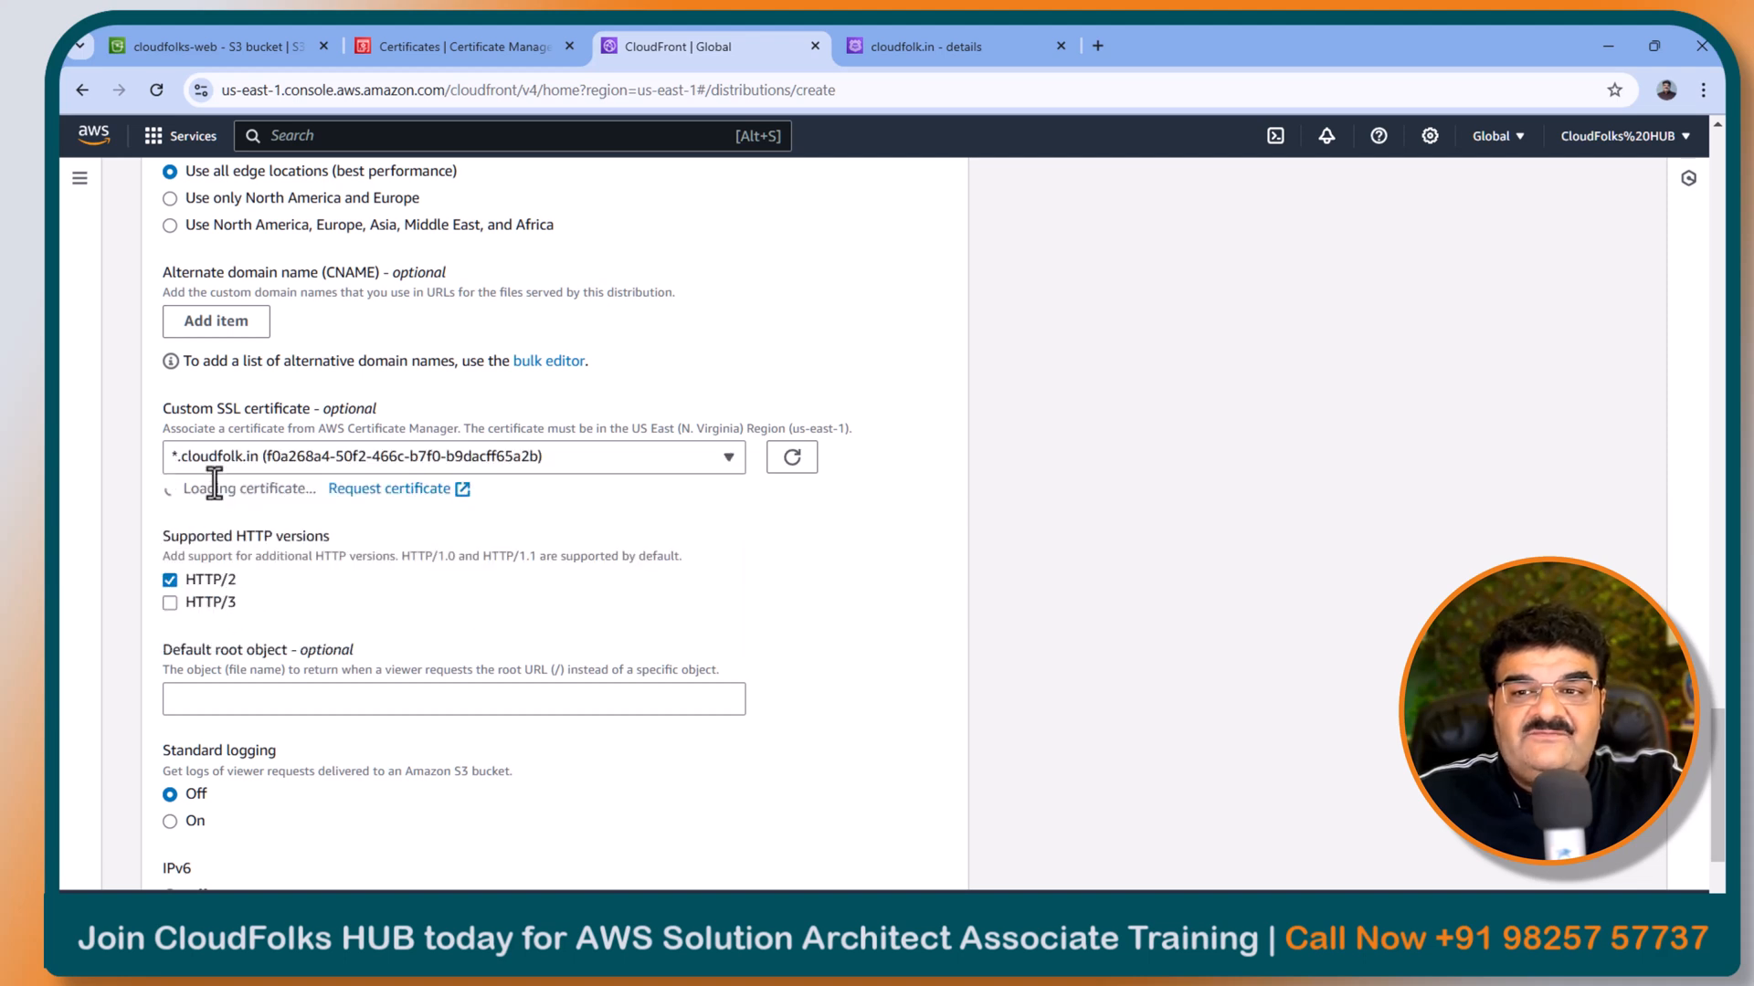
left_click(288, 457)
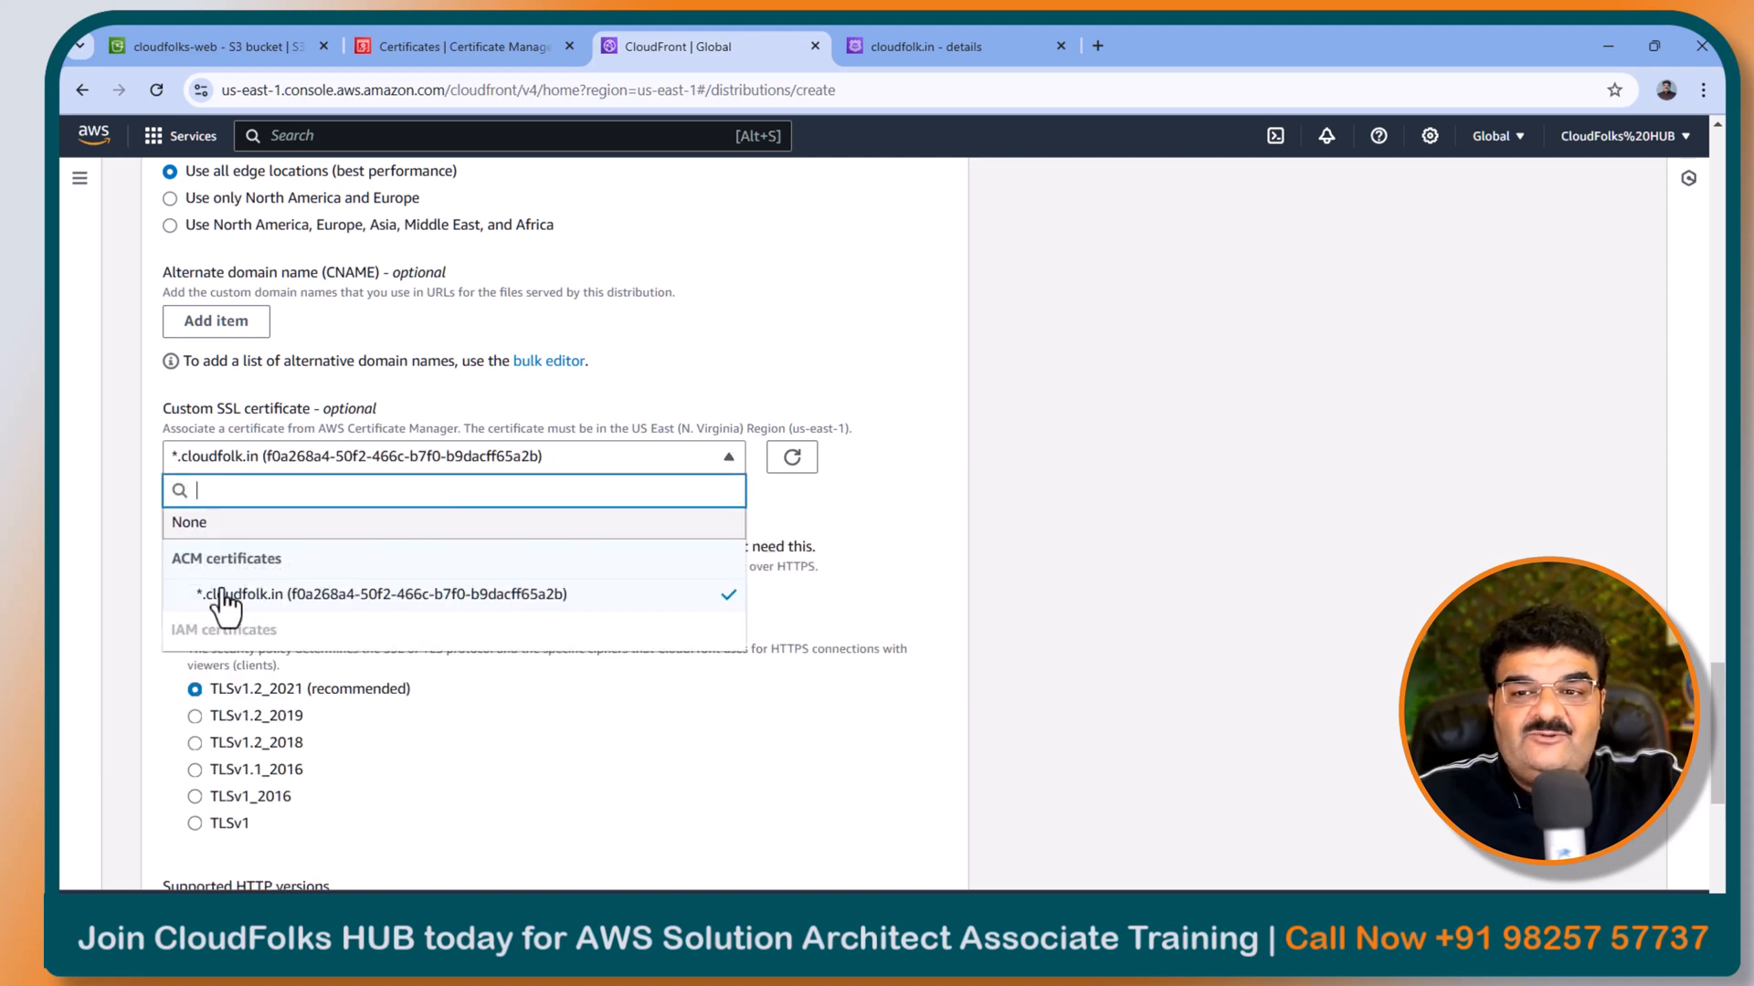
left_click(276, 601)
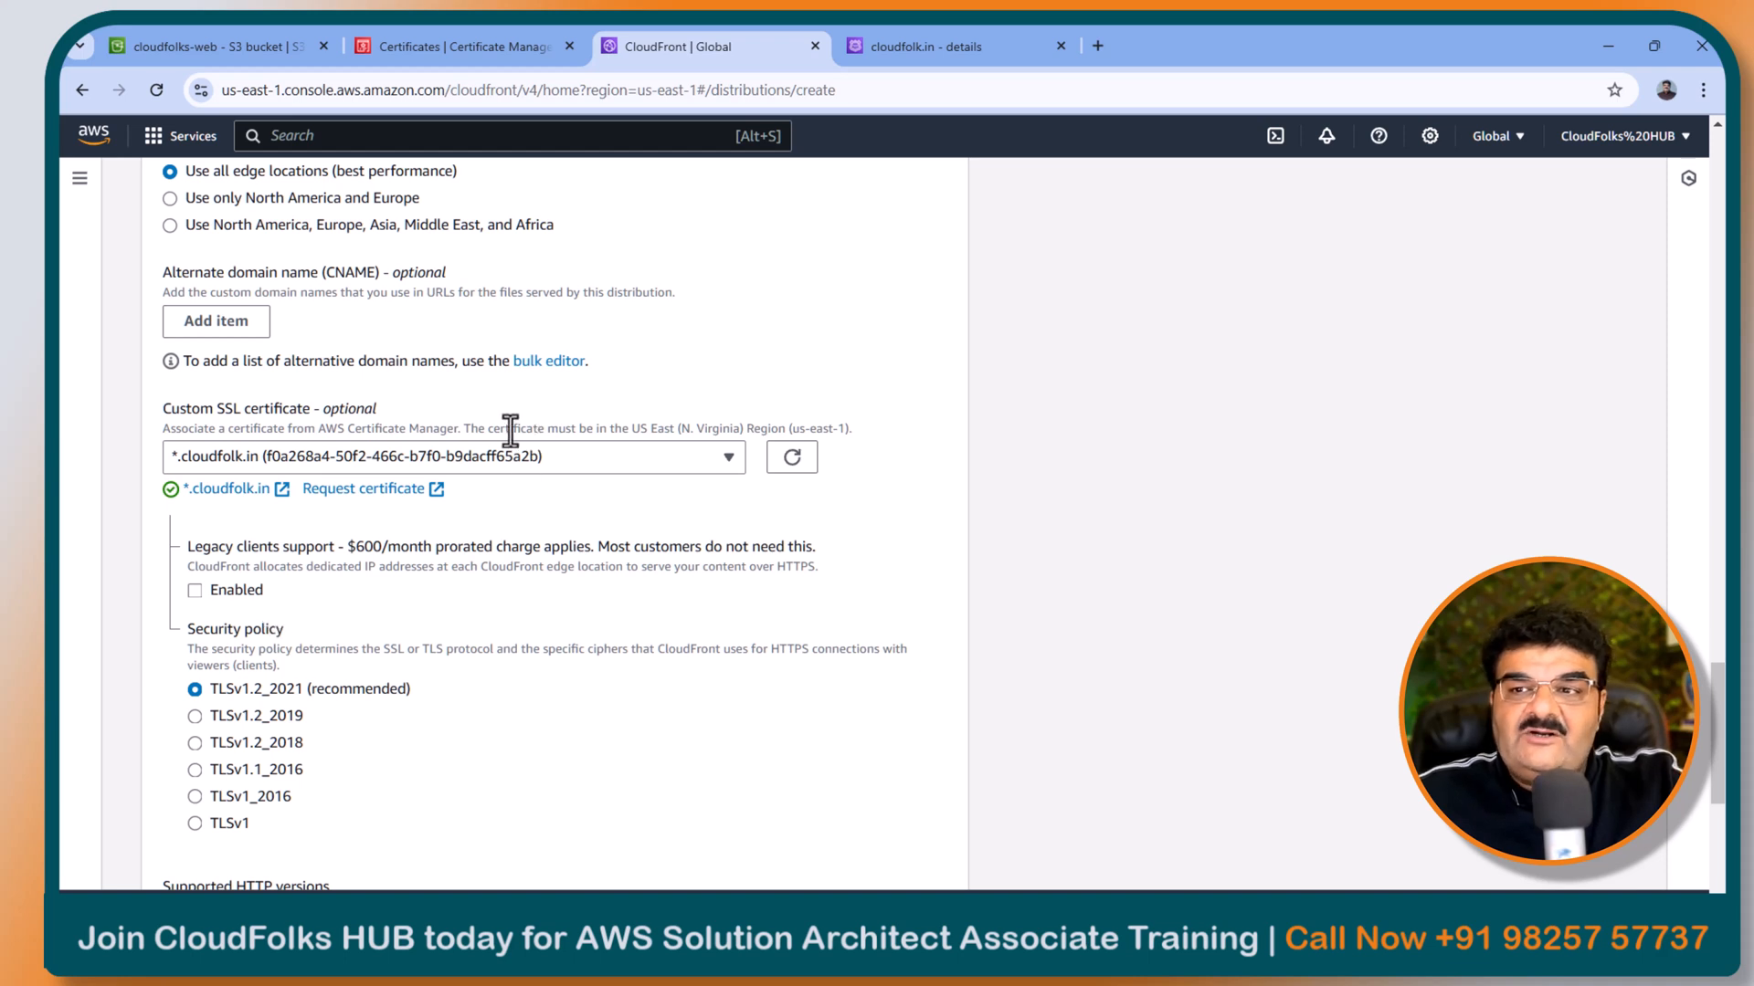
left_click_drag(463, 428, 676, 428)
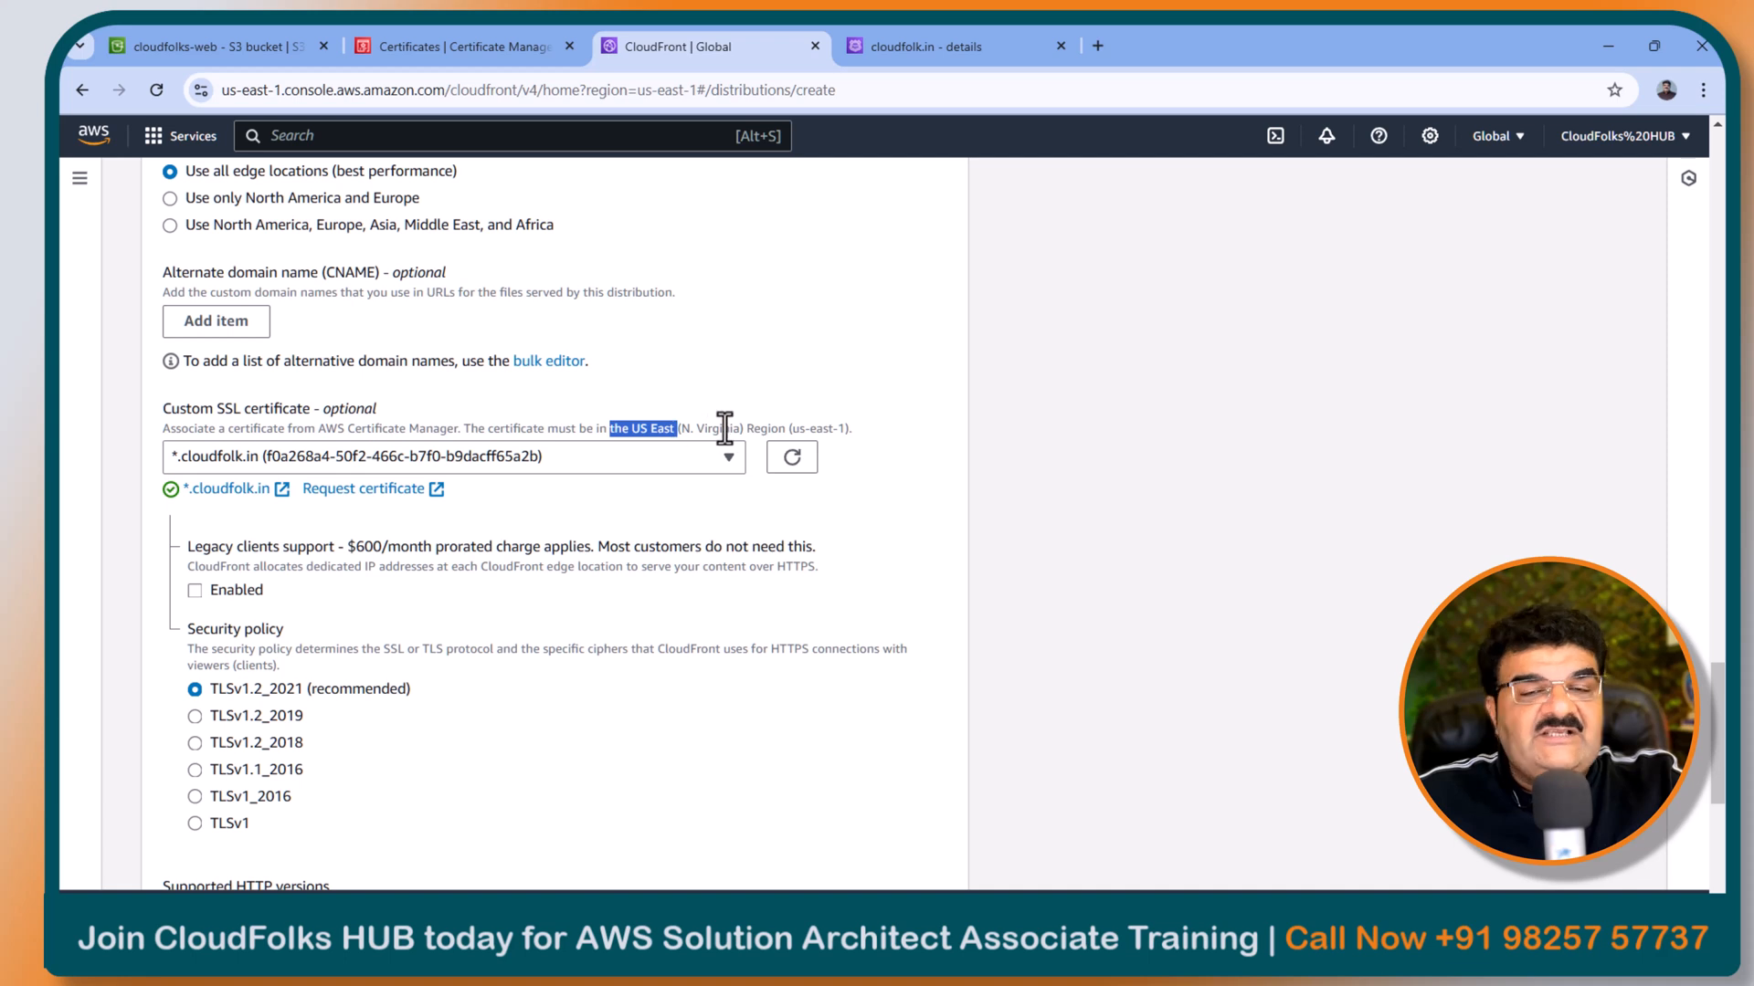
left_click(634, 504)
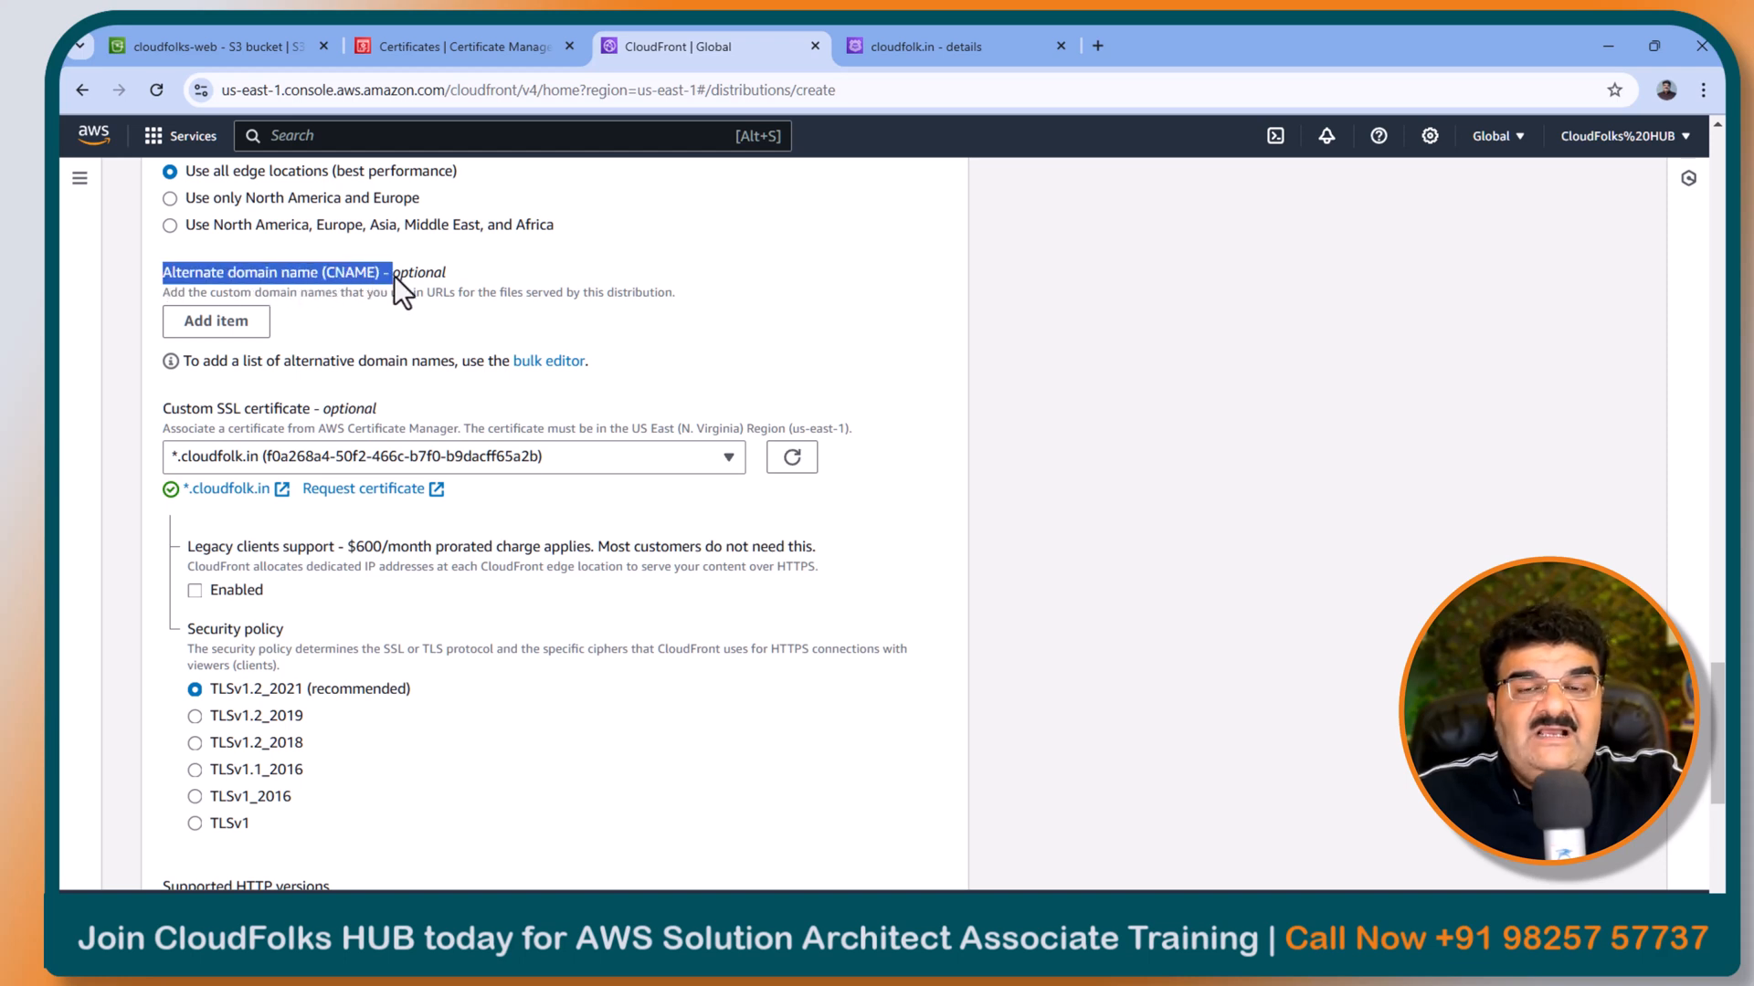
Step: Create the distribution with the remaining settings left at their defaults, and dismiss the notification banners
left_click(316, 343)
scroll(337, 337, "down", 3)
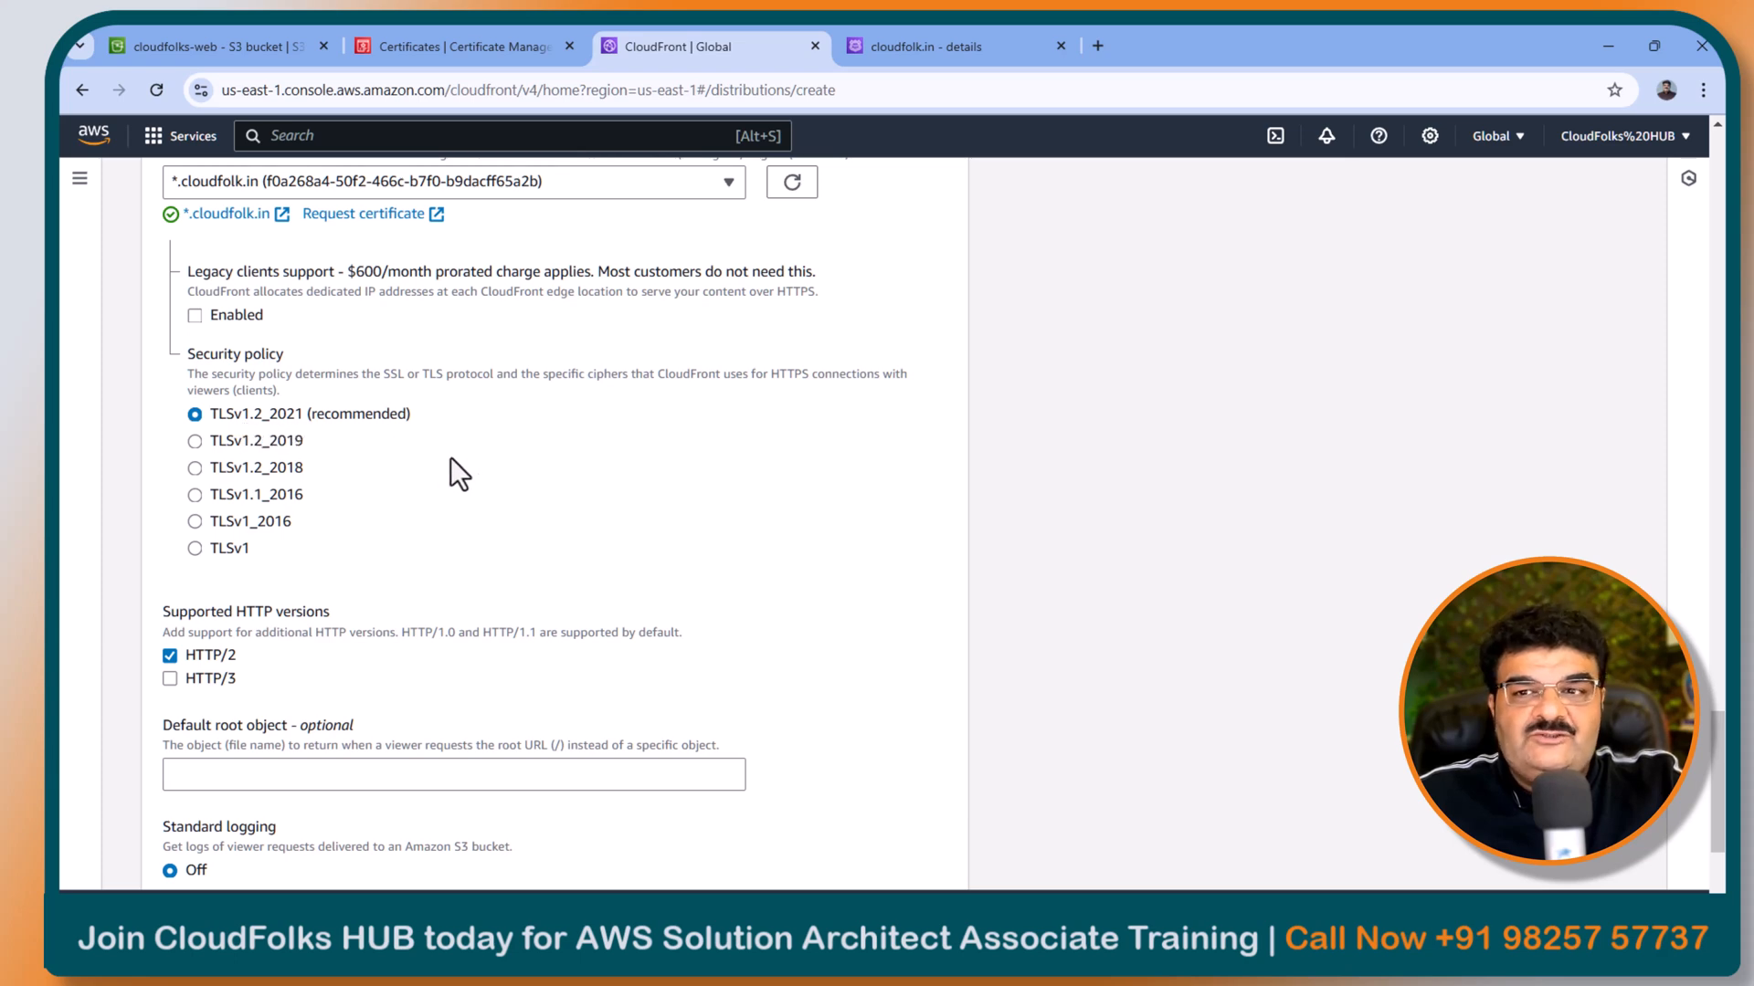
scroll(451, 462, "down", 3)
left_click(839, 857)
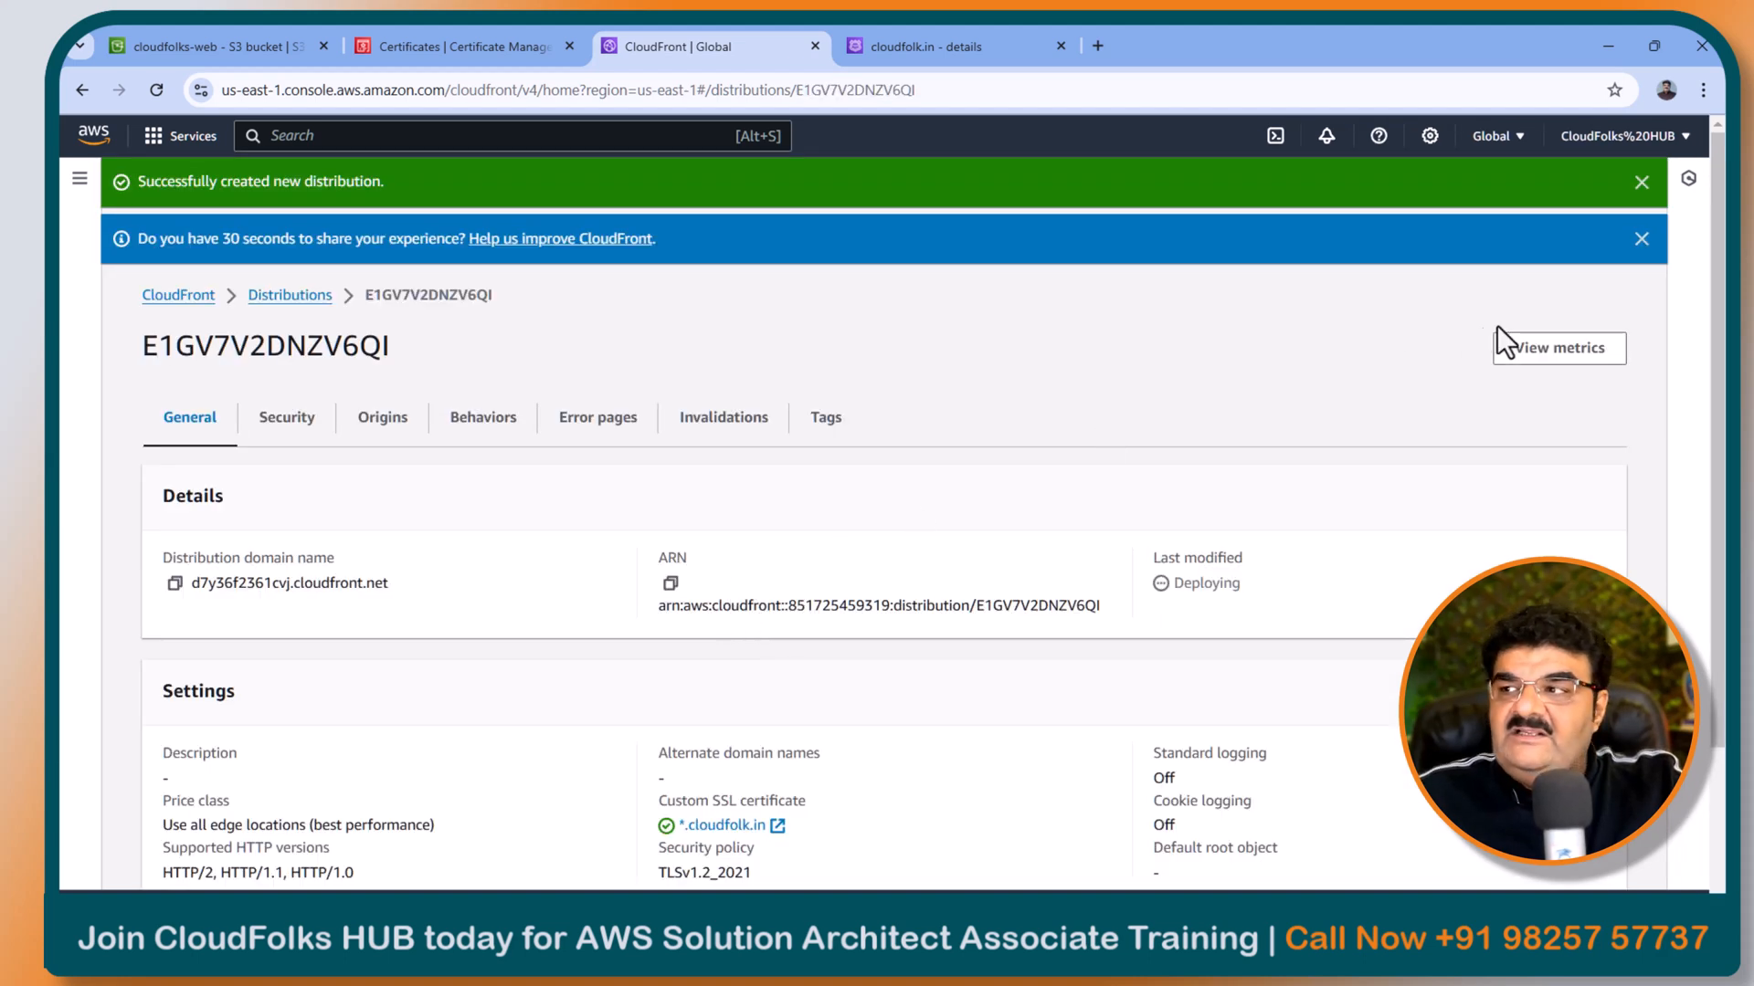
left_click(1641, 182)
left_click(1641, 181)
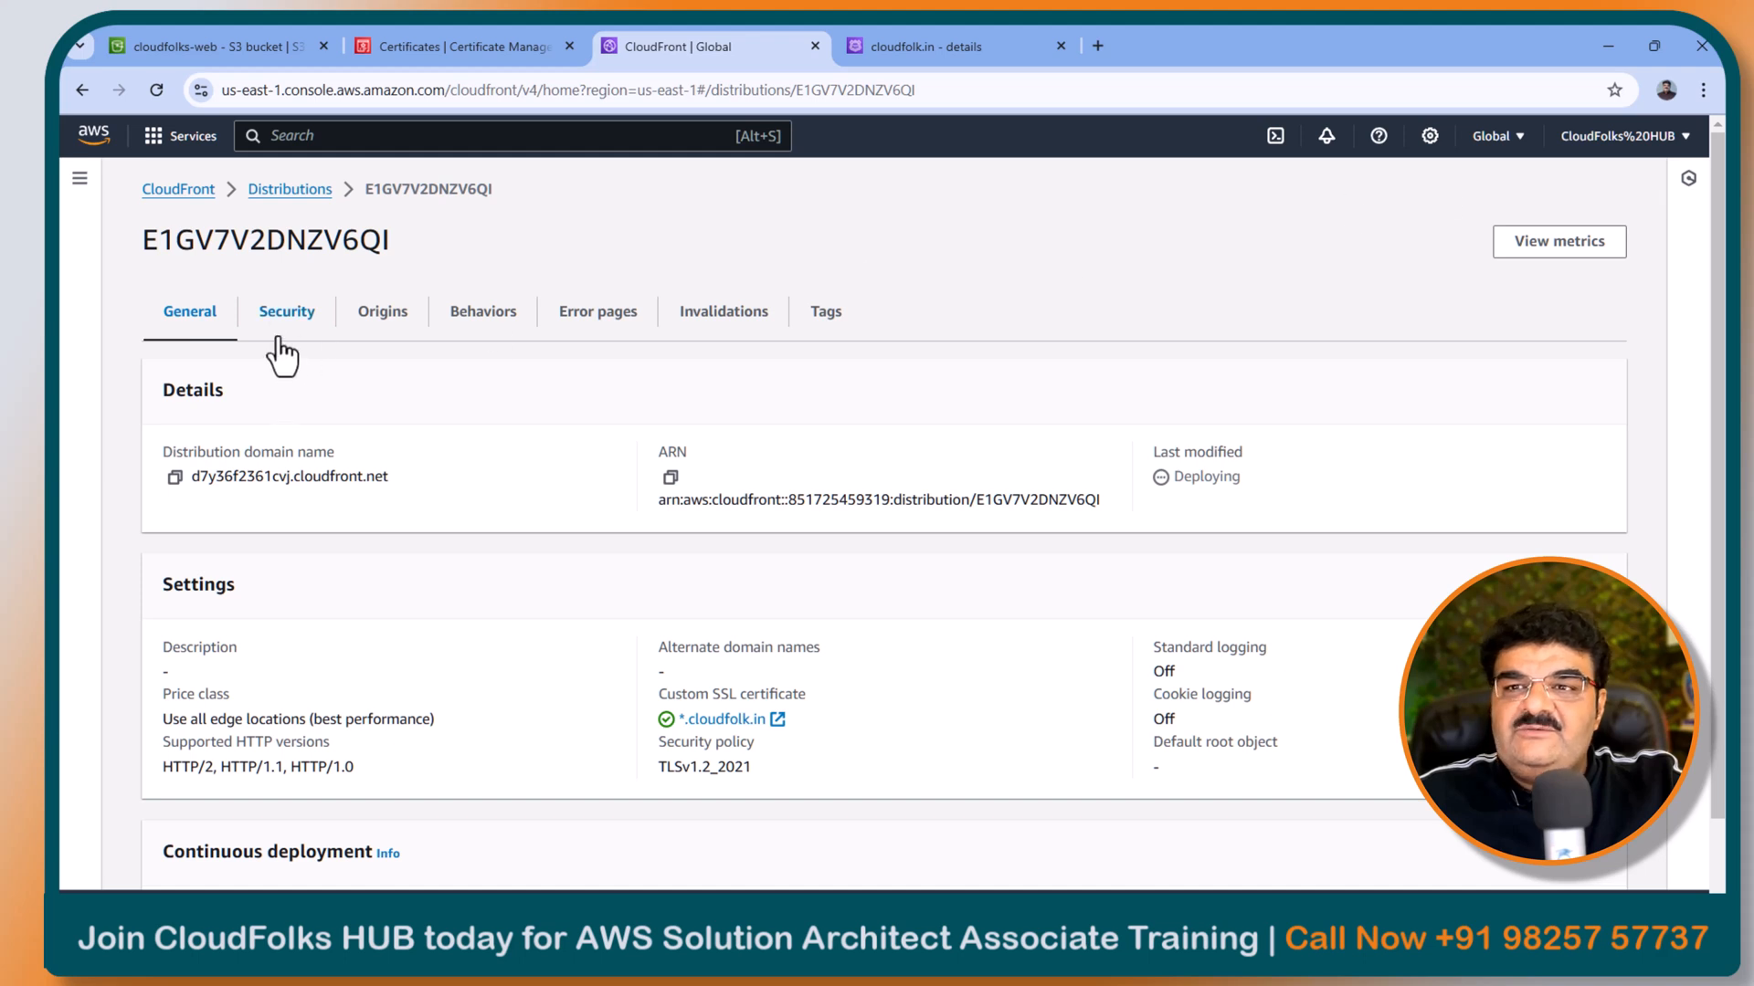
Step: Go to the CloudFront distributions list and copy the new distribution's domain name
left_click(290, 190)
left_click_drag(694, 390, 895, 400)
key("ctrl+c")
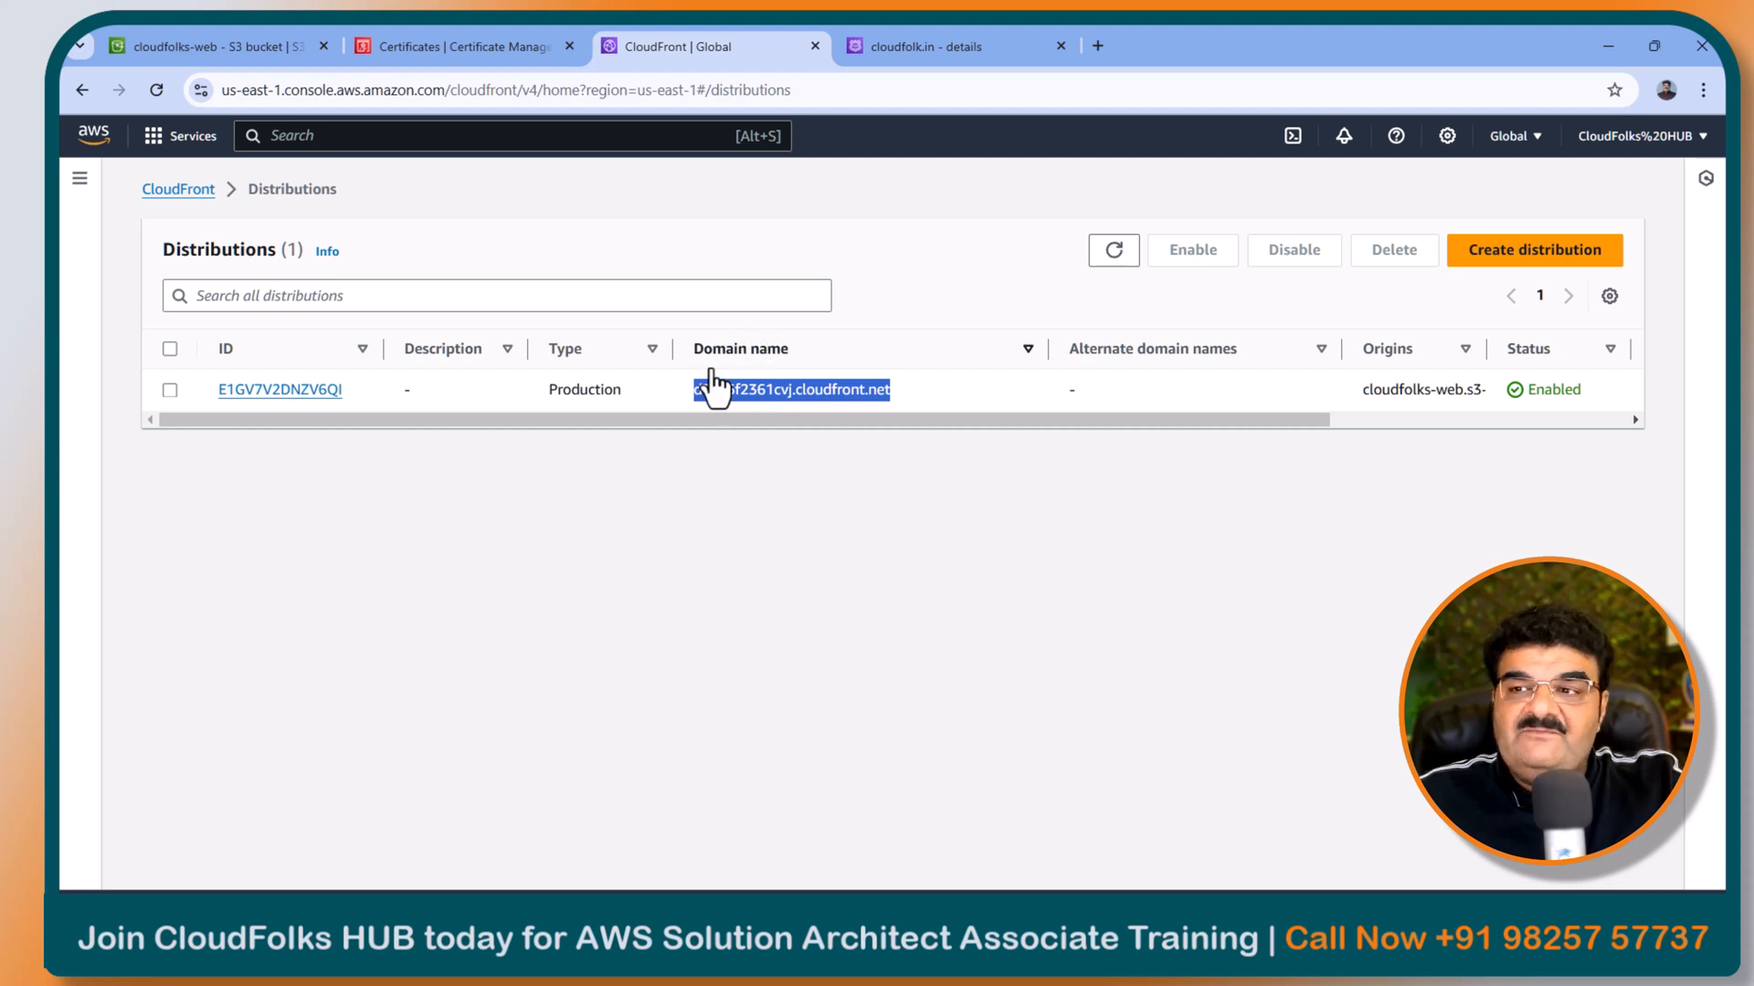
left_click(713, 406)
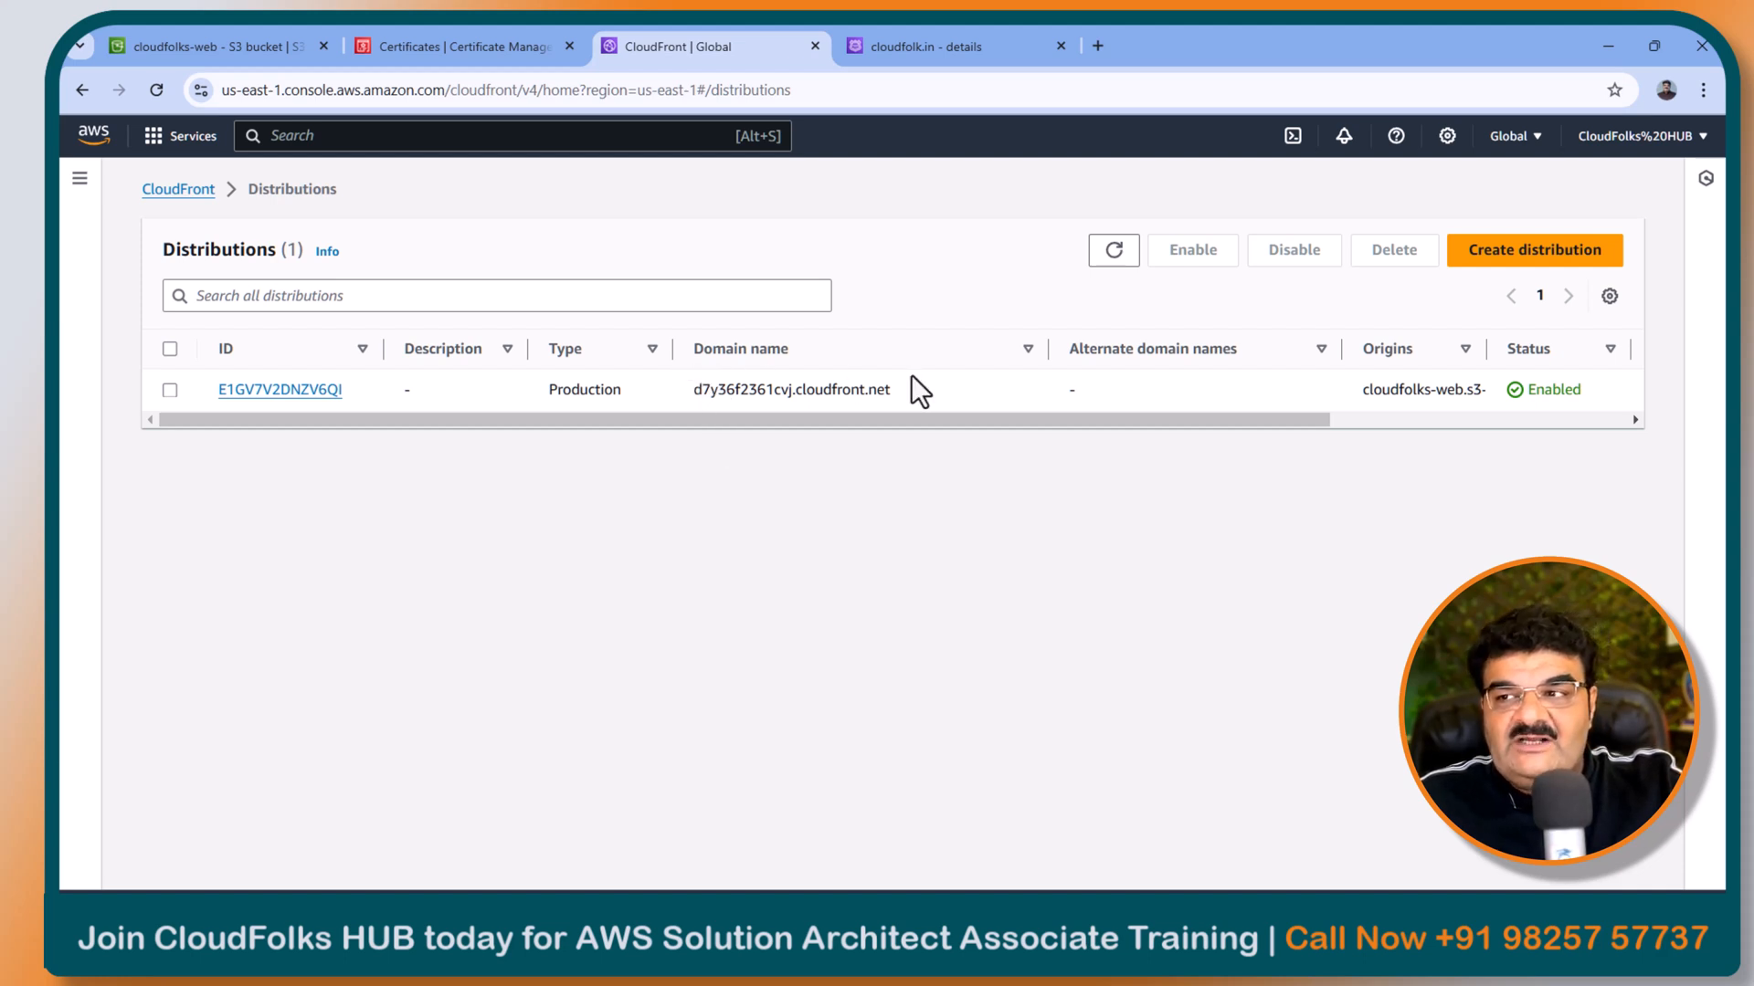
Step: Refresh the distributions list and check the distribution's deployment state under Last modified
left_click_drag(885, 422, 1343, 411)
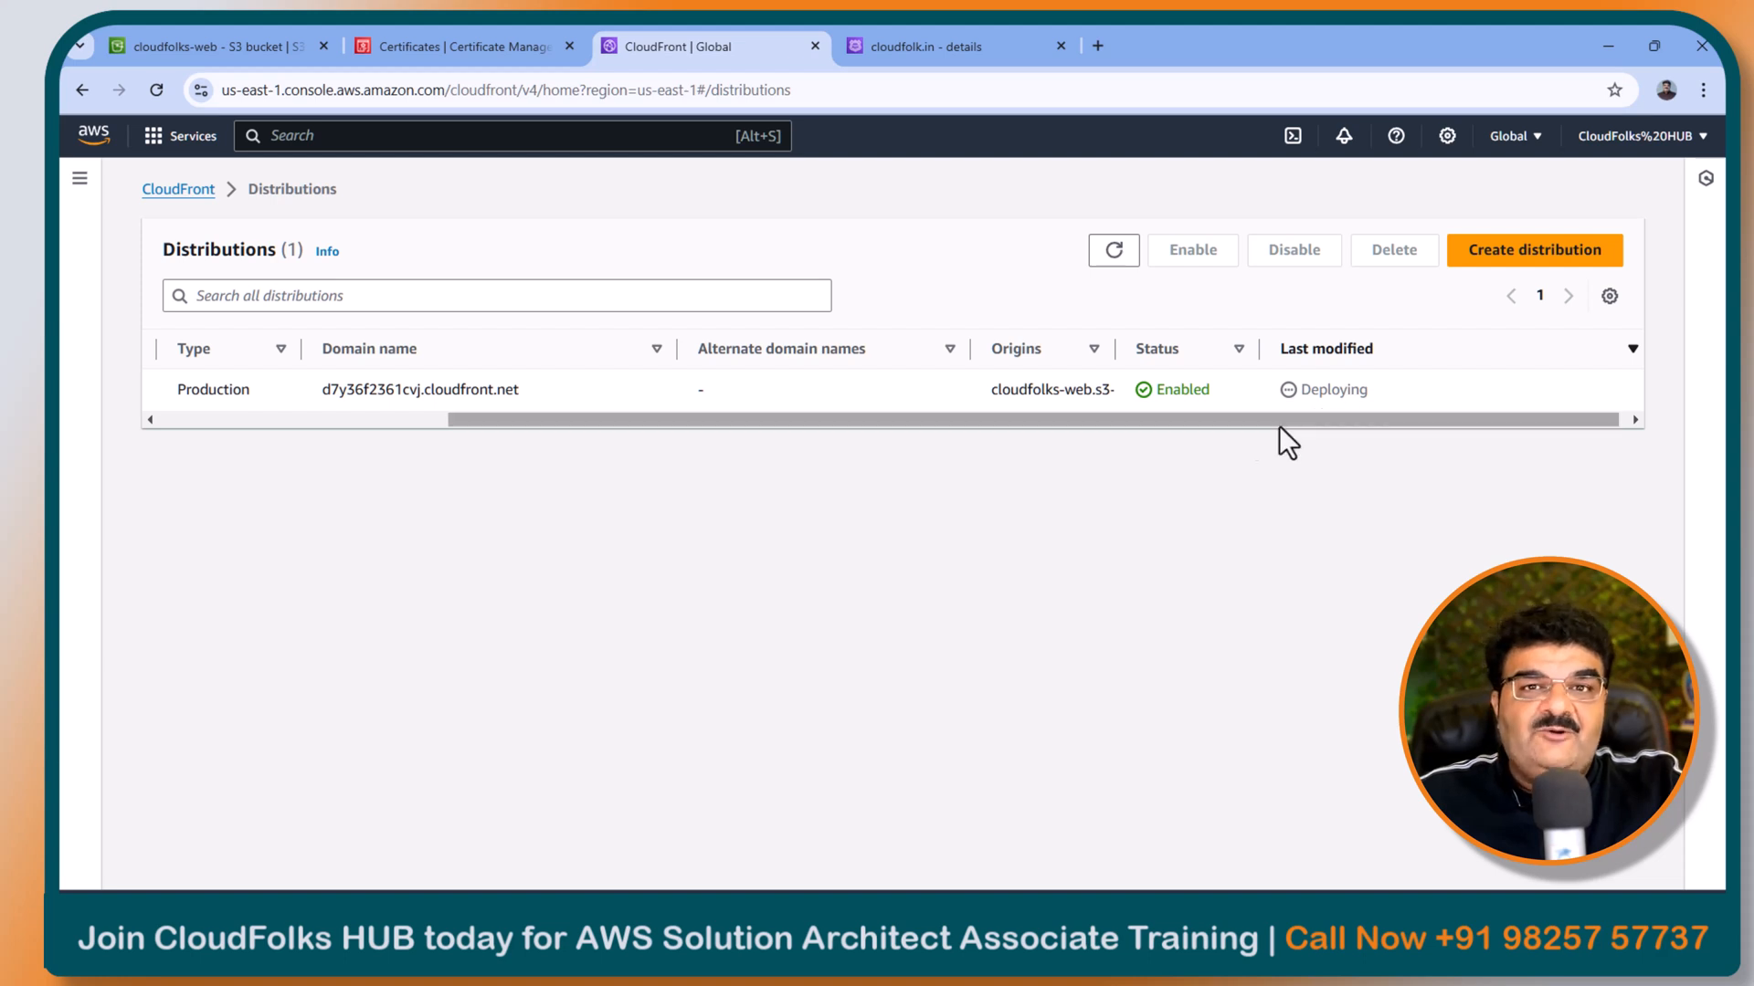
left_click(1107, 254)
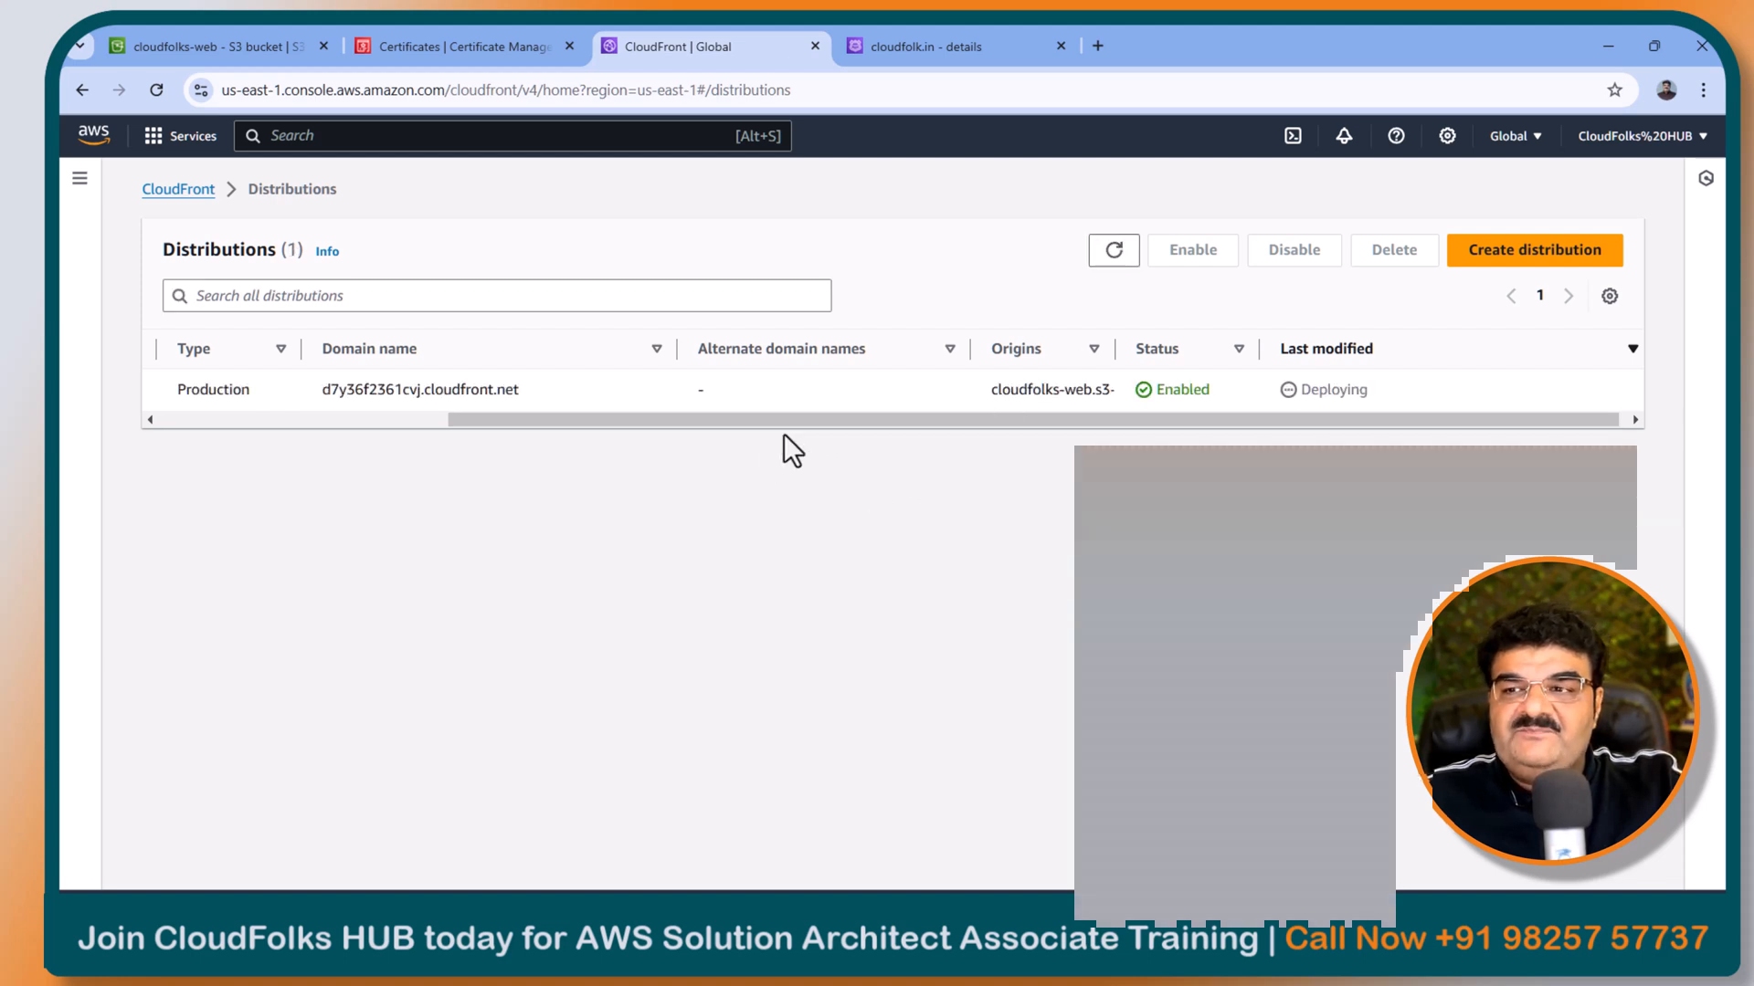
scroll(556, 407, "left", 5)
left_click_drag(1104, 422, 528, 428)
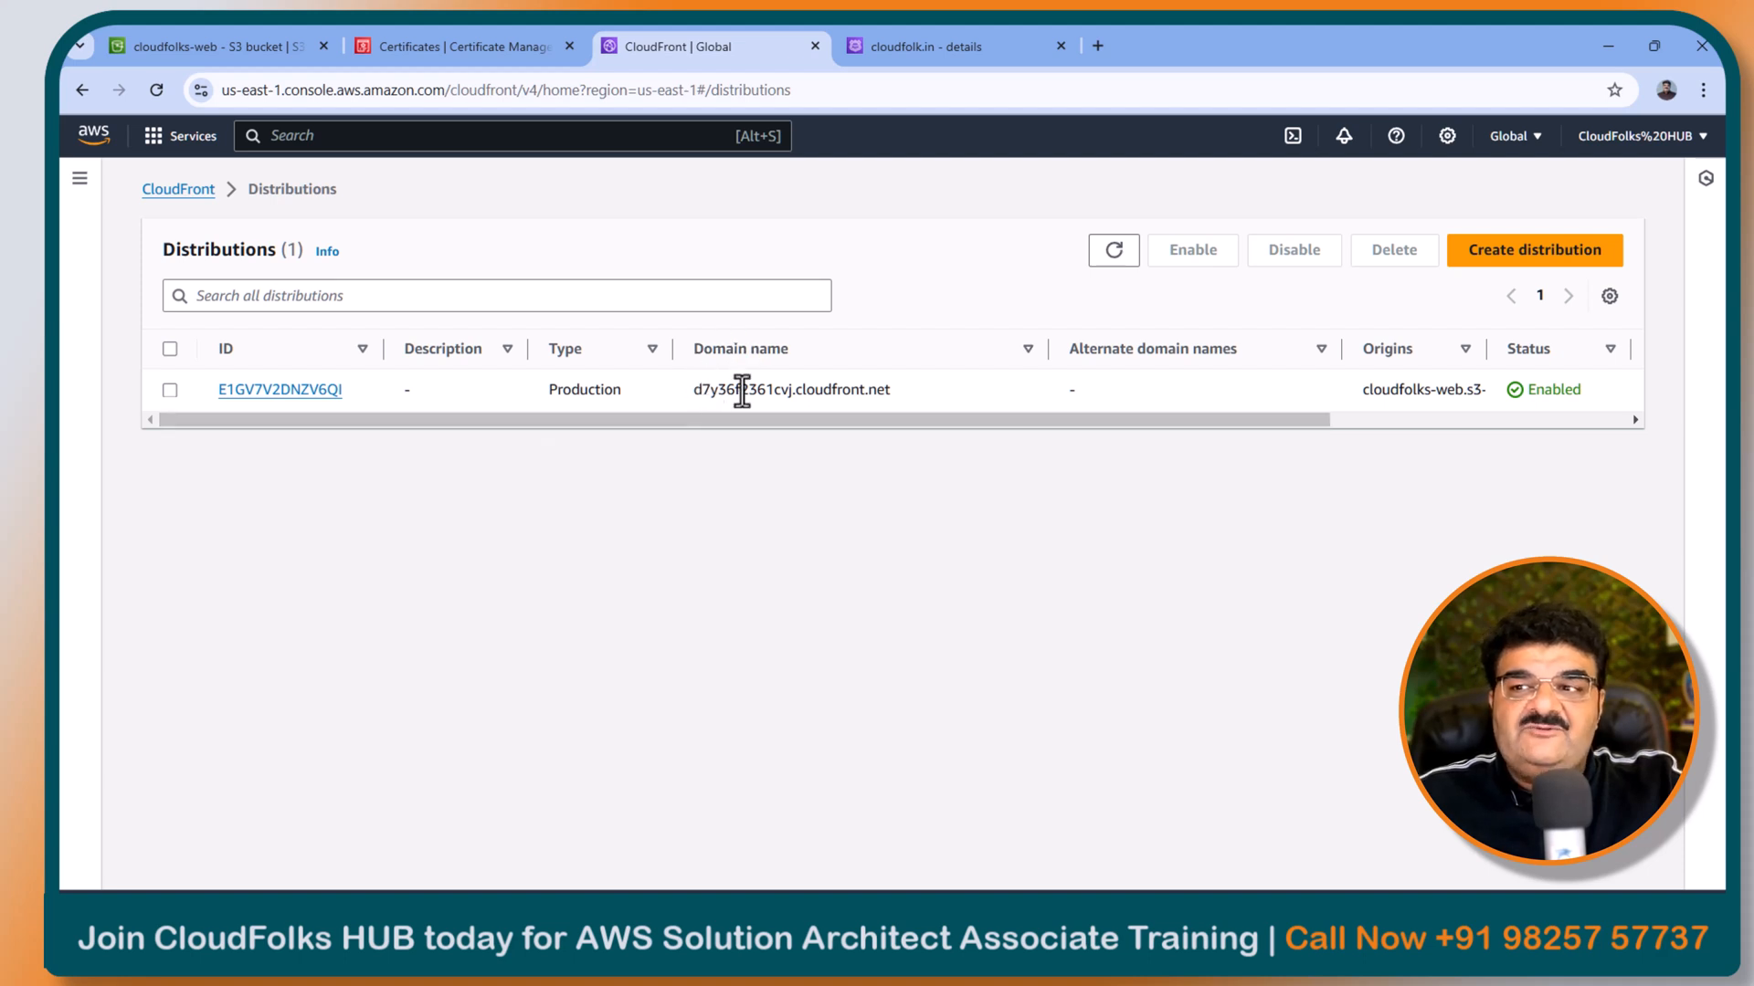
left_click_drag(729, 420, 1083, 420)
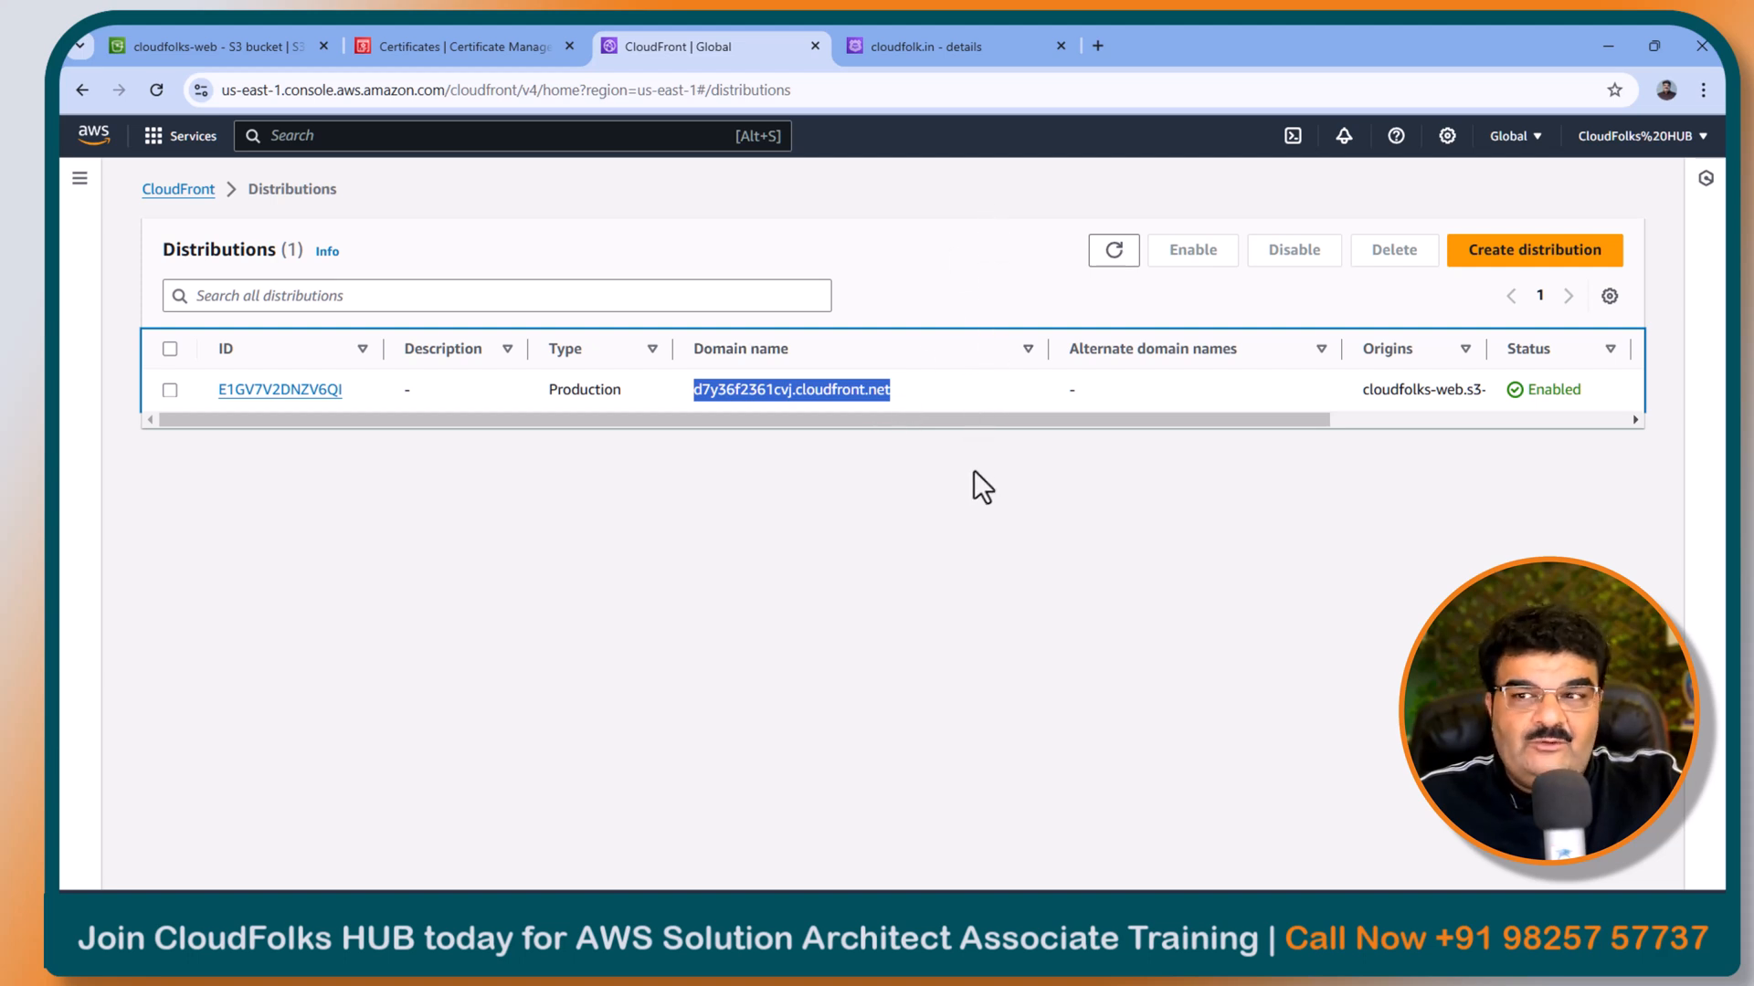
left_click_drag(979, 423, 1295, 425)
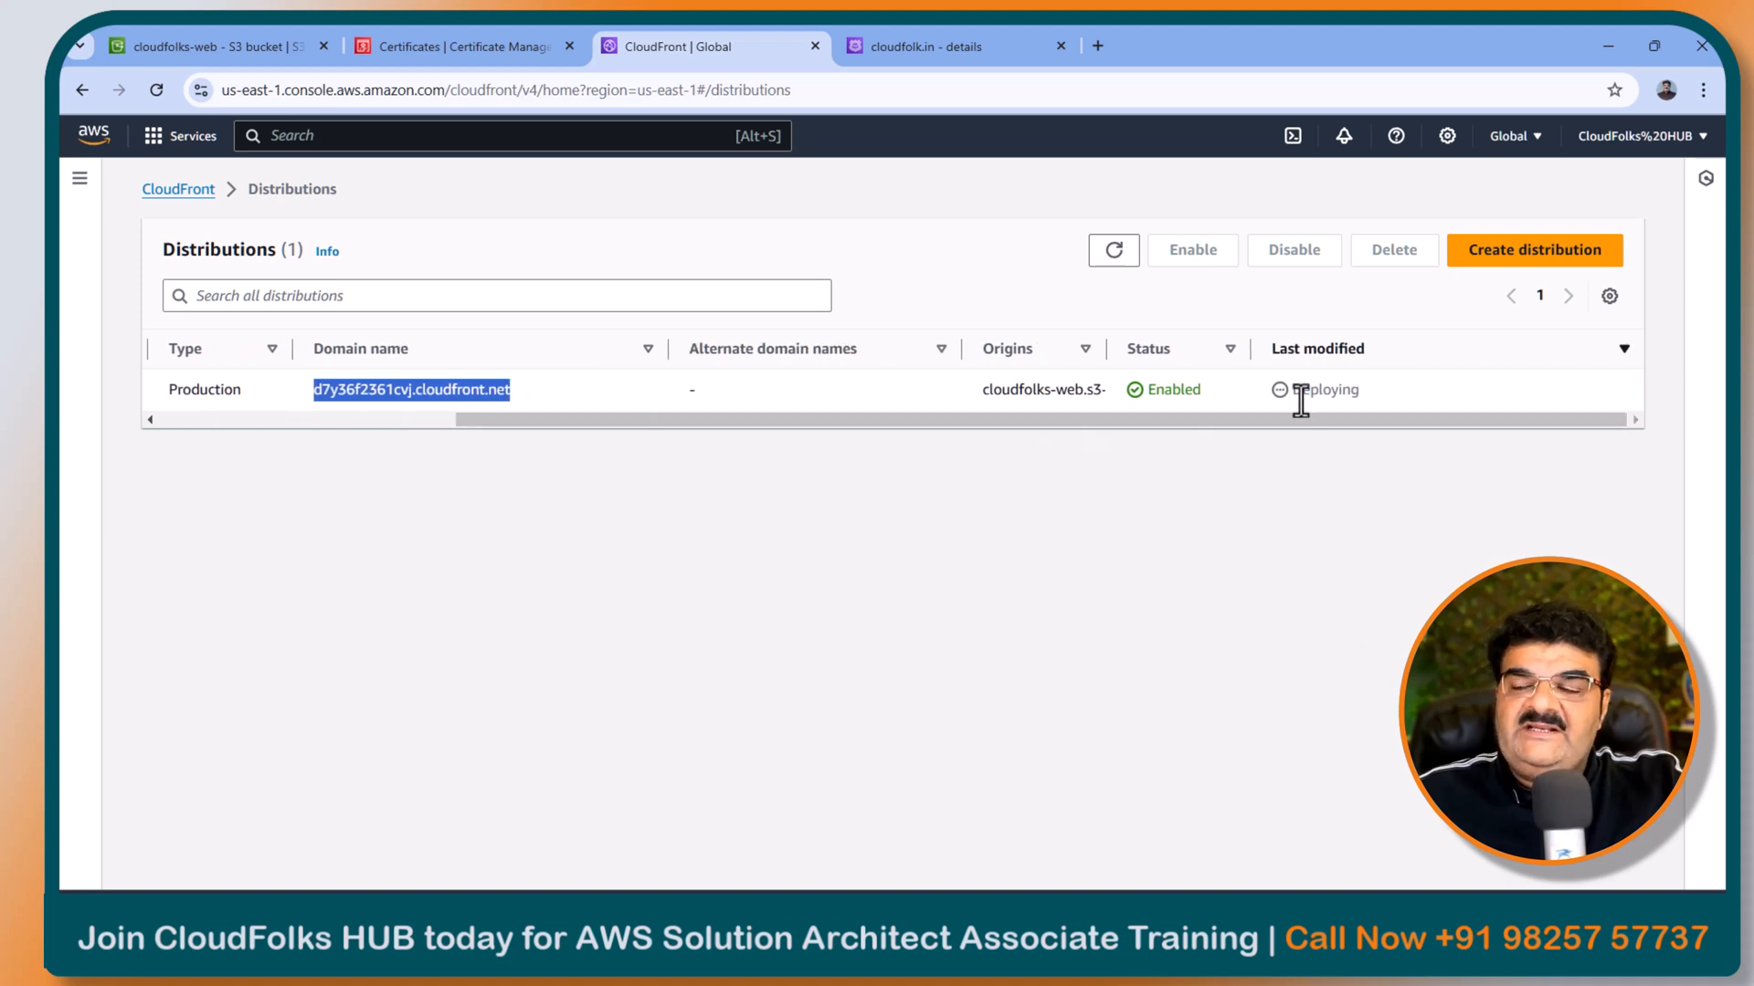
Step: Load d7y36f2361cvj.cloudfront.net in a new incognito window to test the distribution
left_click(1701, 92)
left_click(1487, 192)
key("ctrl+v")
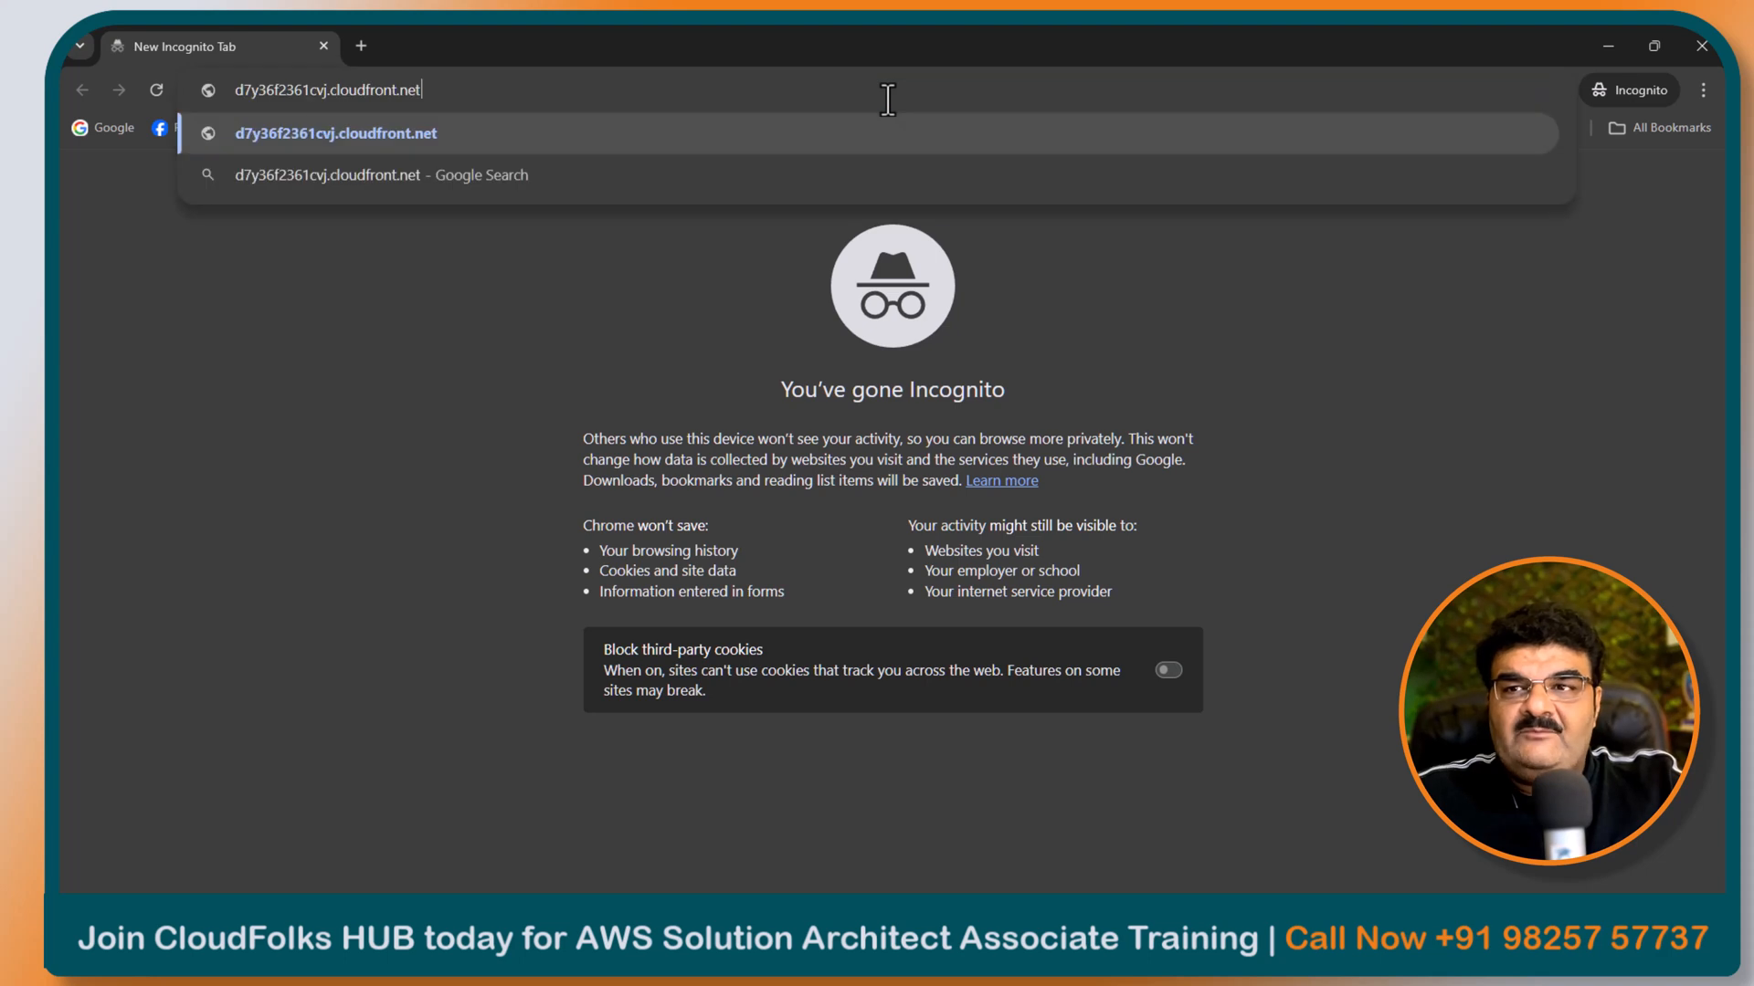
key("Return")
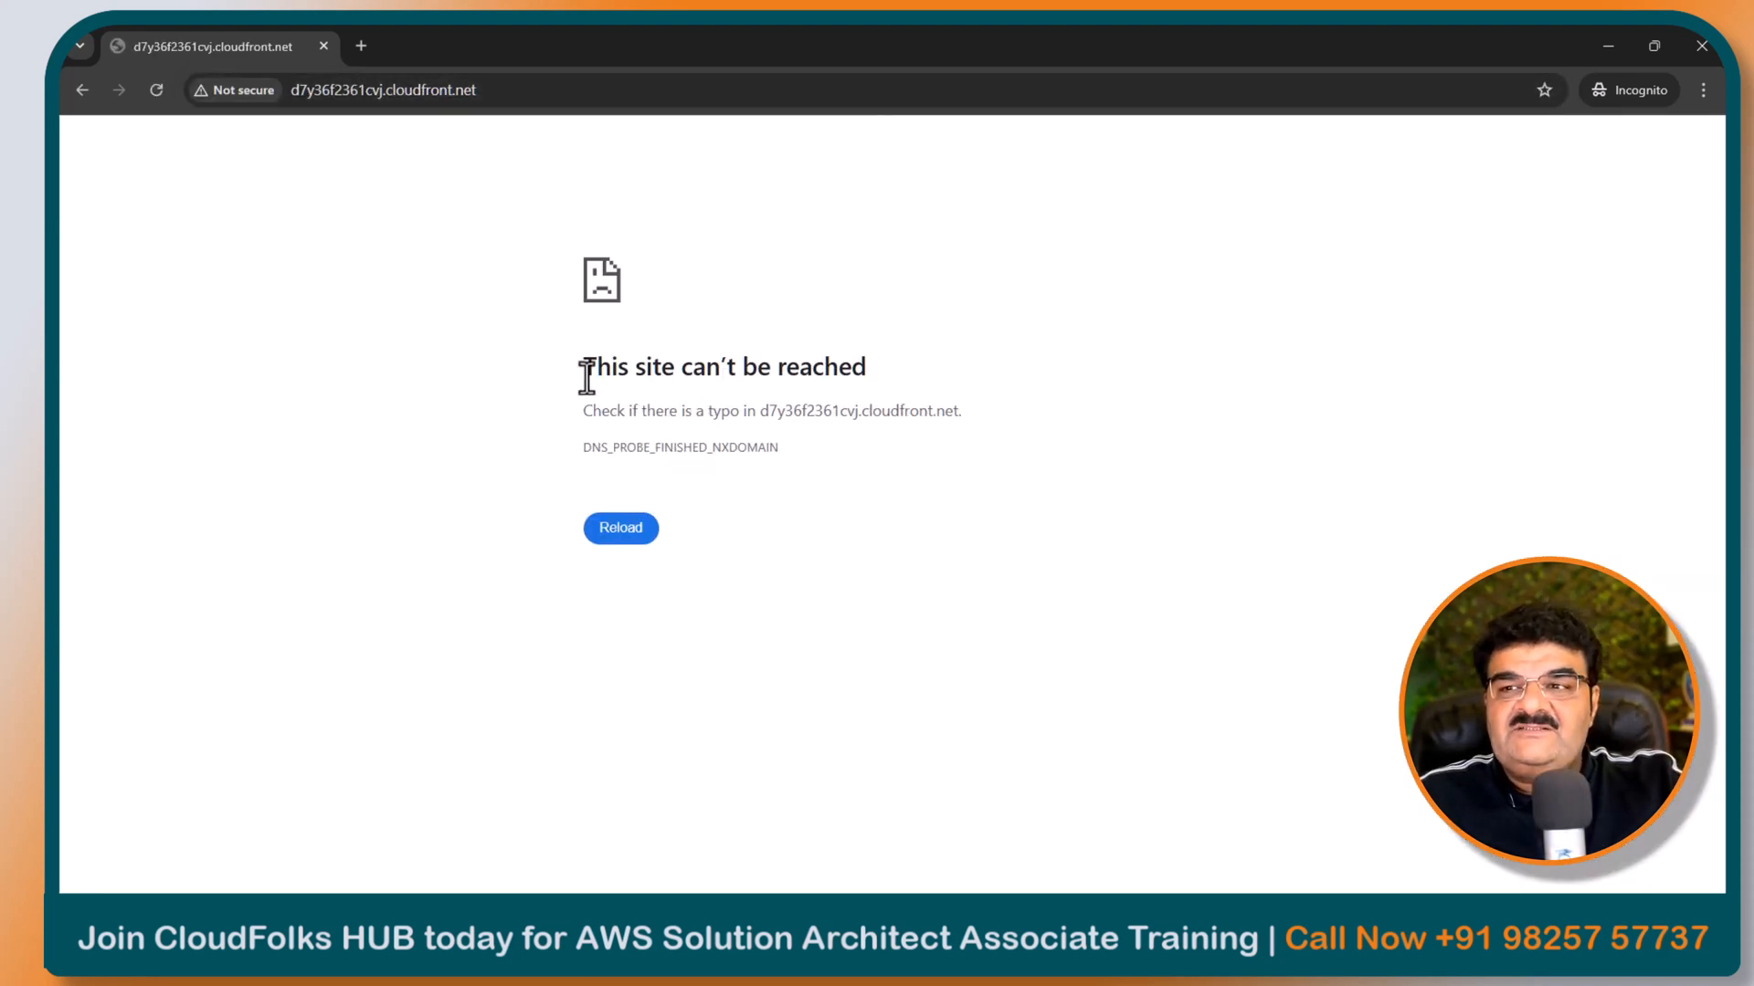
left_click_drag(582, 369, 878, 393)
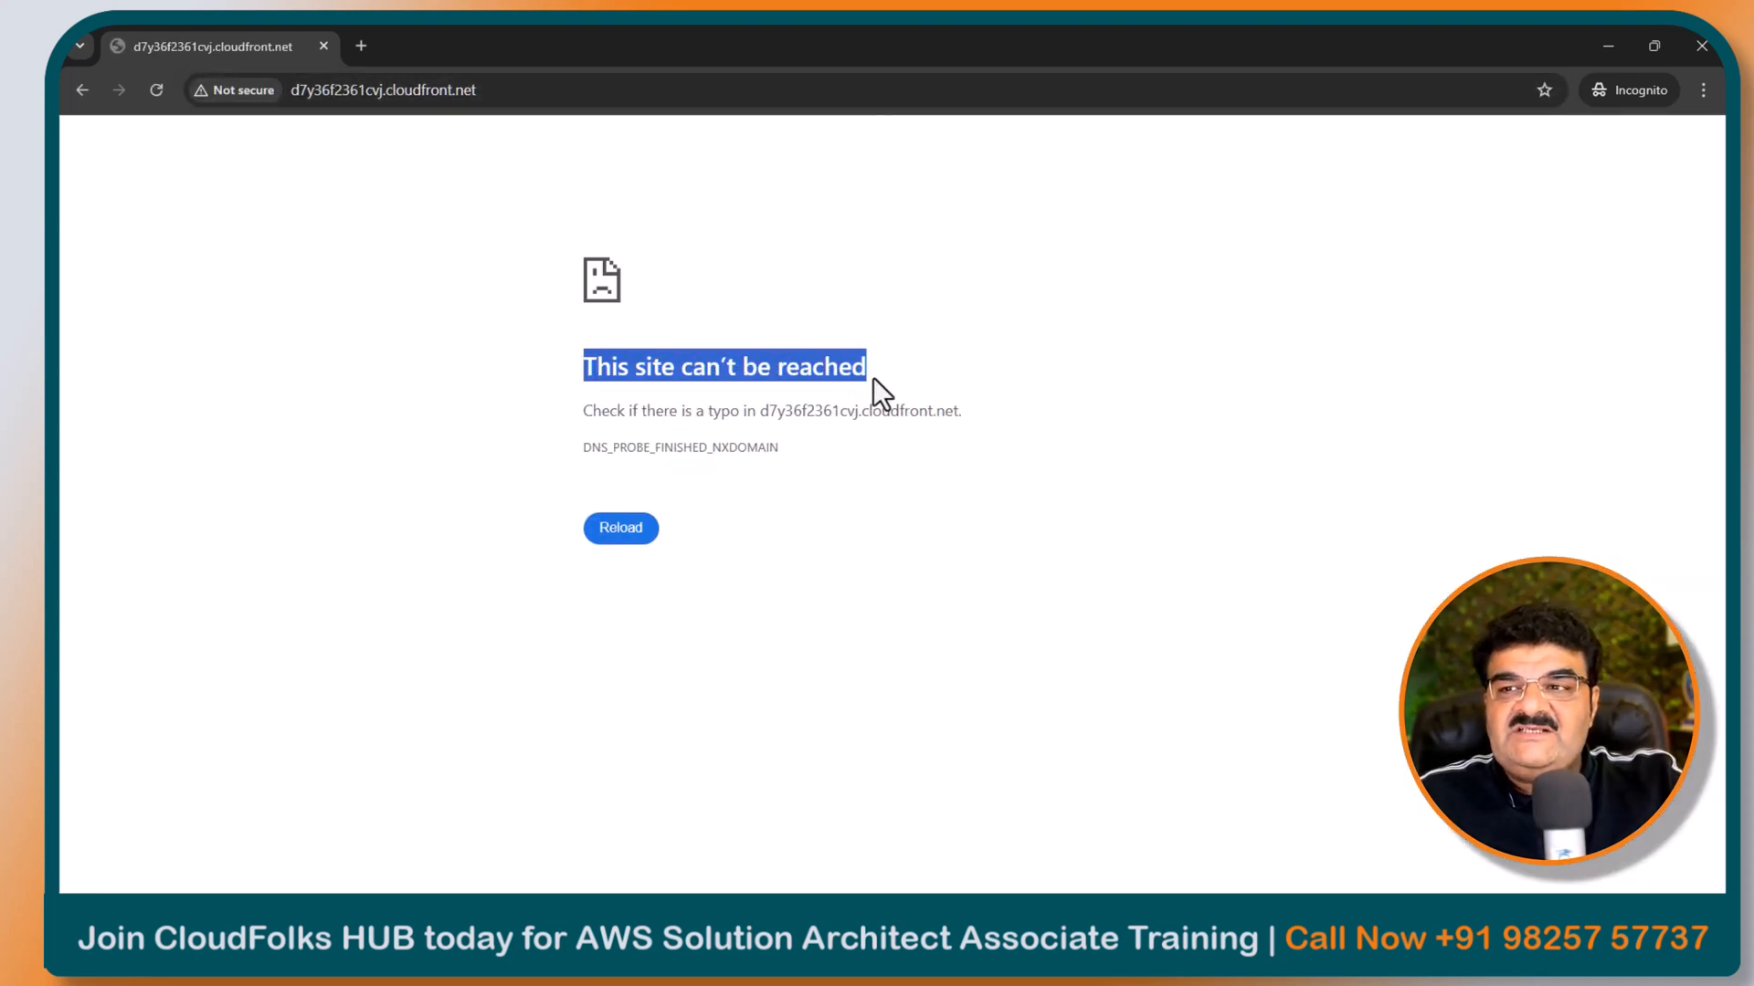
Step: Retry the CloudFront domain in an incognito window and check the site's connection security
left_click(323, 46)
left_click_drag(787, 423, 412, 420)
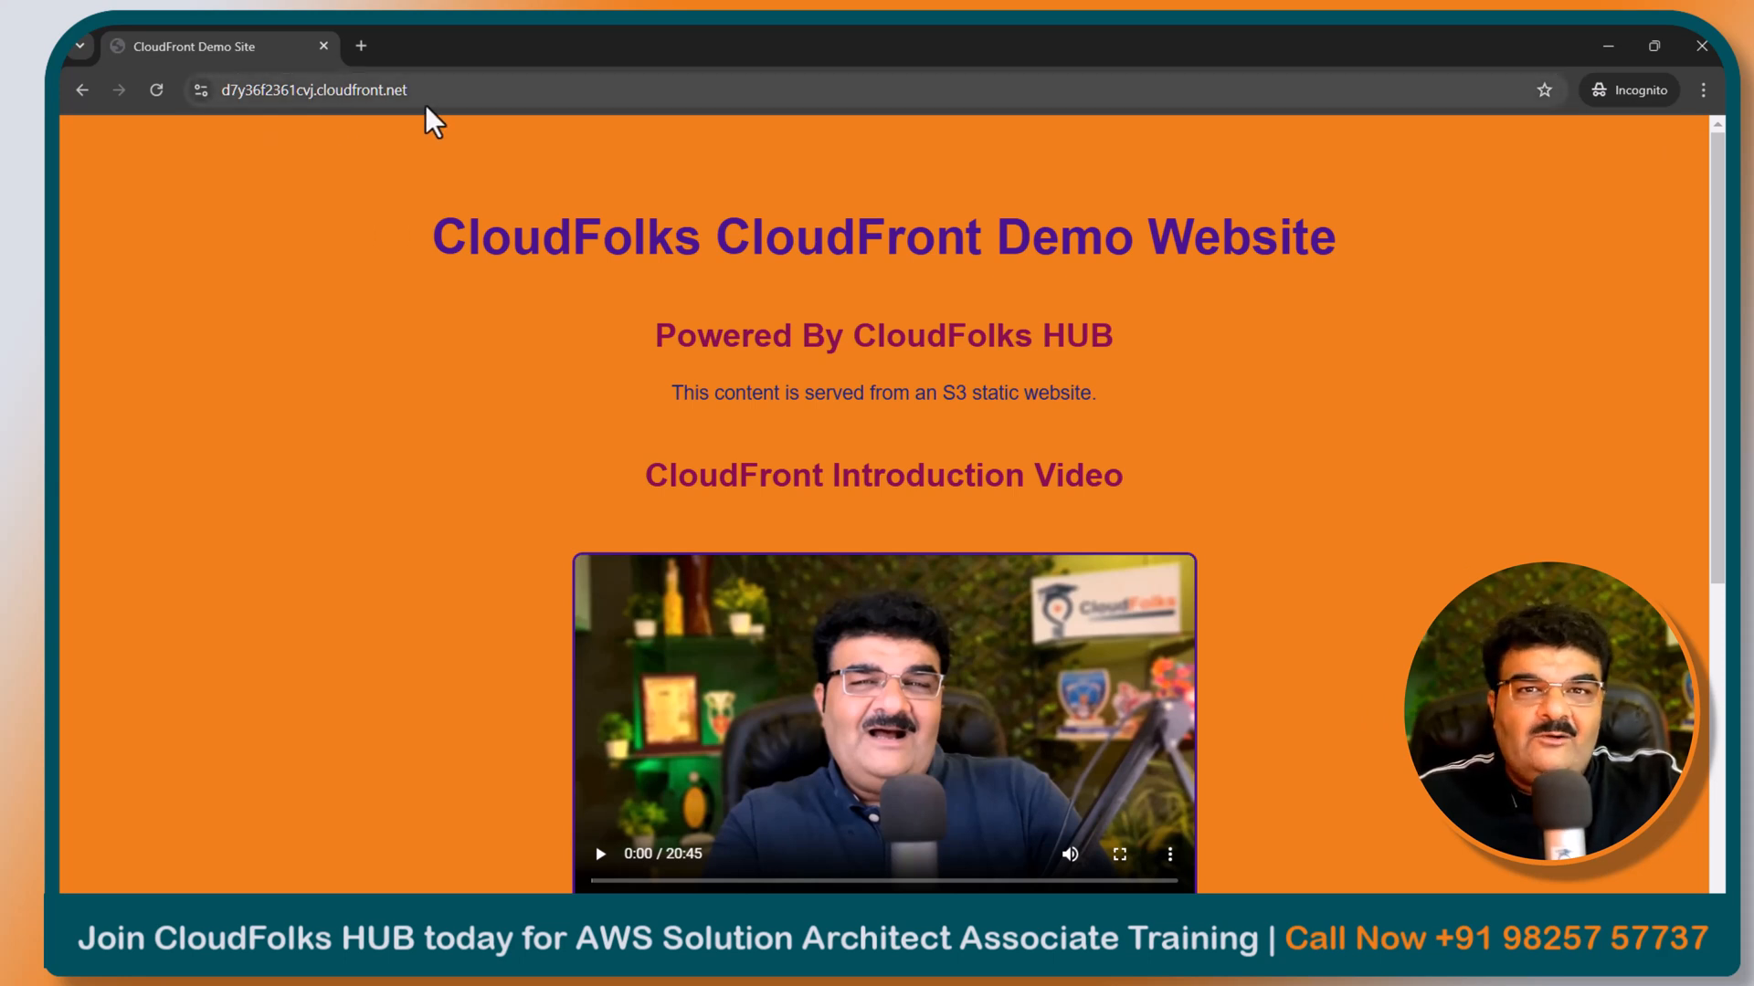
left_click(202, 91)
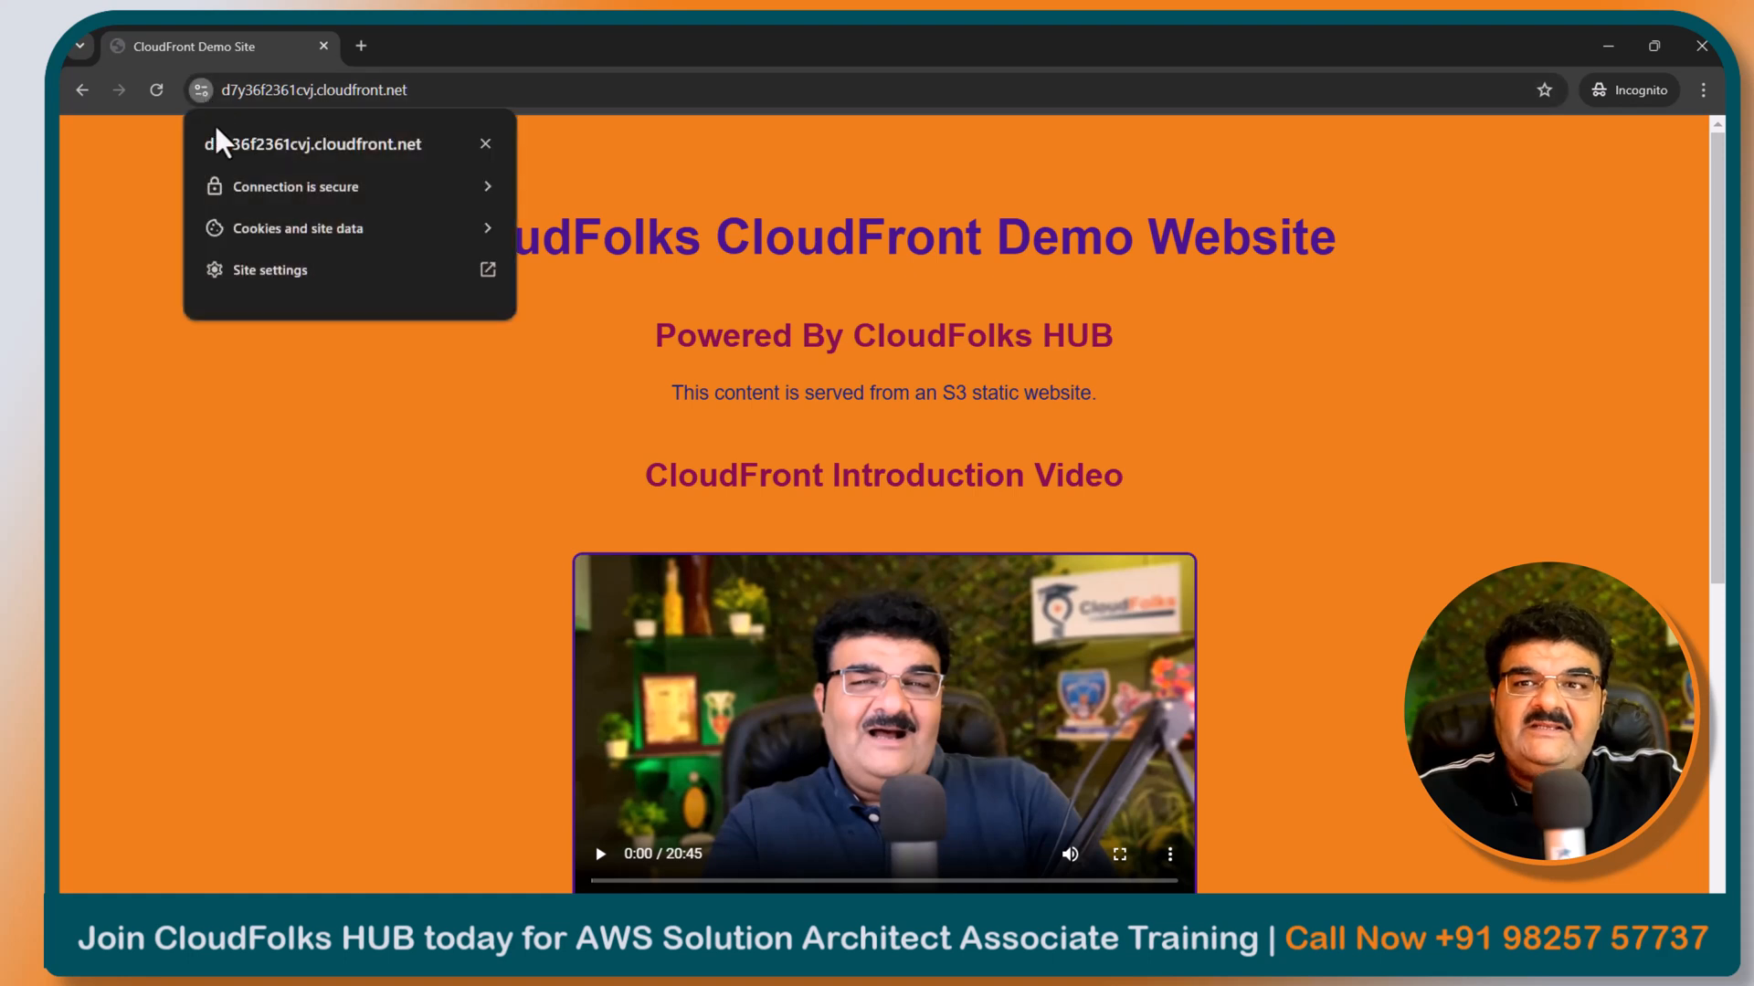
left_click(621, 53)
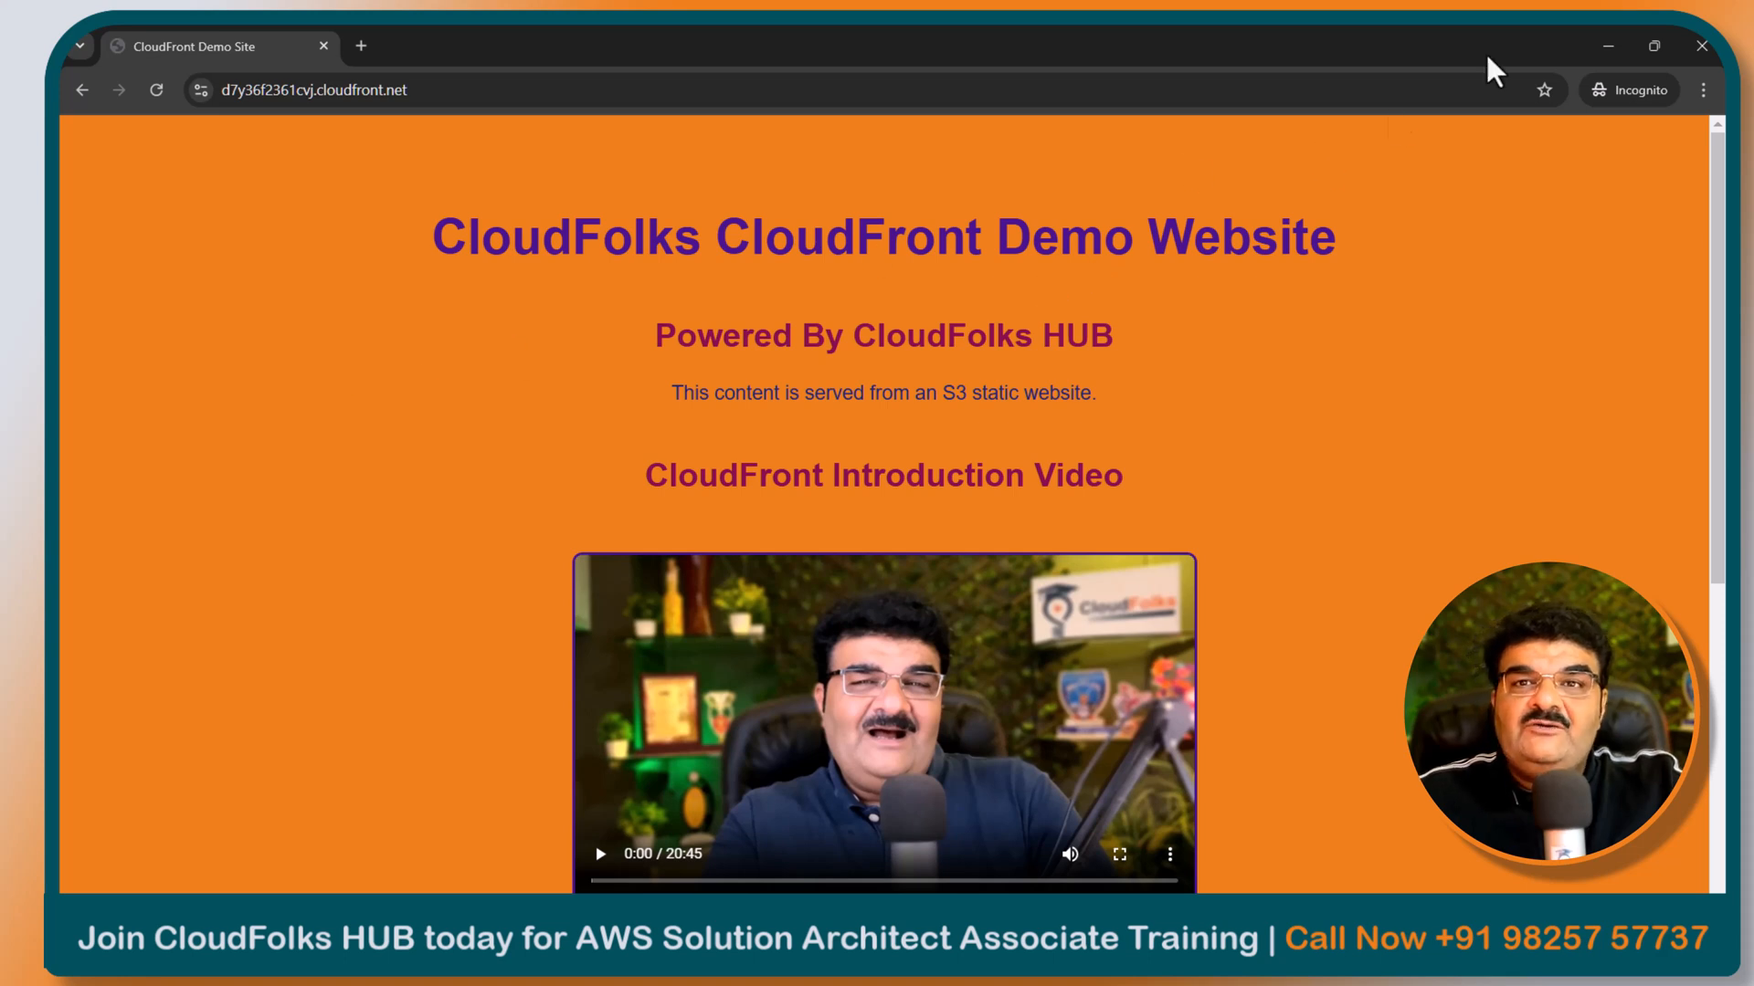
left_click(1605, 50)
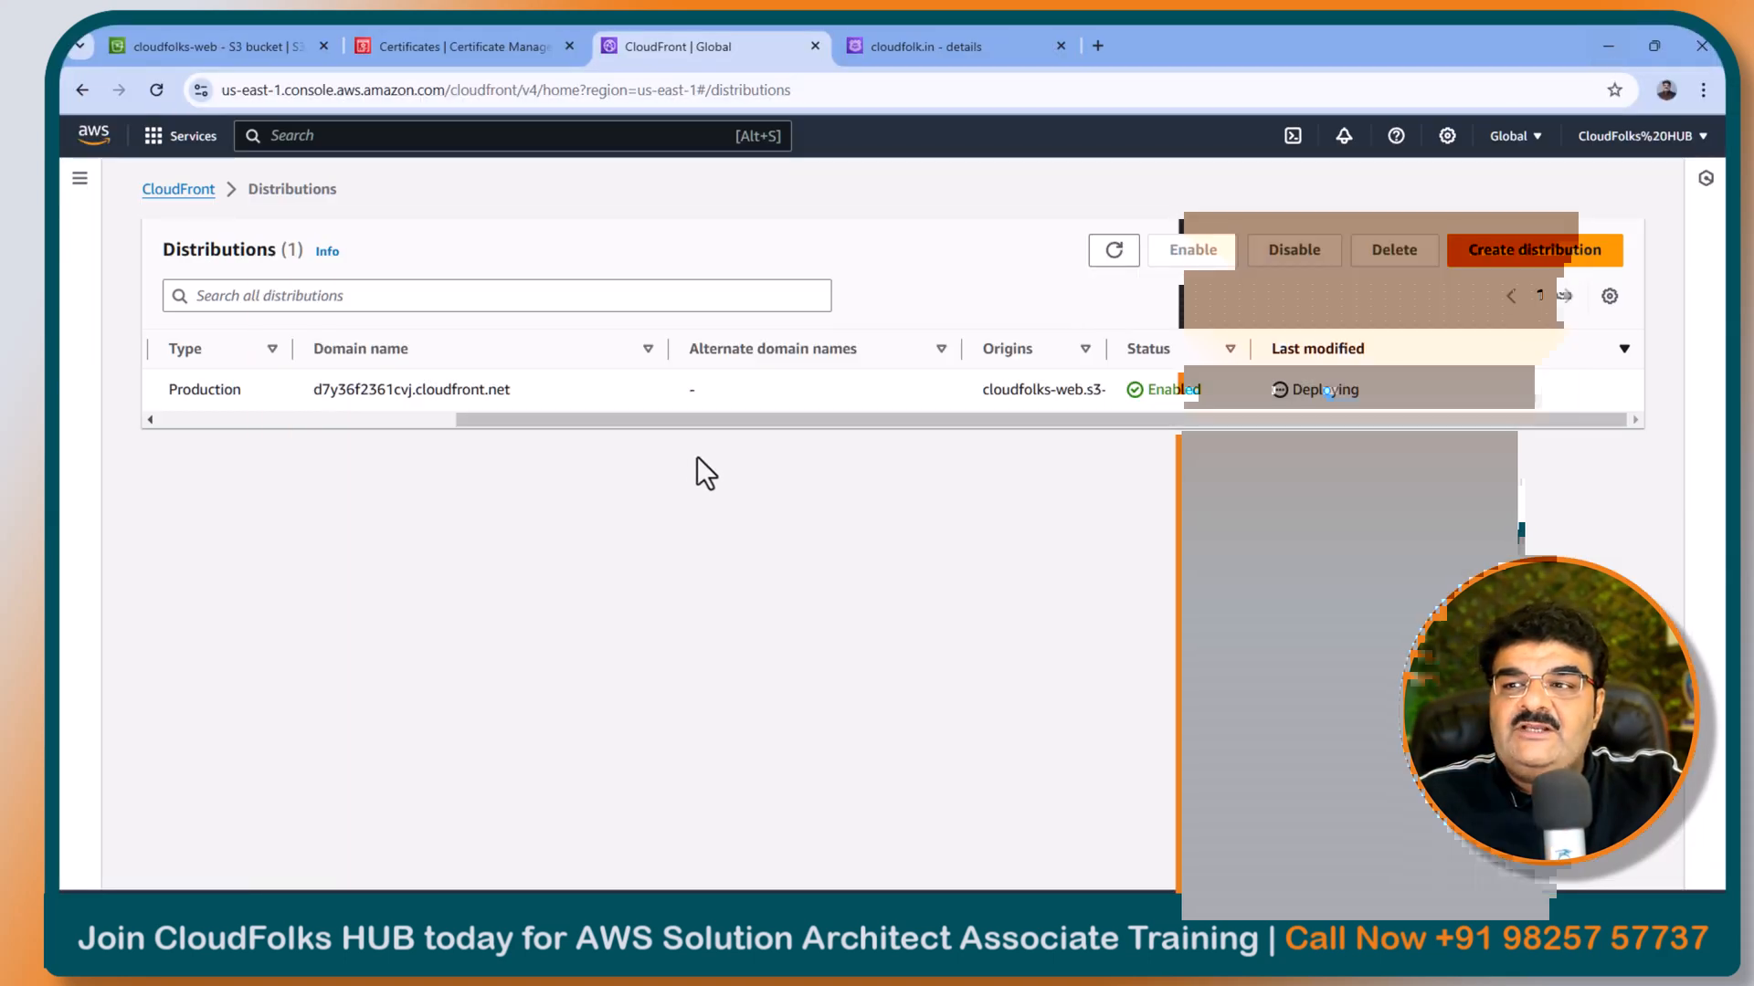
Step: Copy the distribution's domain name from the distributions list again
left_click_drag(612, 421, 557, 420)
left_click_drag(684, 391, 899, 391)
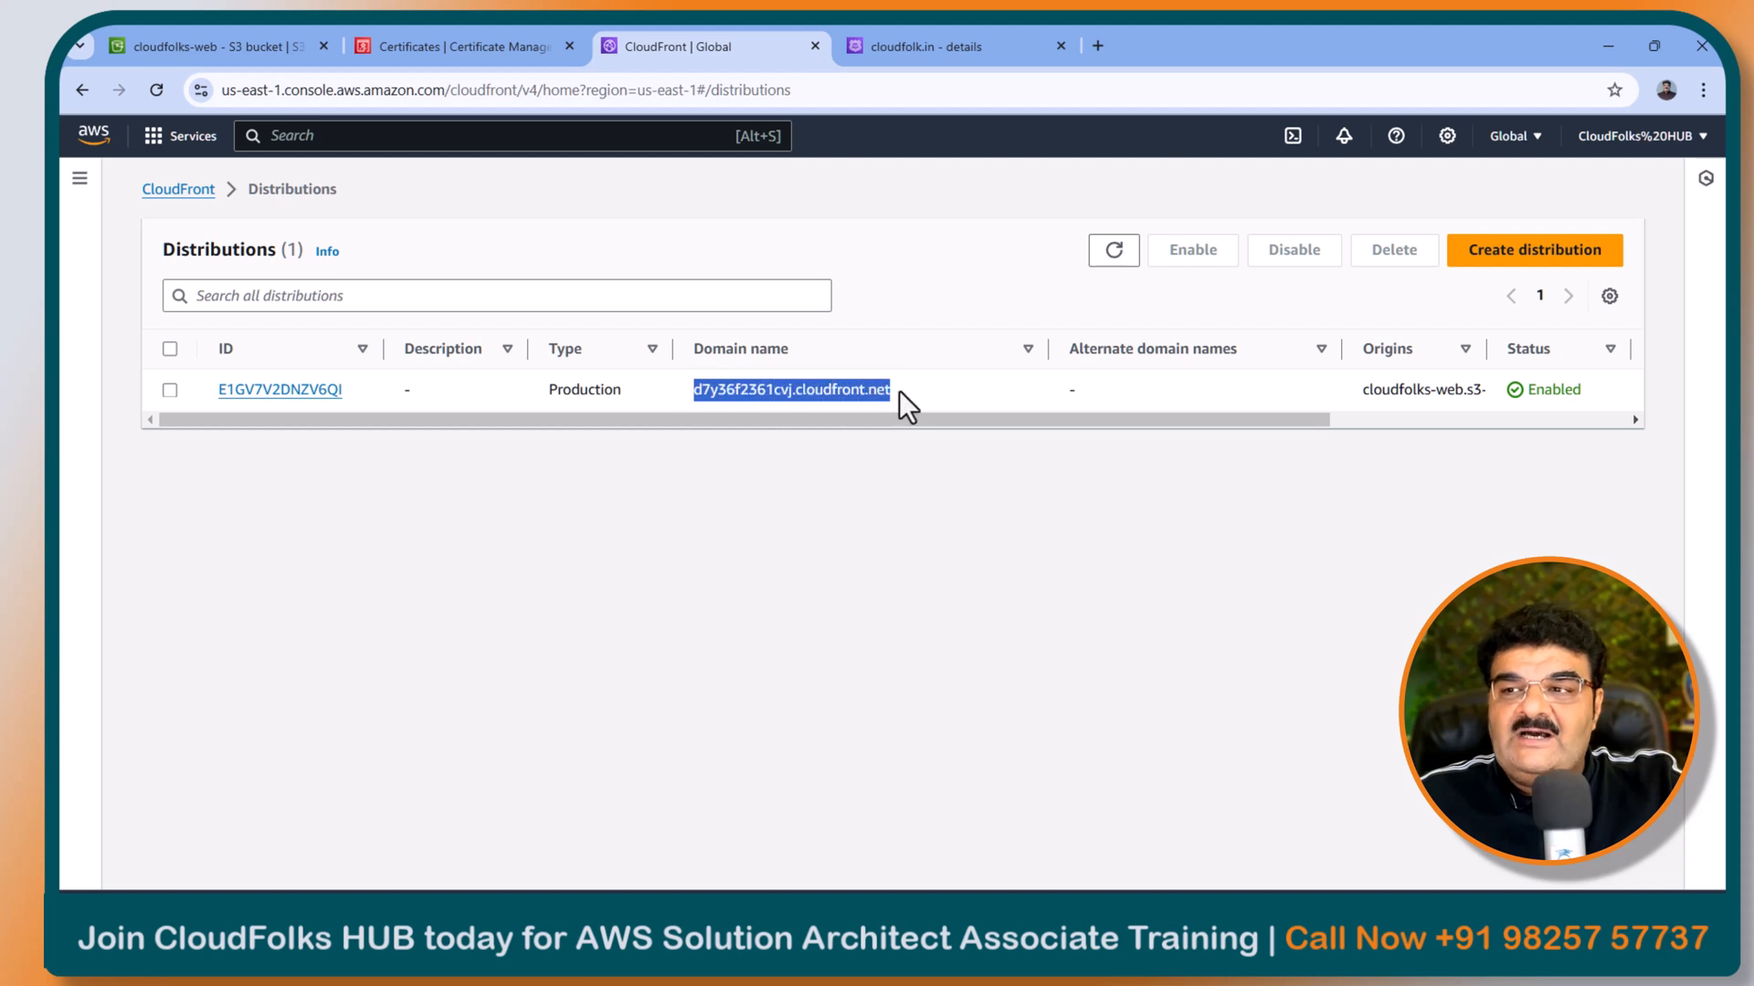
right_click(820, 394)
left_click(855, 412)
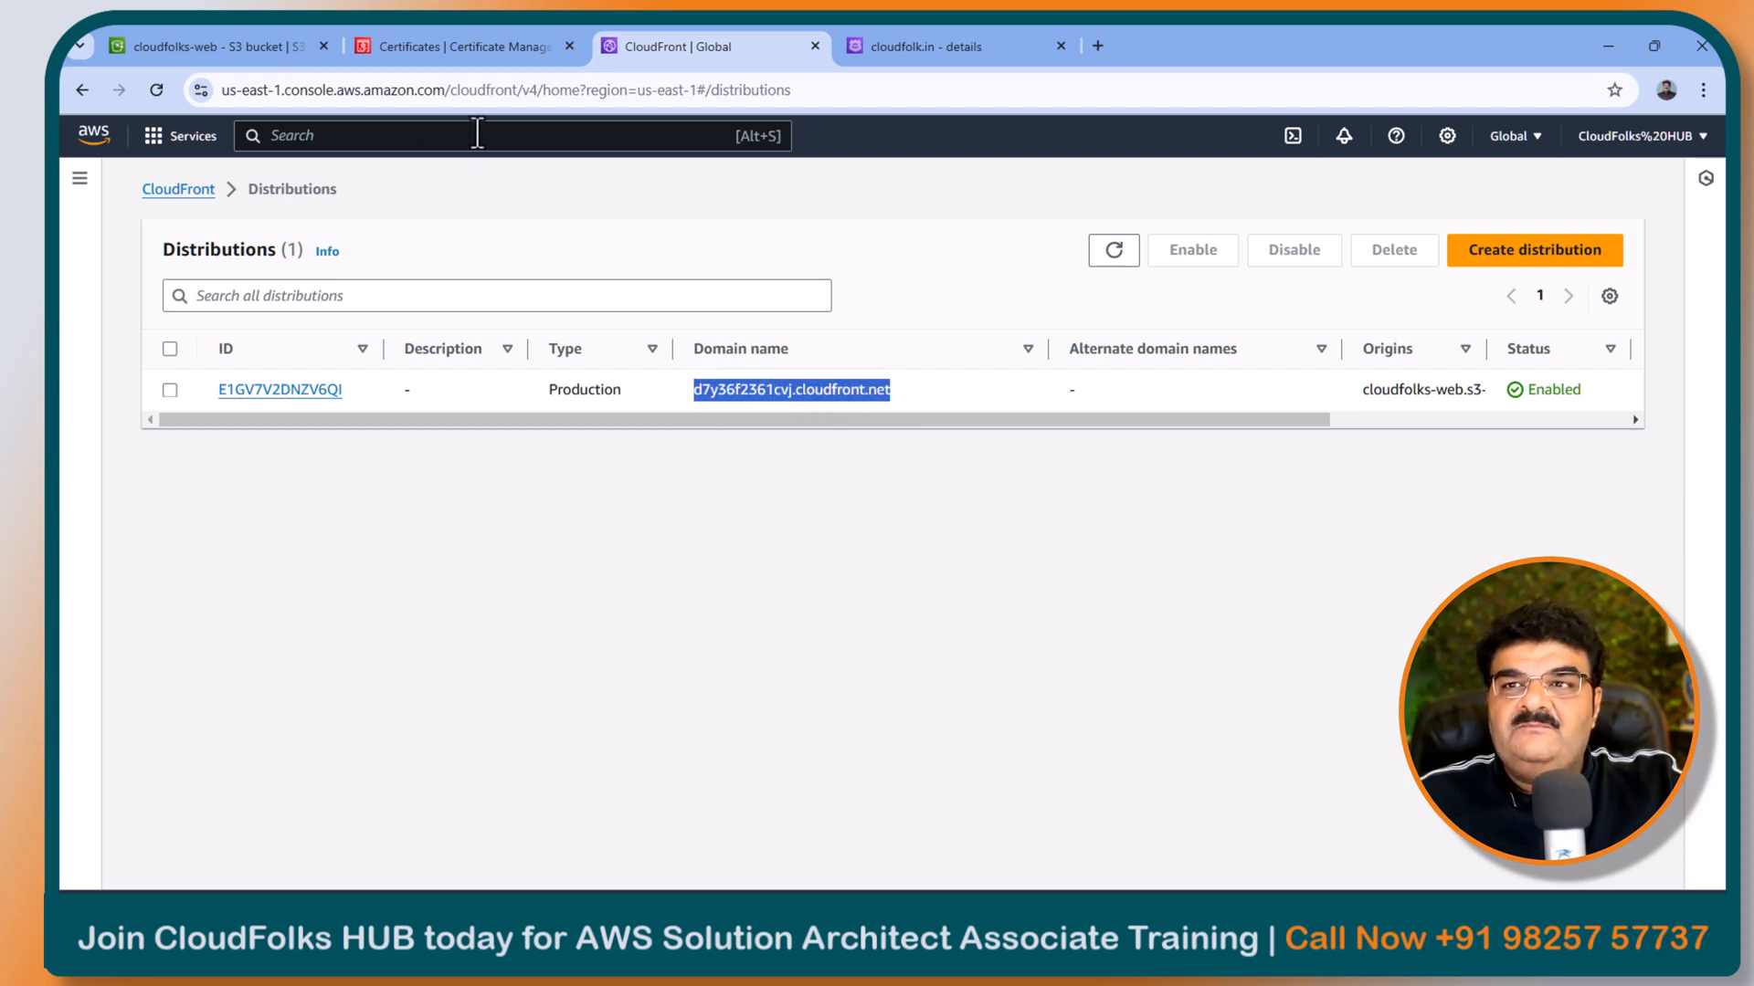
Step: Start a new A record named myweb in the cloudfolk.in hosted zone, set as an alias to a CloudFront distribution
left_click(900, 45)
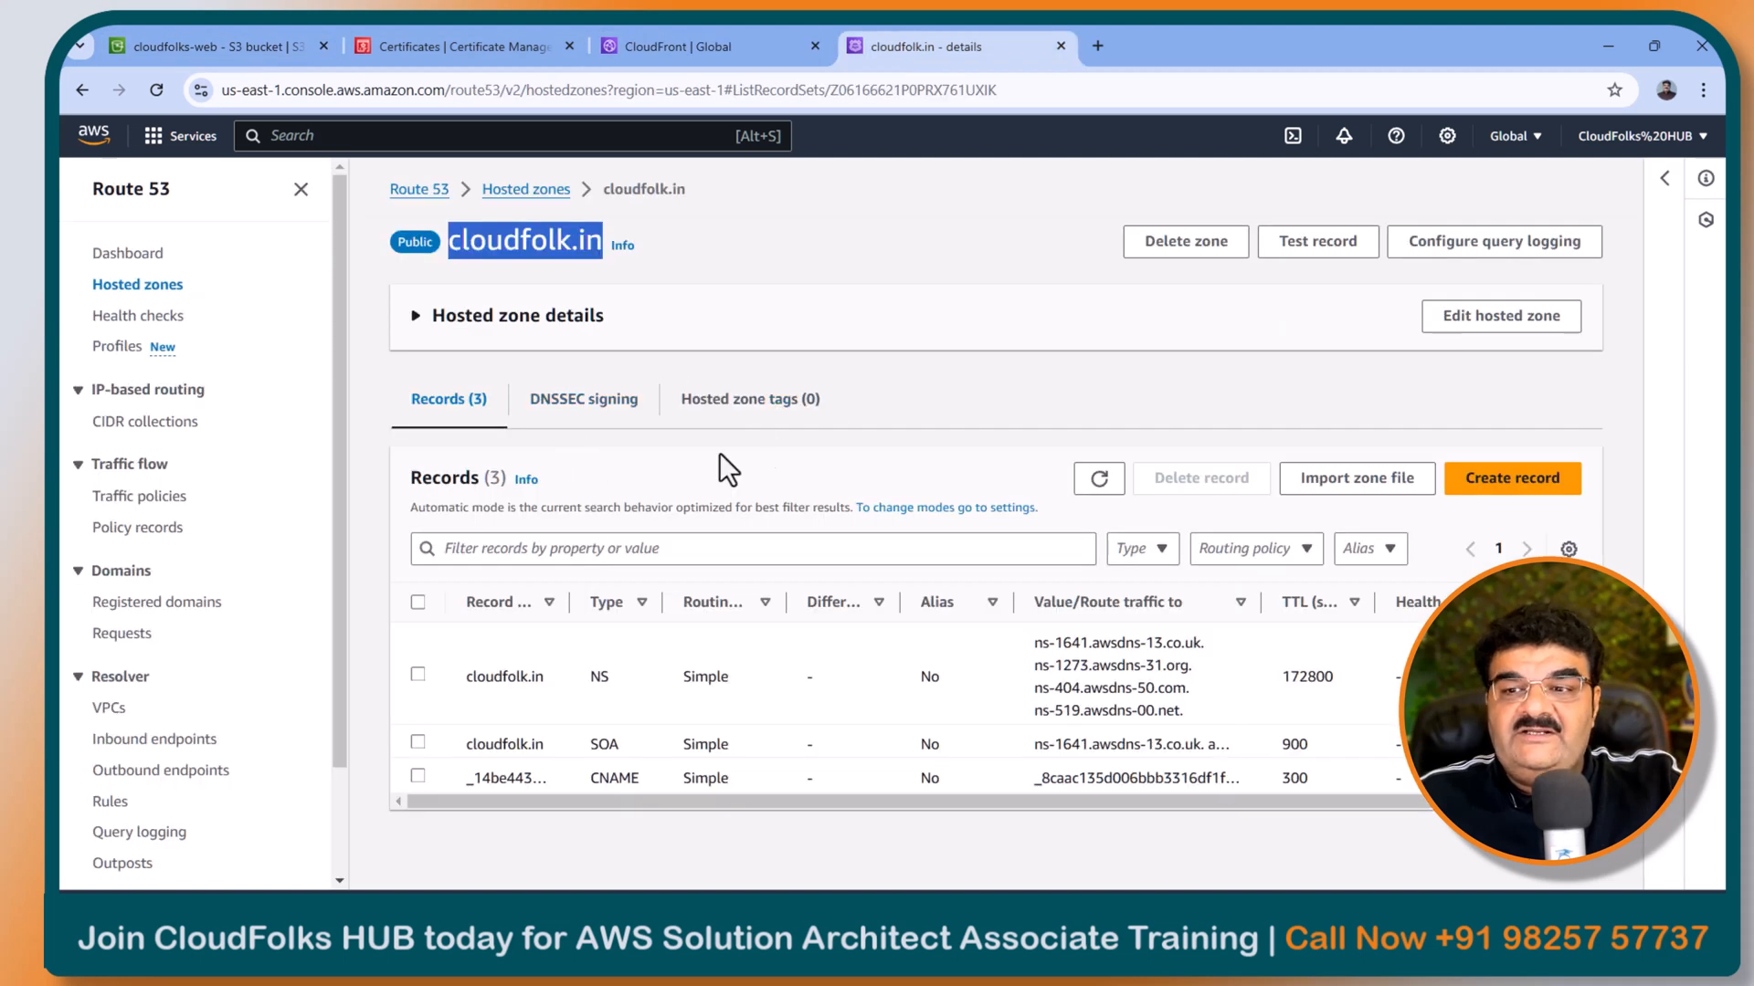
left_click(1517, 480)
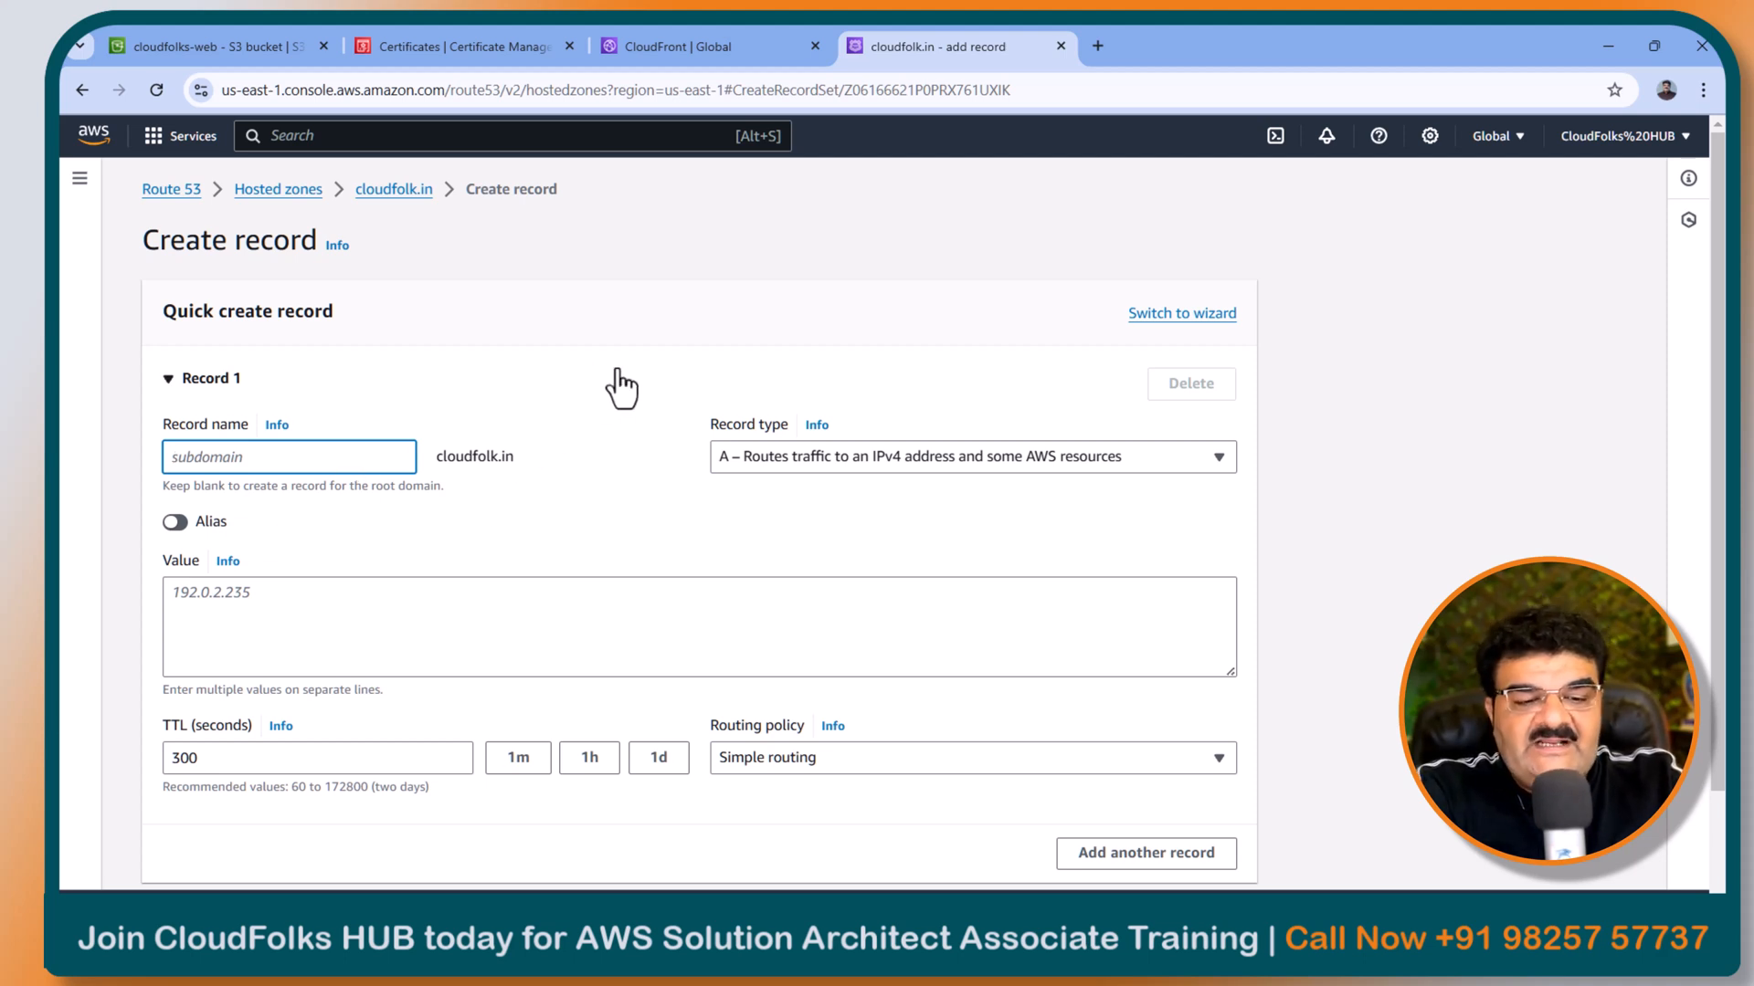
type("myweb")
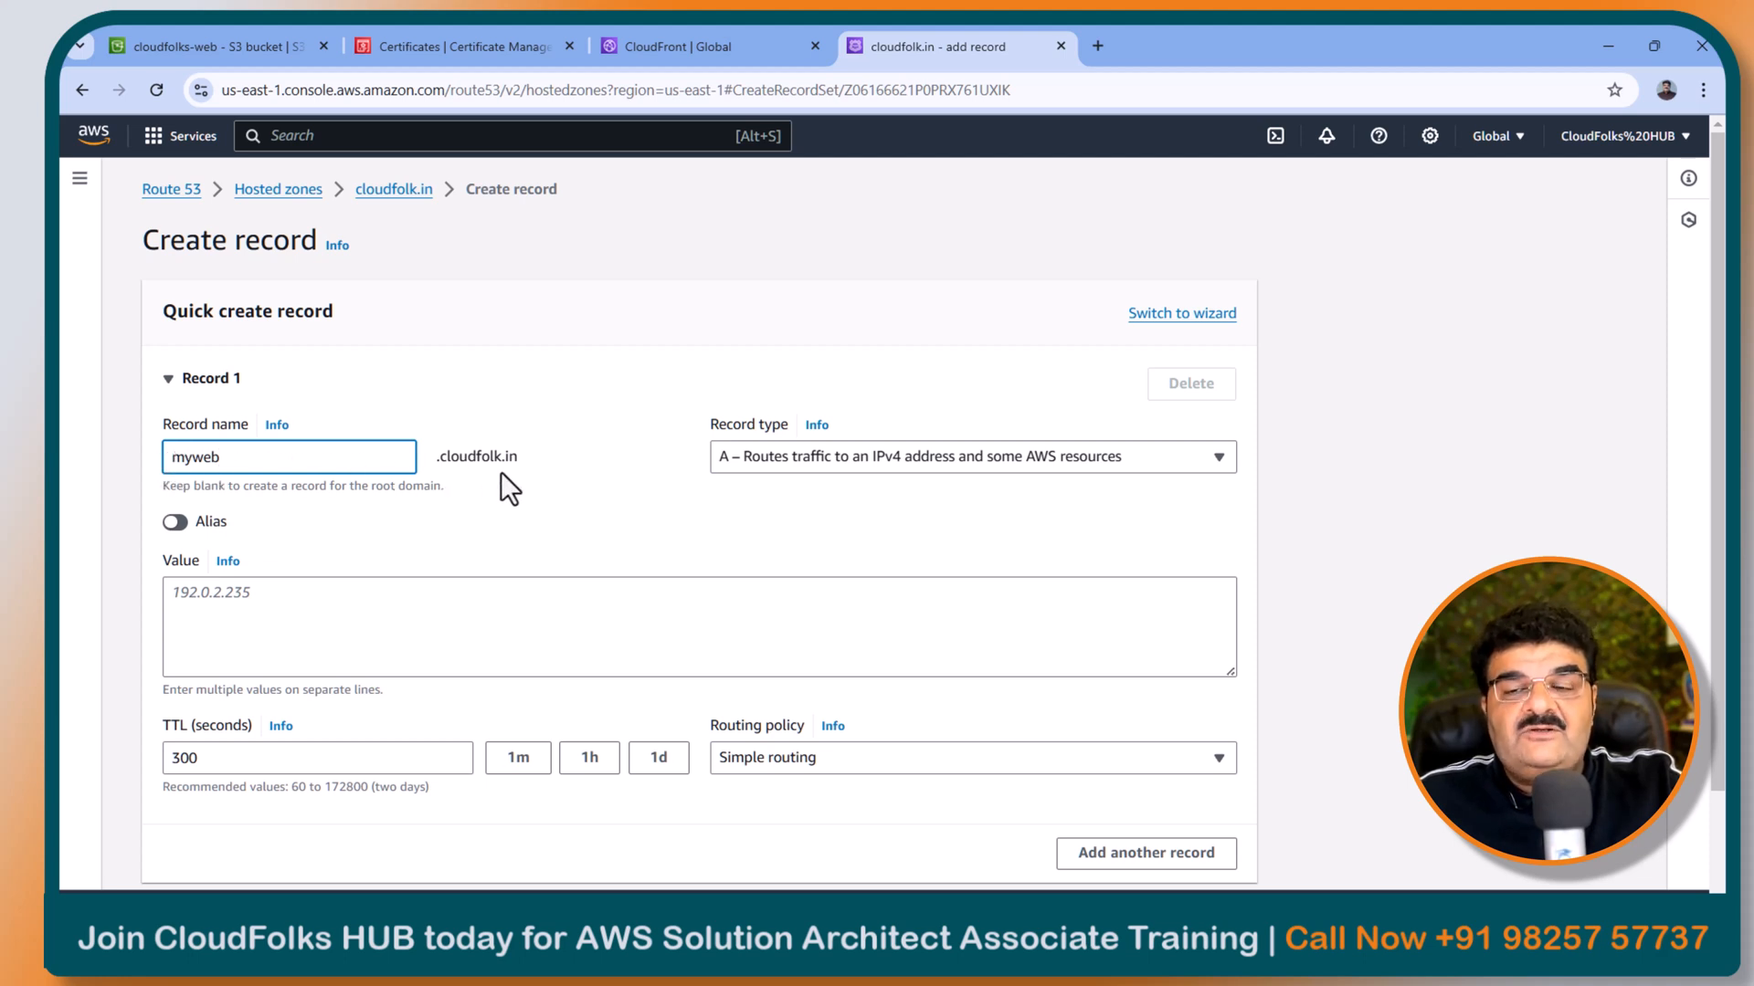
left_click(183, 524)
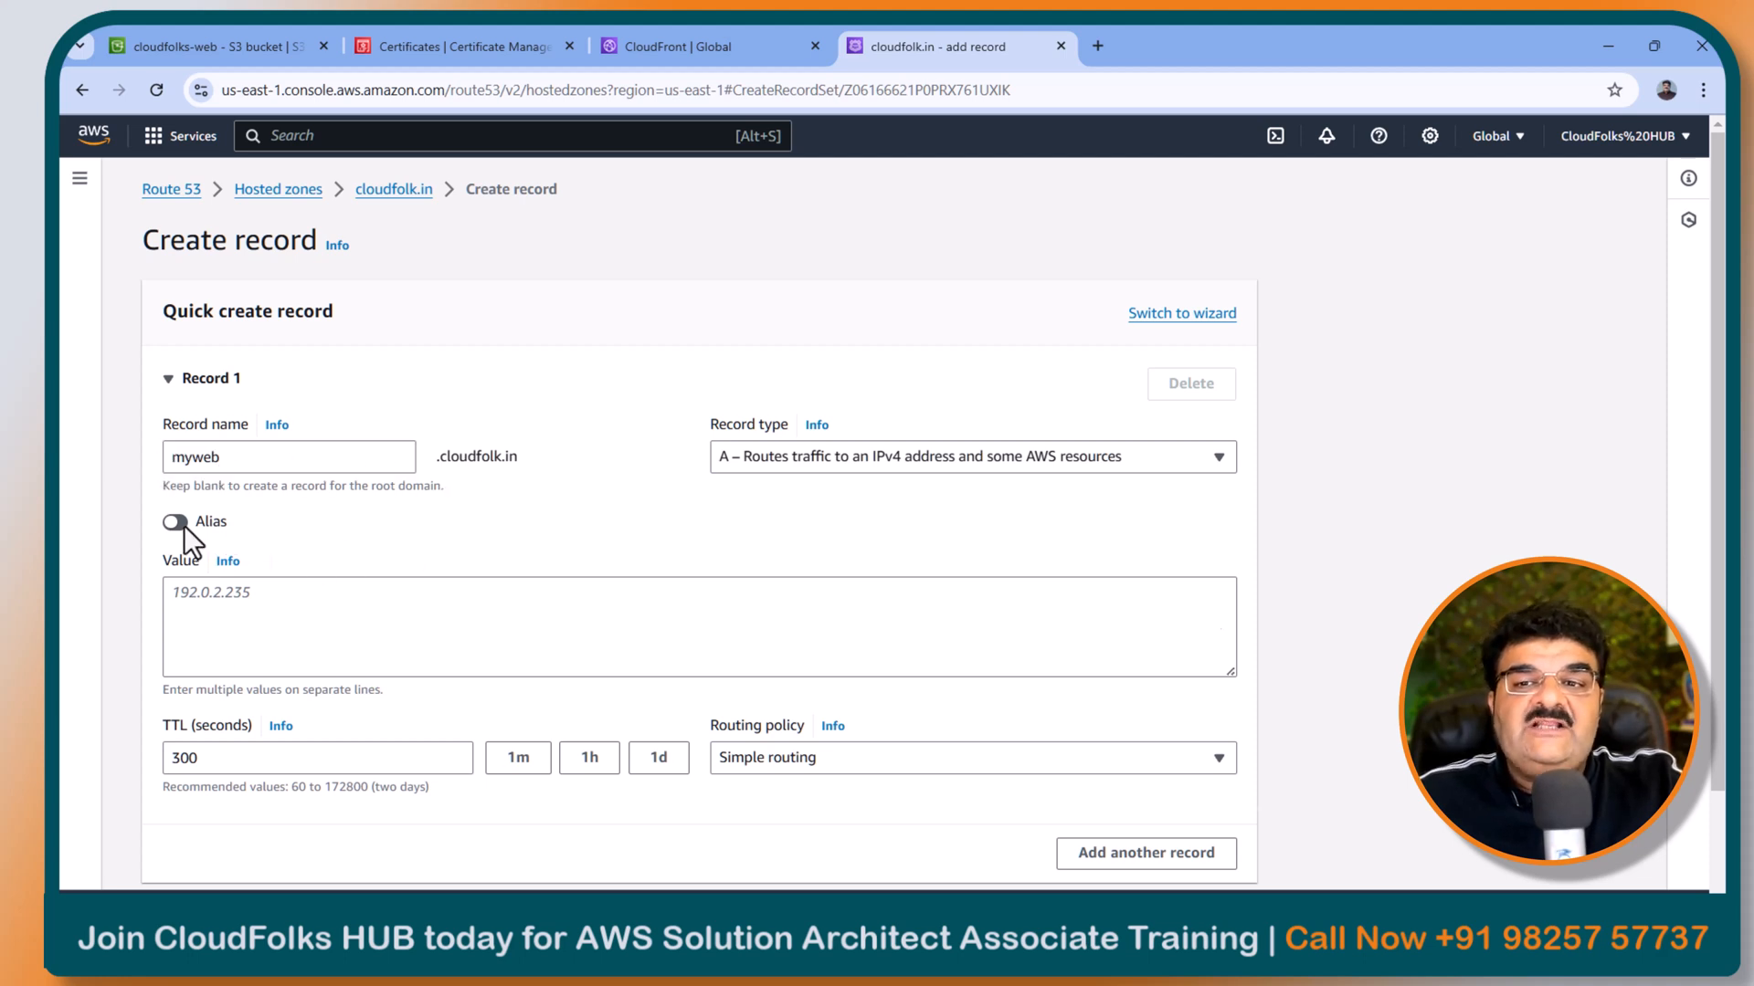
left_click(418, 593)
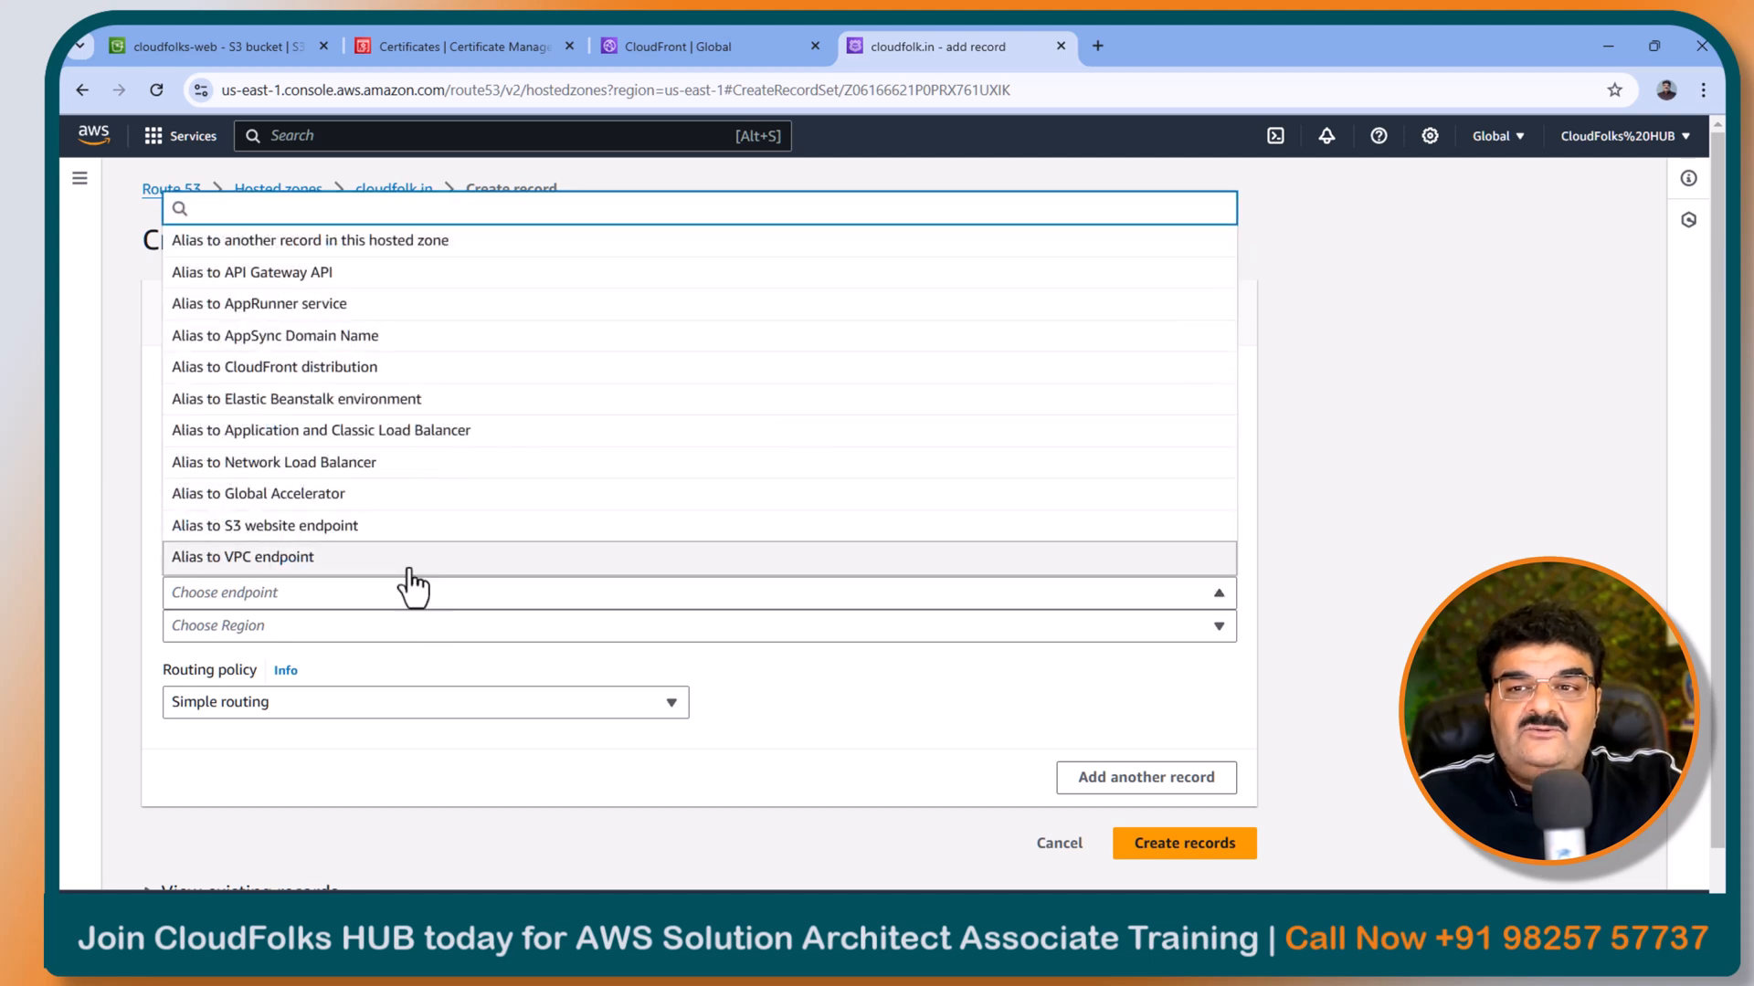
left_click(212, 369)
left_click(384, 678)
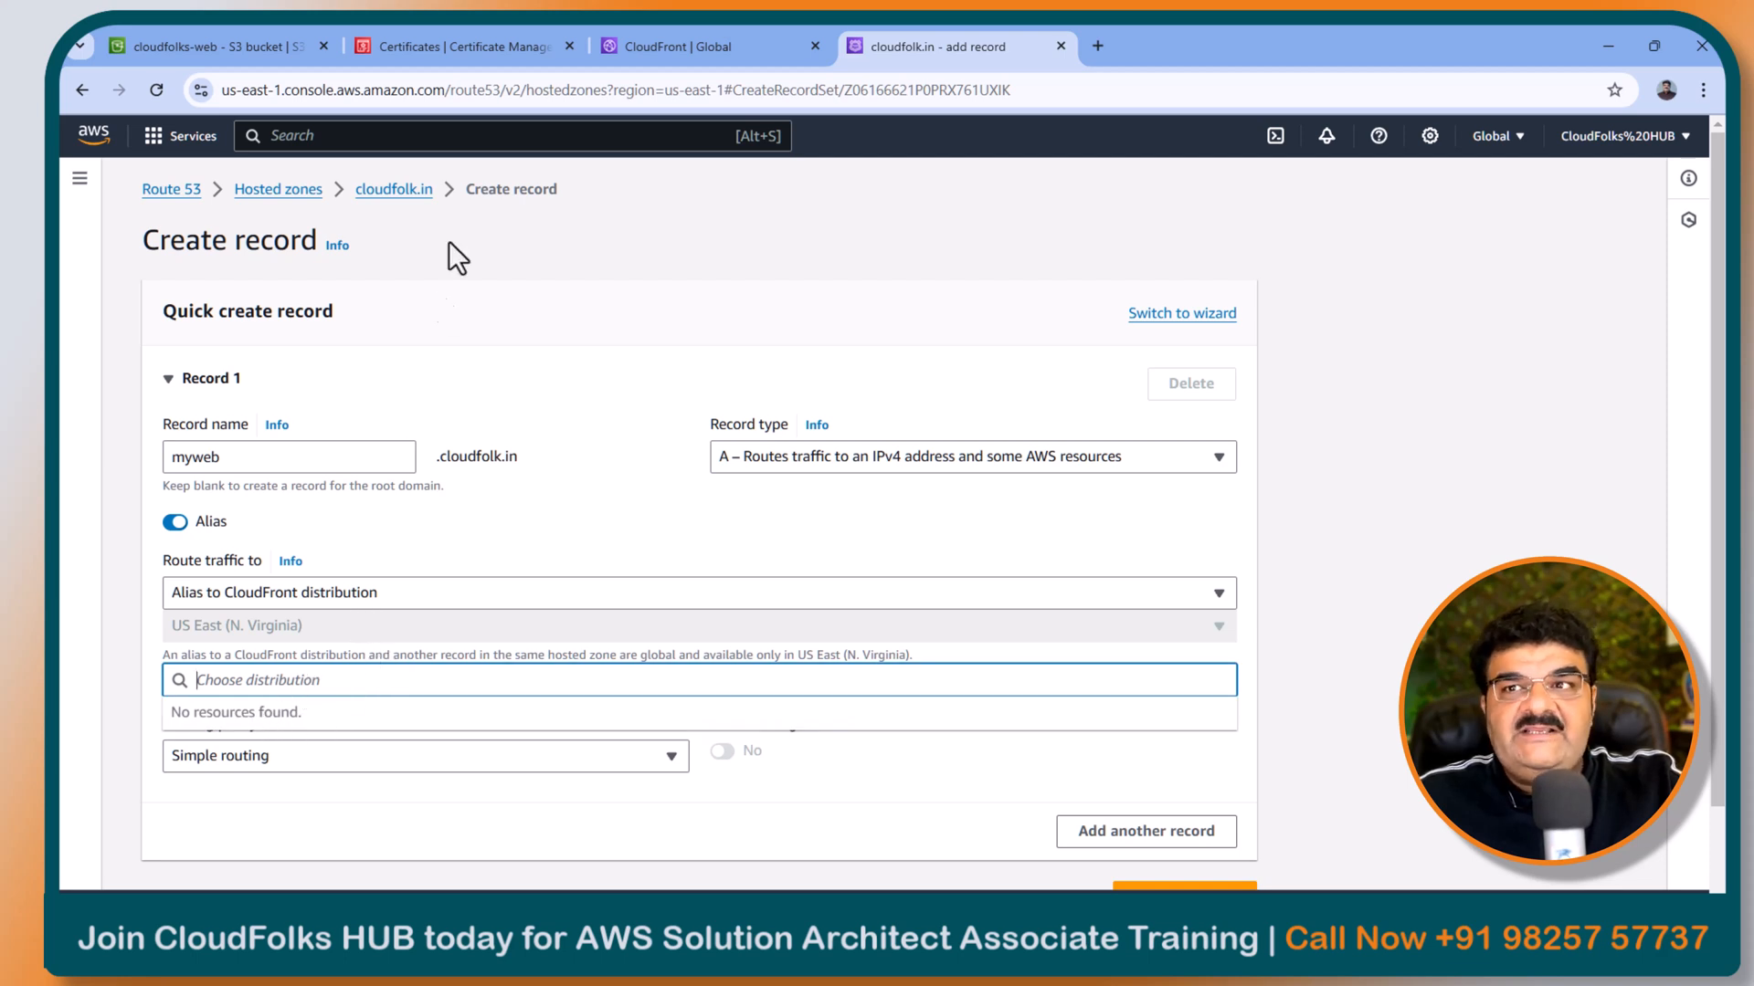
Step: Copy the distribution's domain name d7y36f2361cvj.cloudfront.net, enter it as the alias target and create the record
left_click(666, 47)
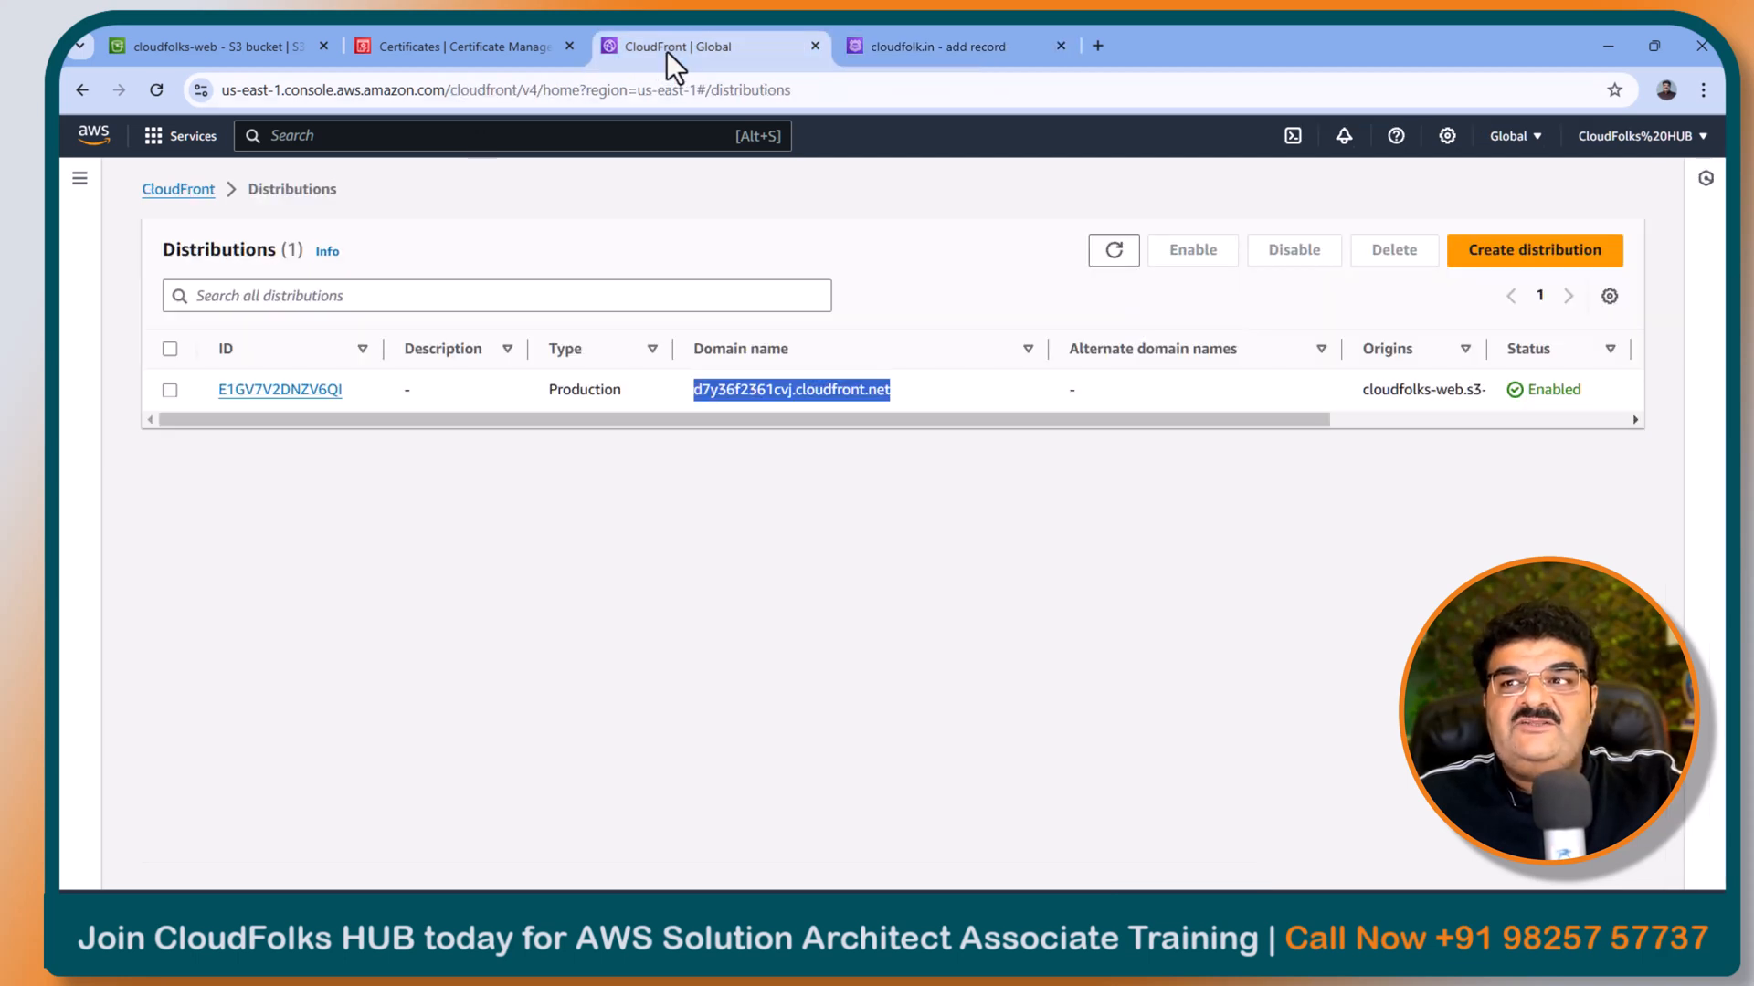
right_click(731, 390)
left_click(764, 401)
left_click(922, 37)
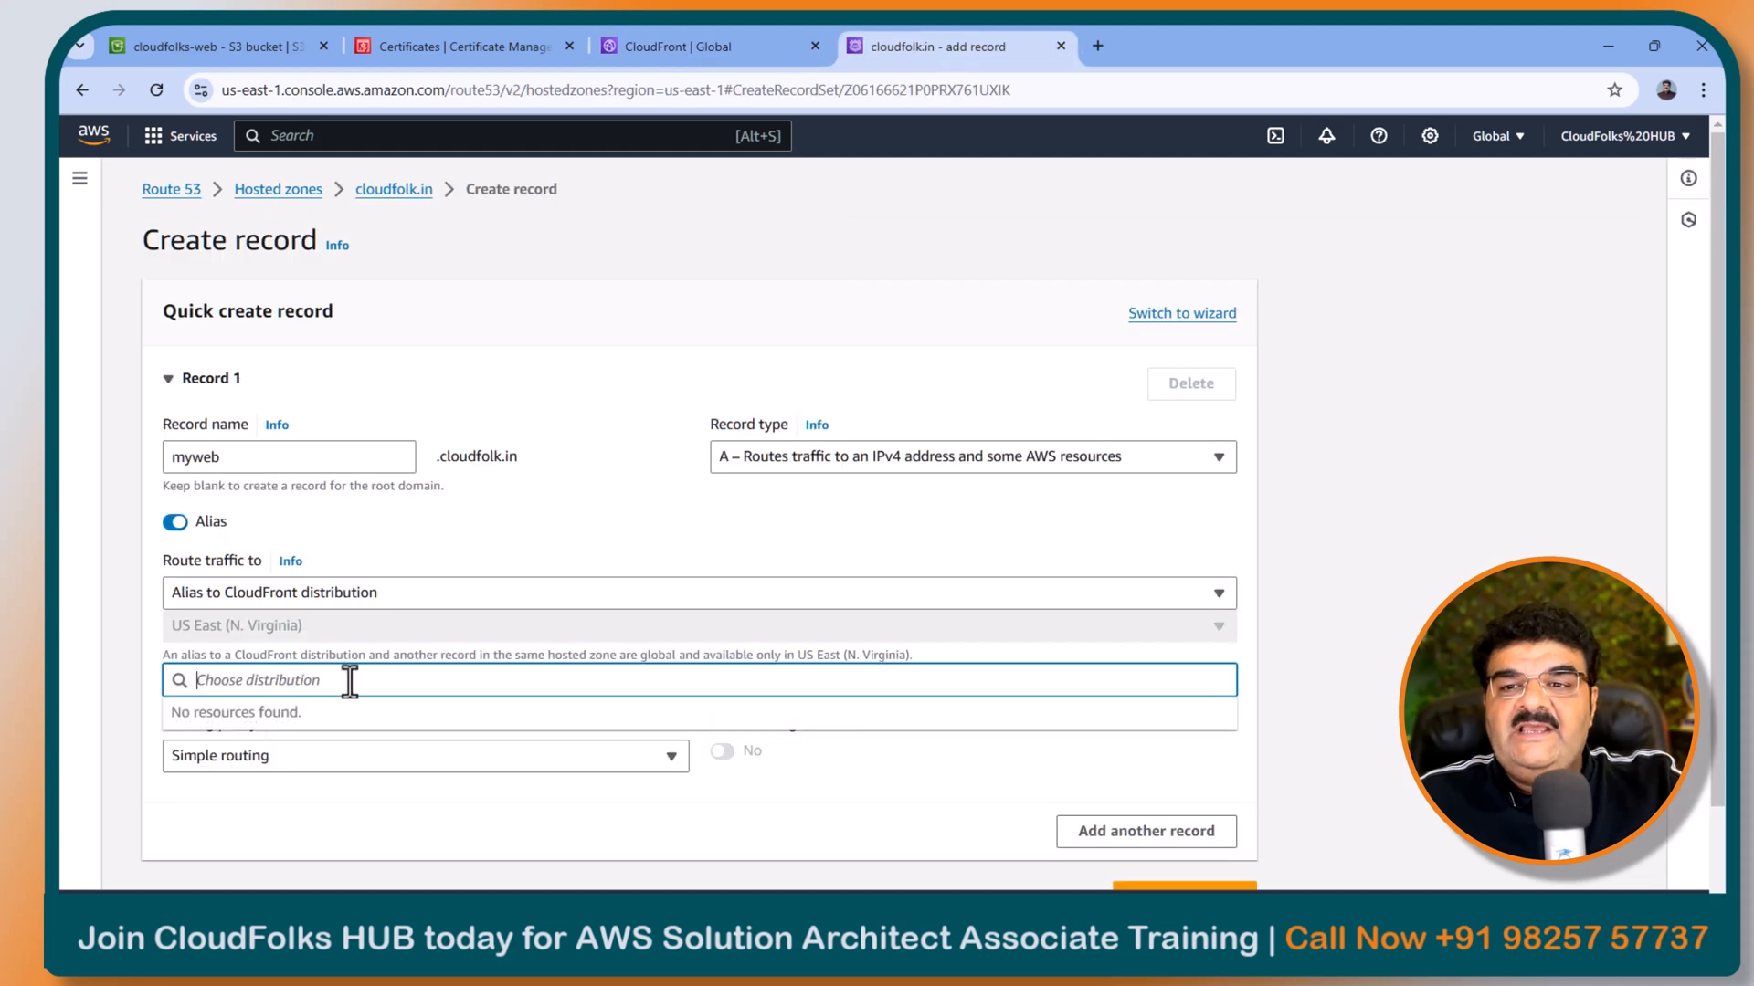
key("ctrl+v")
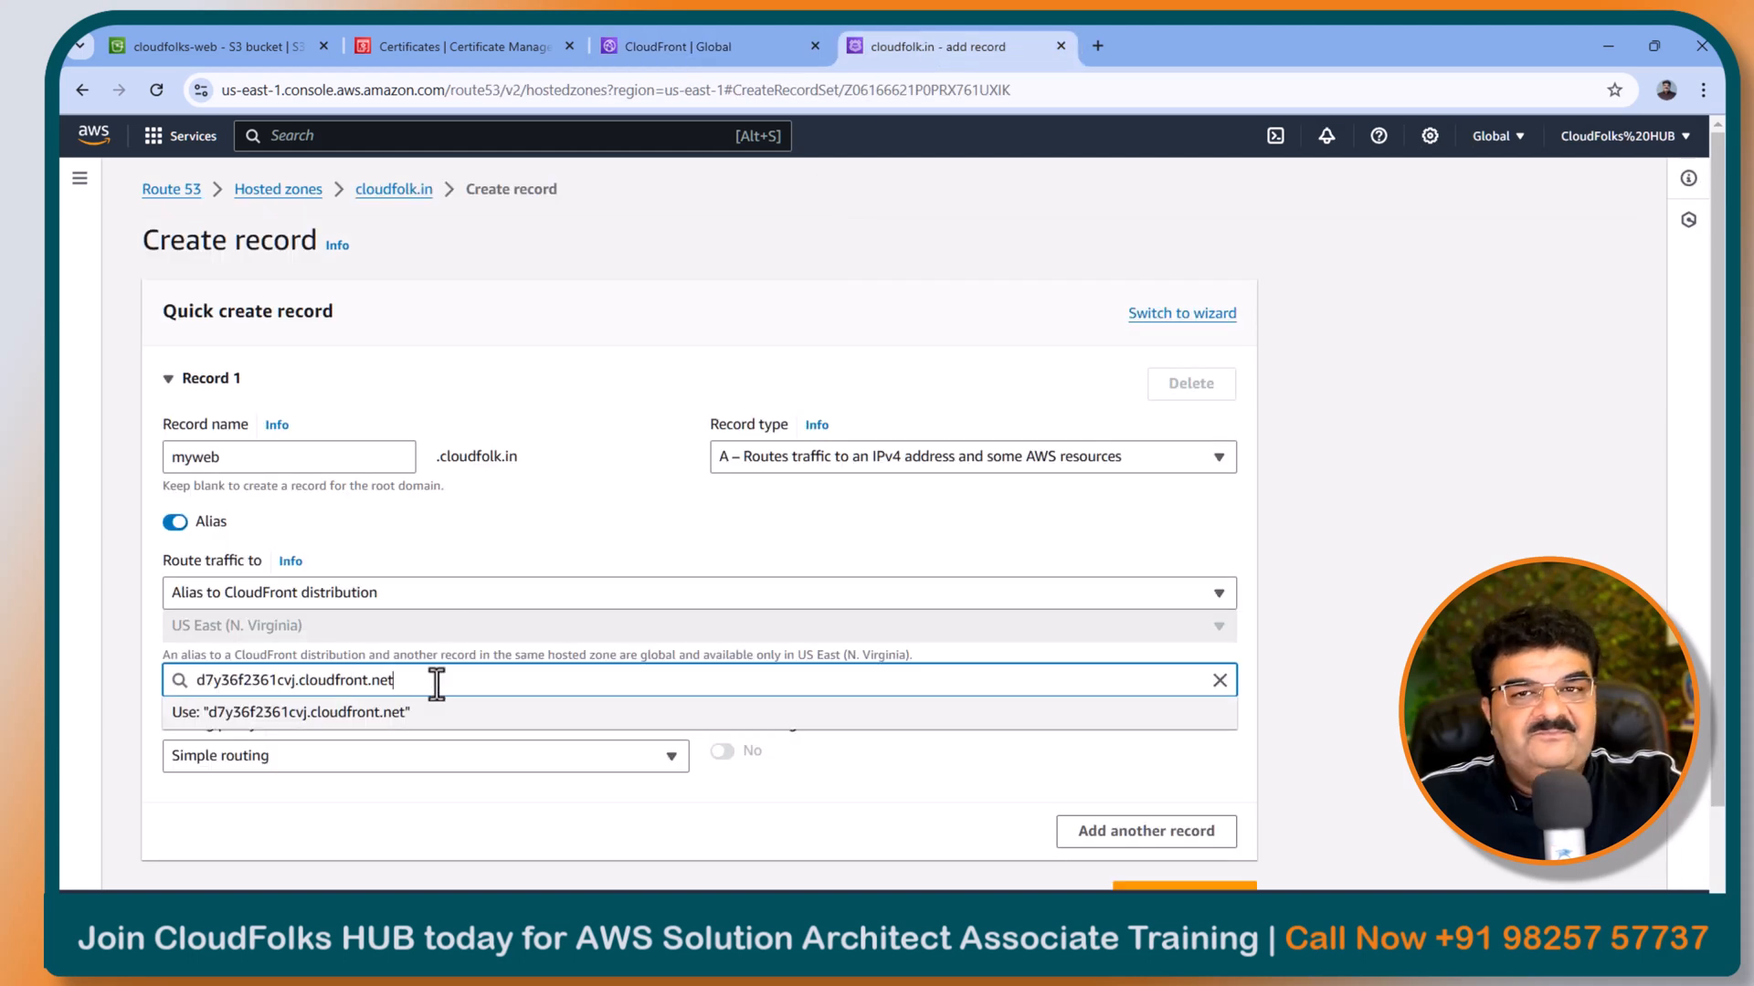
left_click(797, 764)
scroll(797, 764, "down", 1)
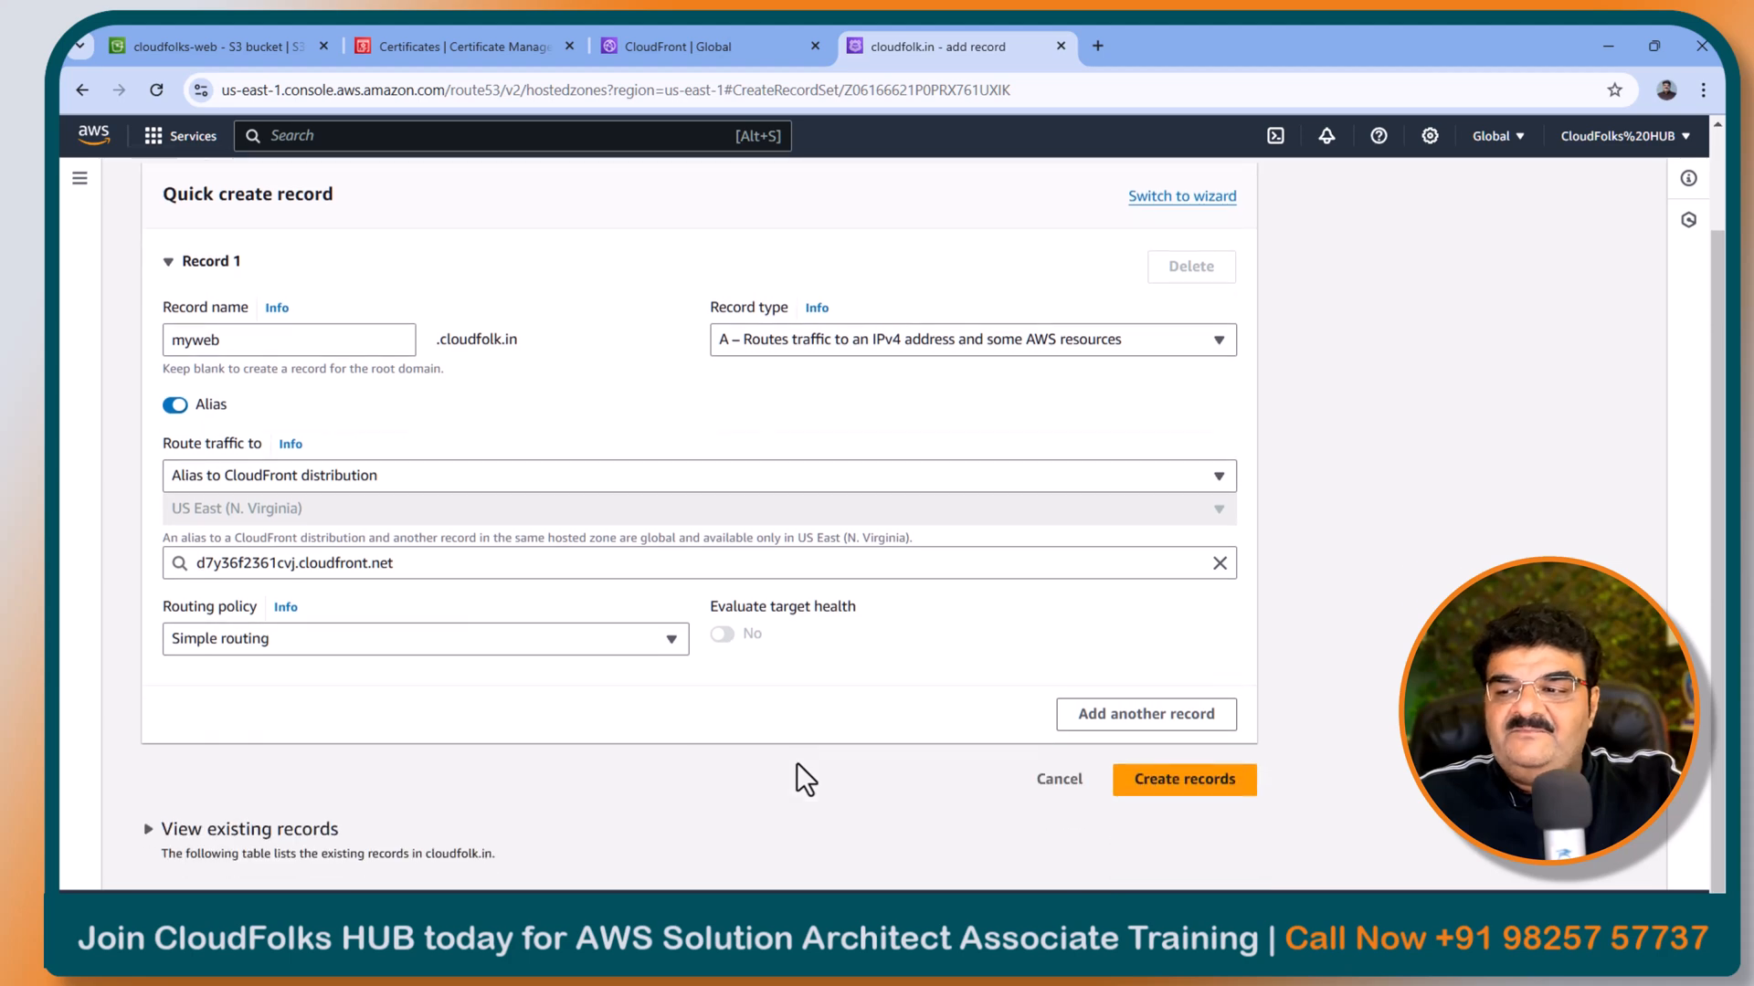
left_click(1206, 783)
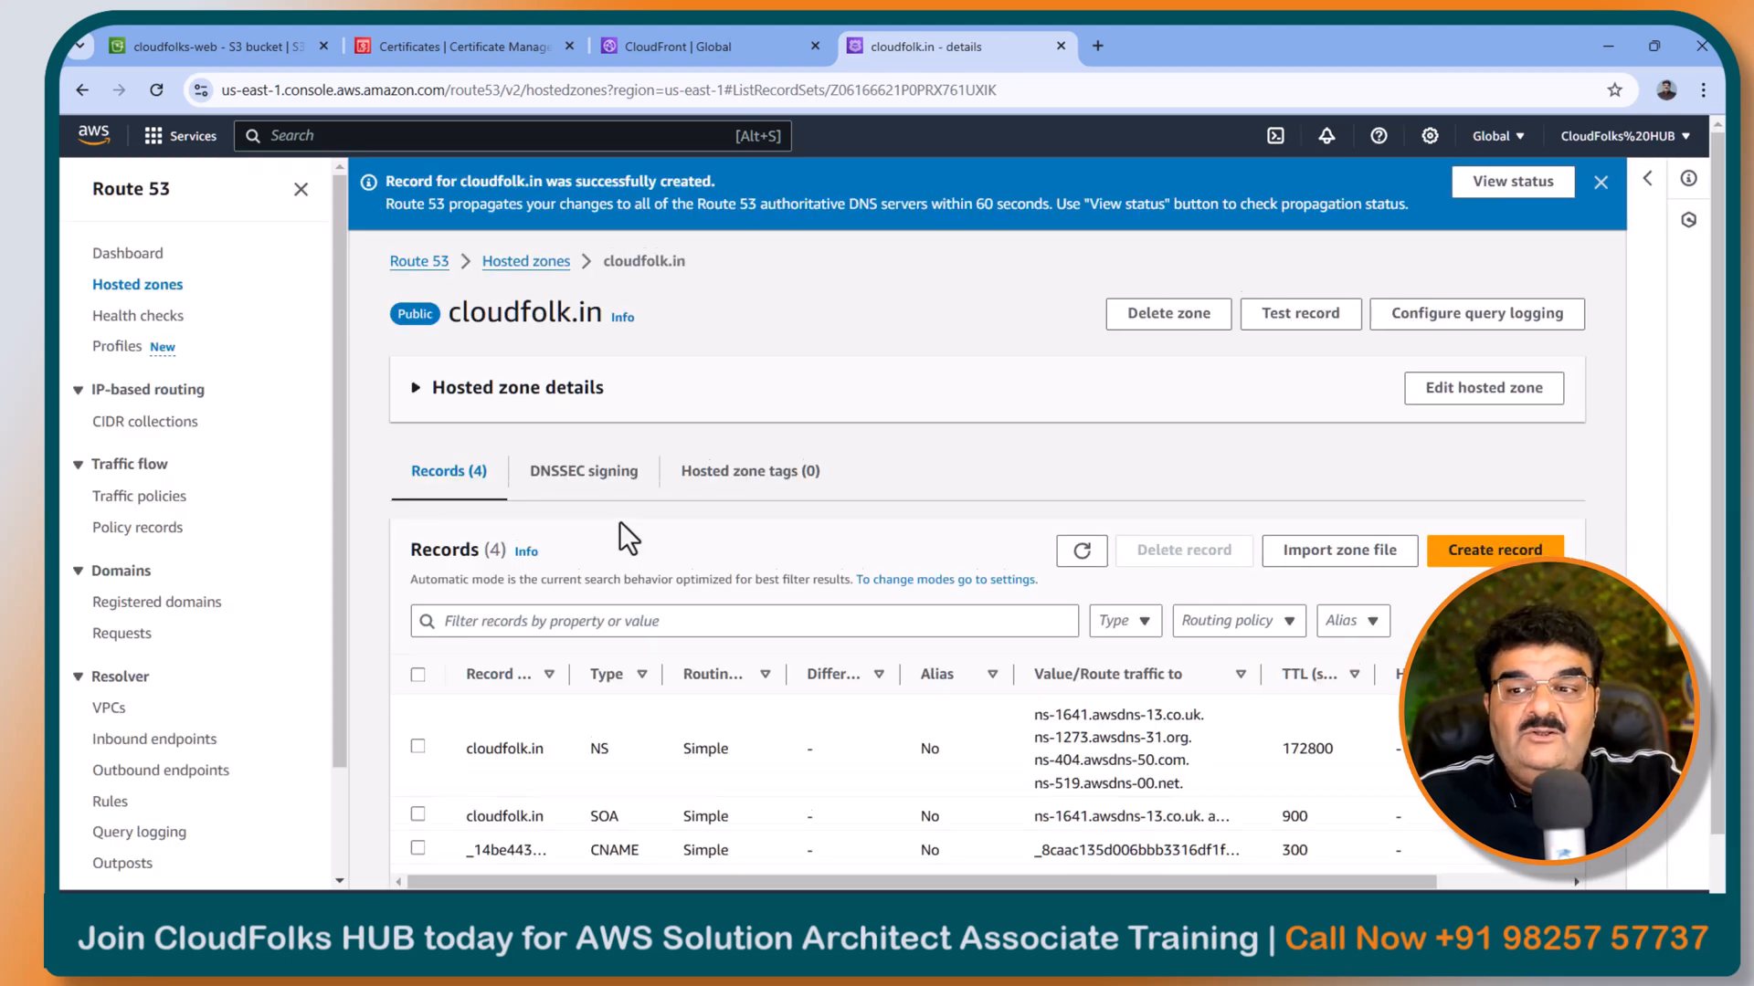
Step: Widen the Record name column in the records table and copy the record name myweb.cloudfolk.in
scroll(619, 521, "down", 1)
left_click_drag(568, 593, 645, 593)
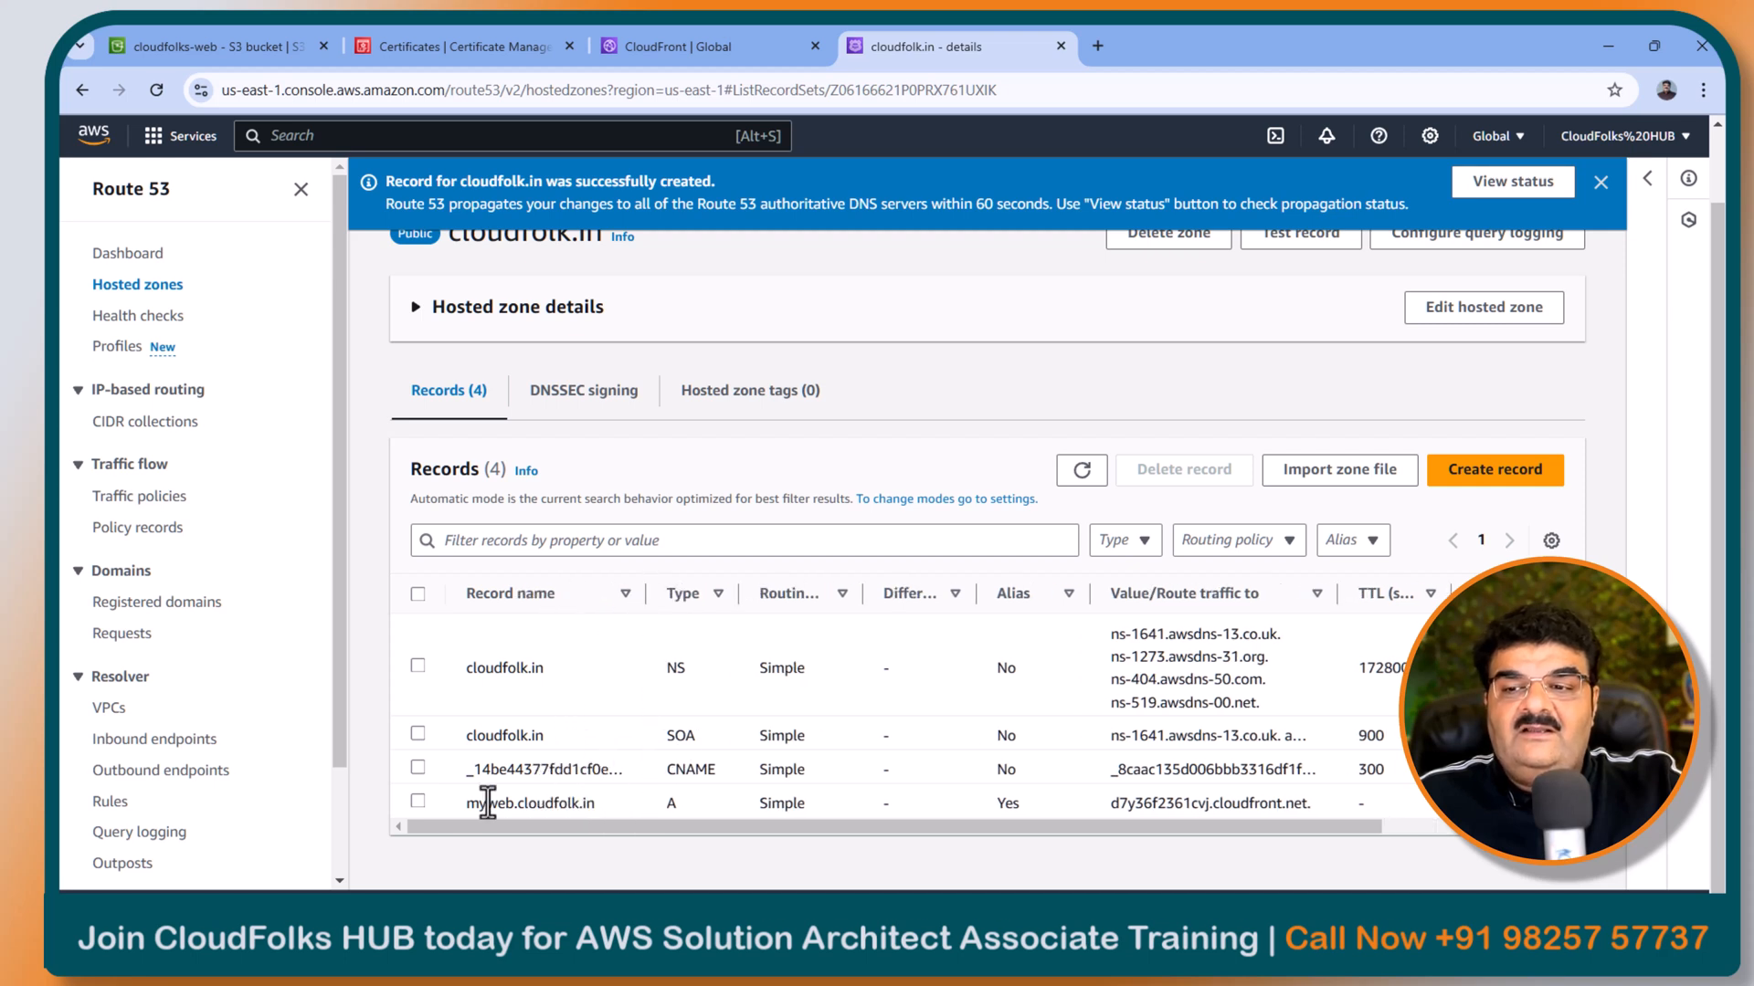
left_click_drag(462, 805, 606, 809)
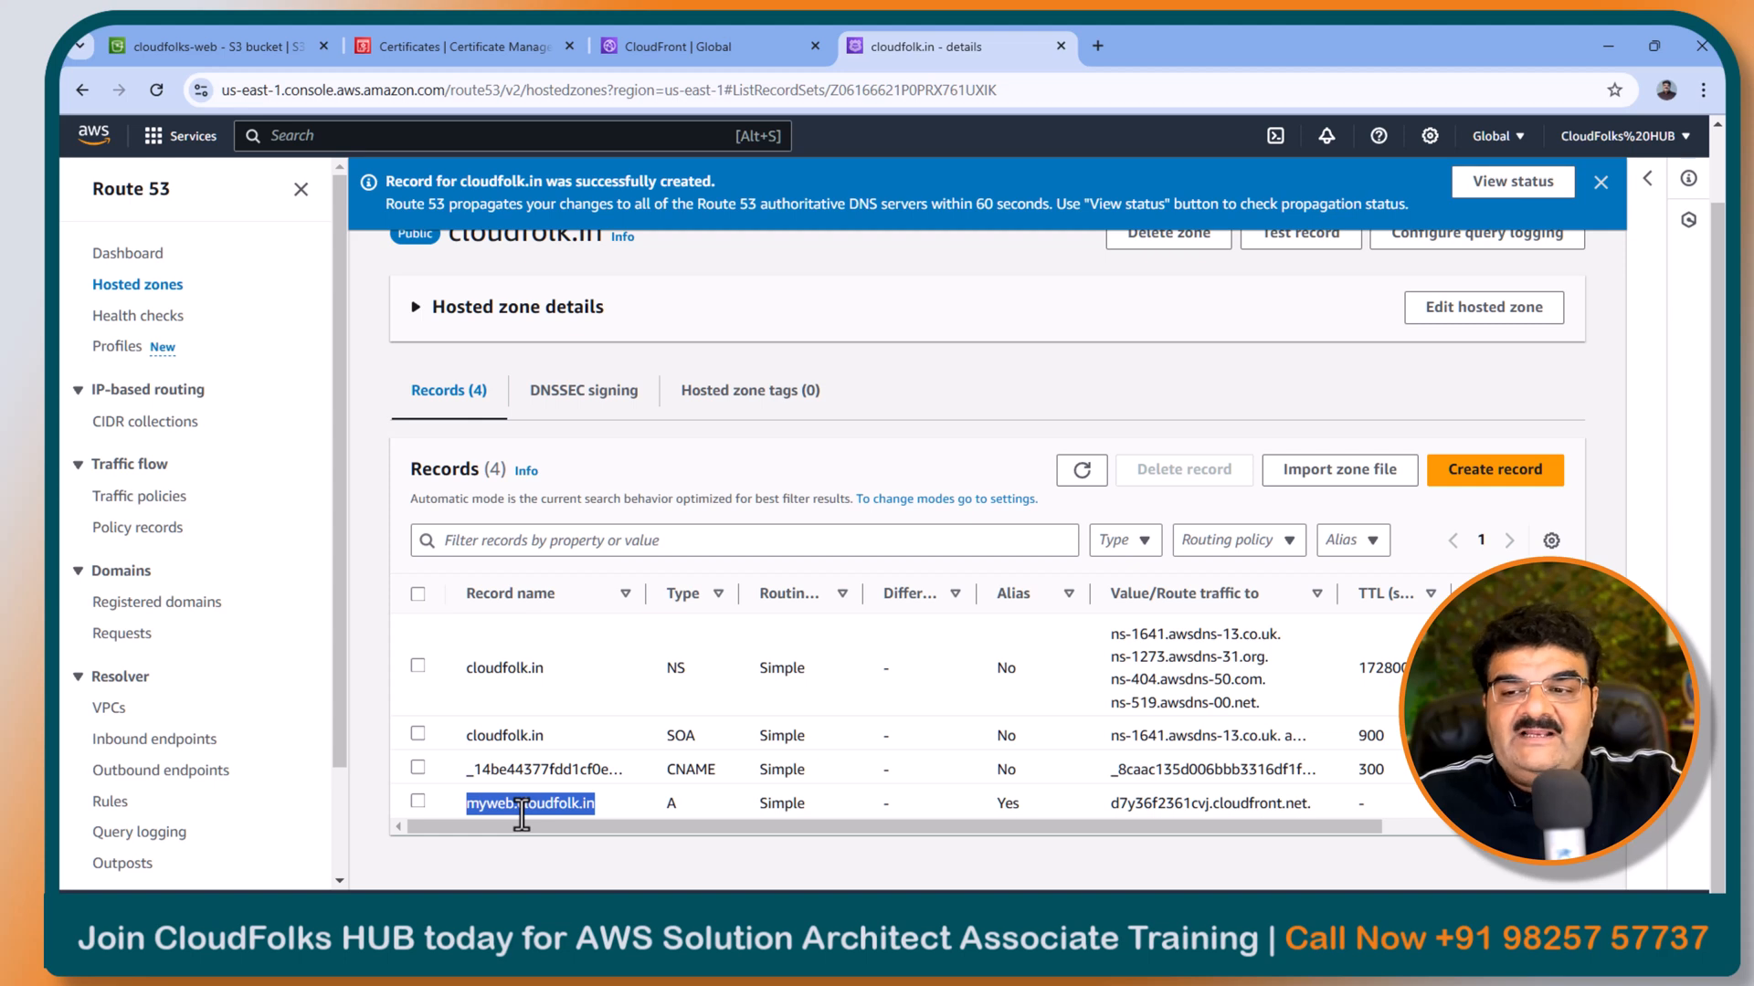
left_click(607, 802)
left_click_drag(459, 803, 599, 811)
right_click(561, 809)
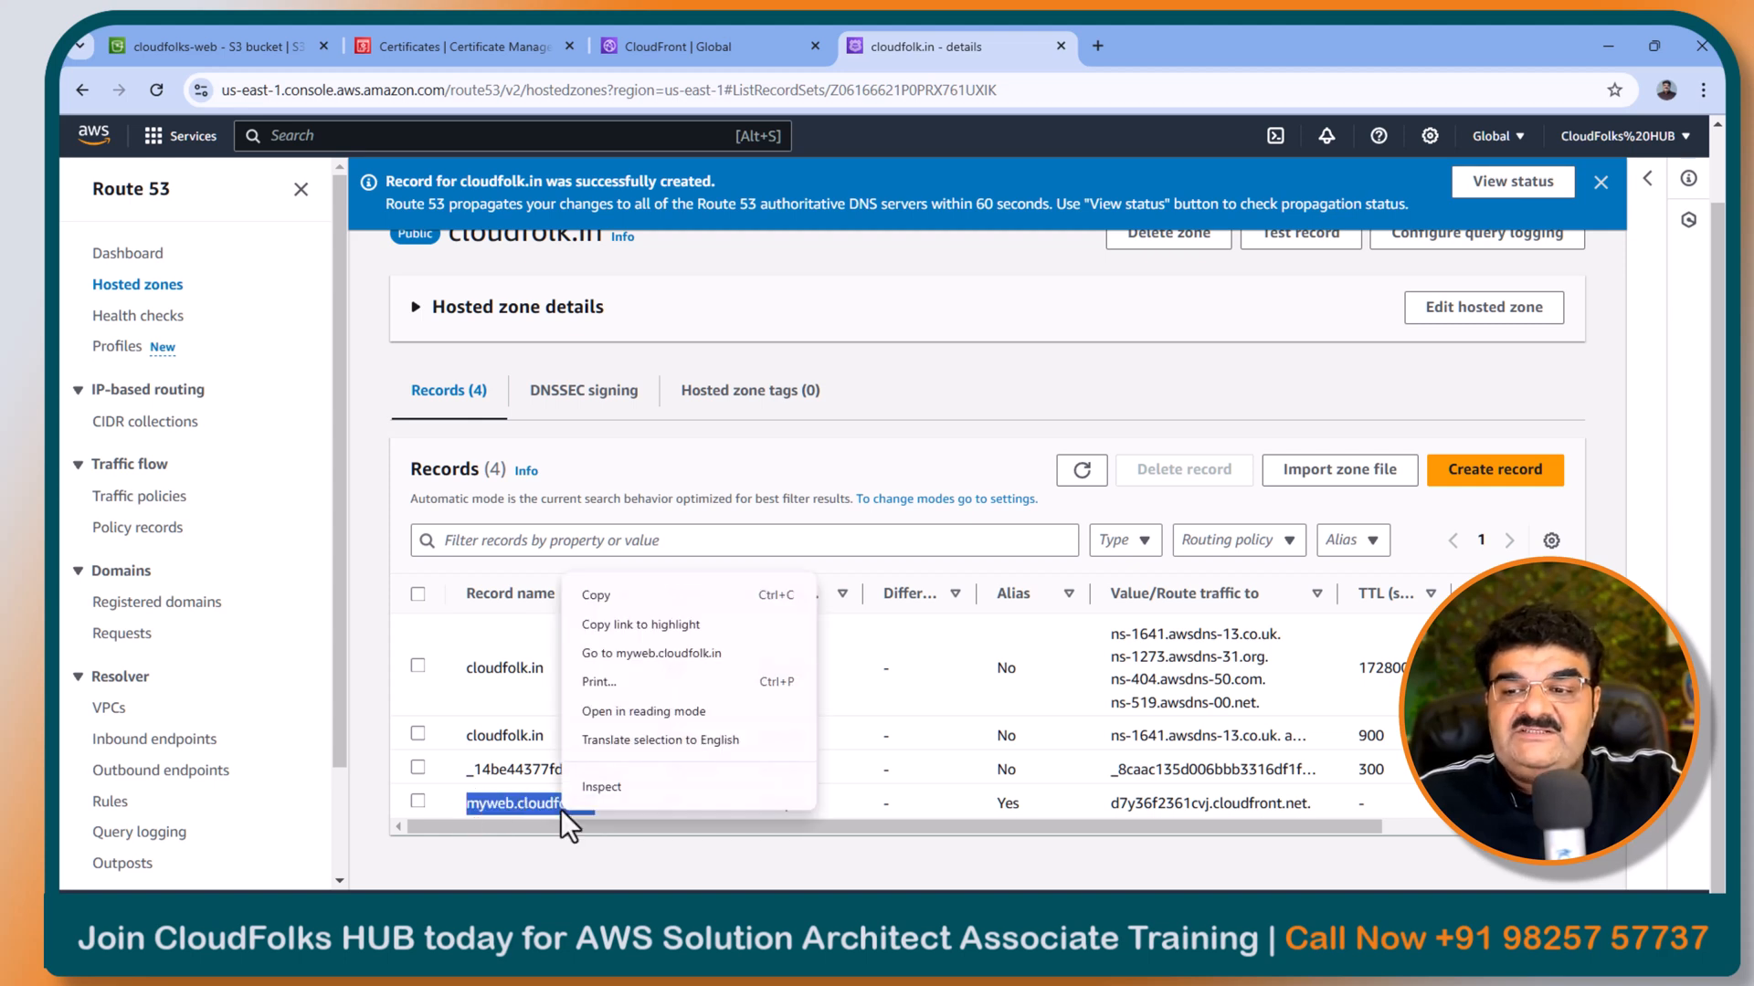
left_click(639, 603)
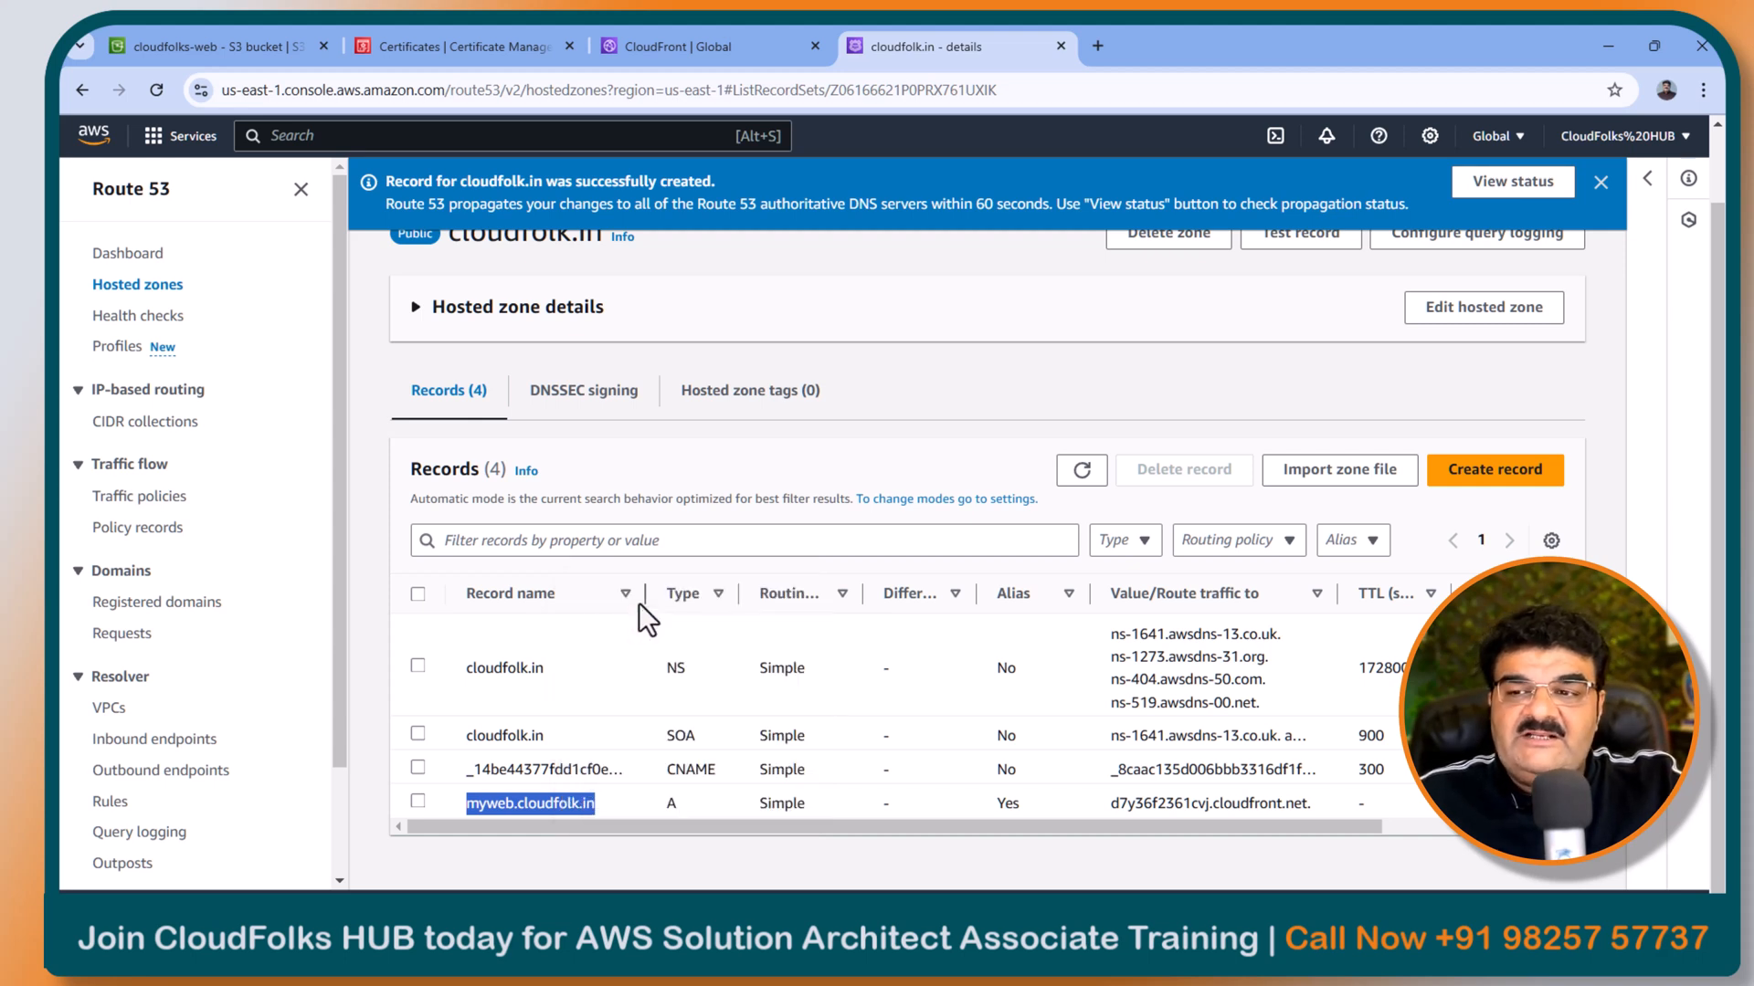
Step: Close the old CloudFront demo site window and load myweb.cloudfolk.in in a new incognito window
left_click(1702, 90)
left_click(1104, 923)
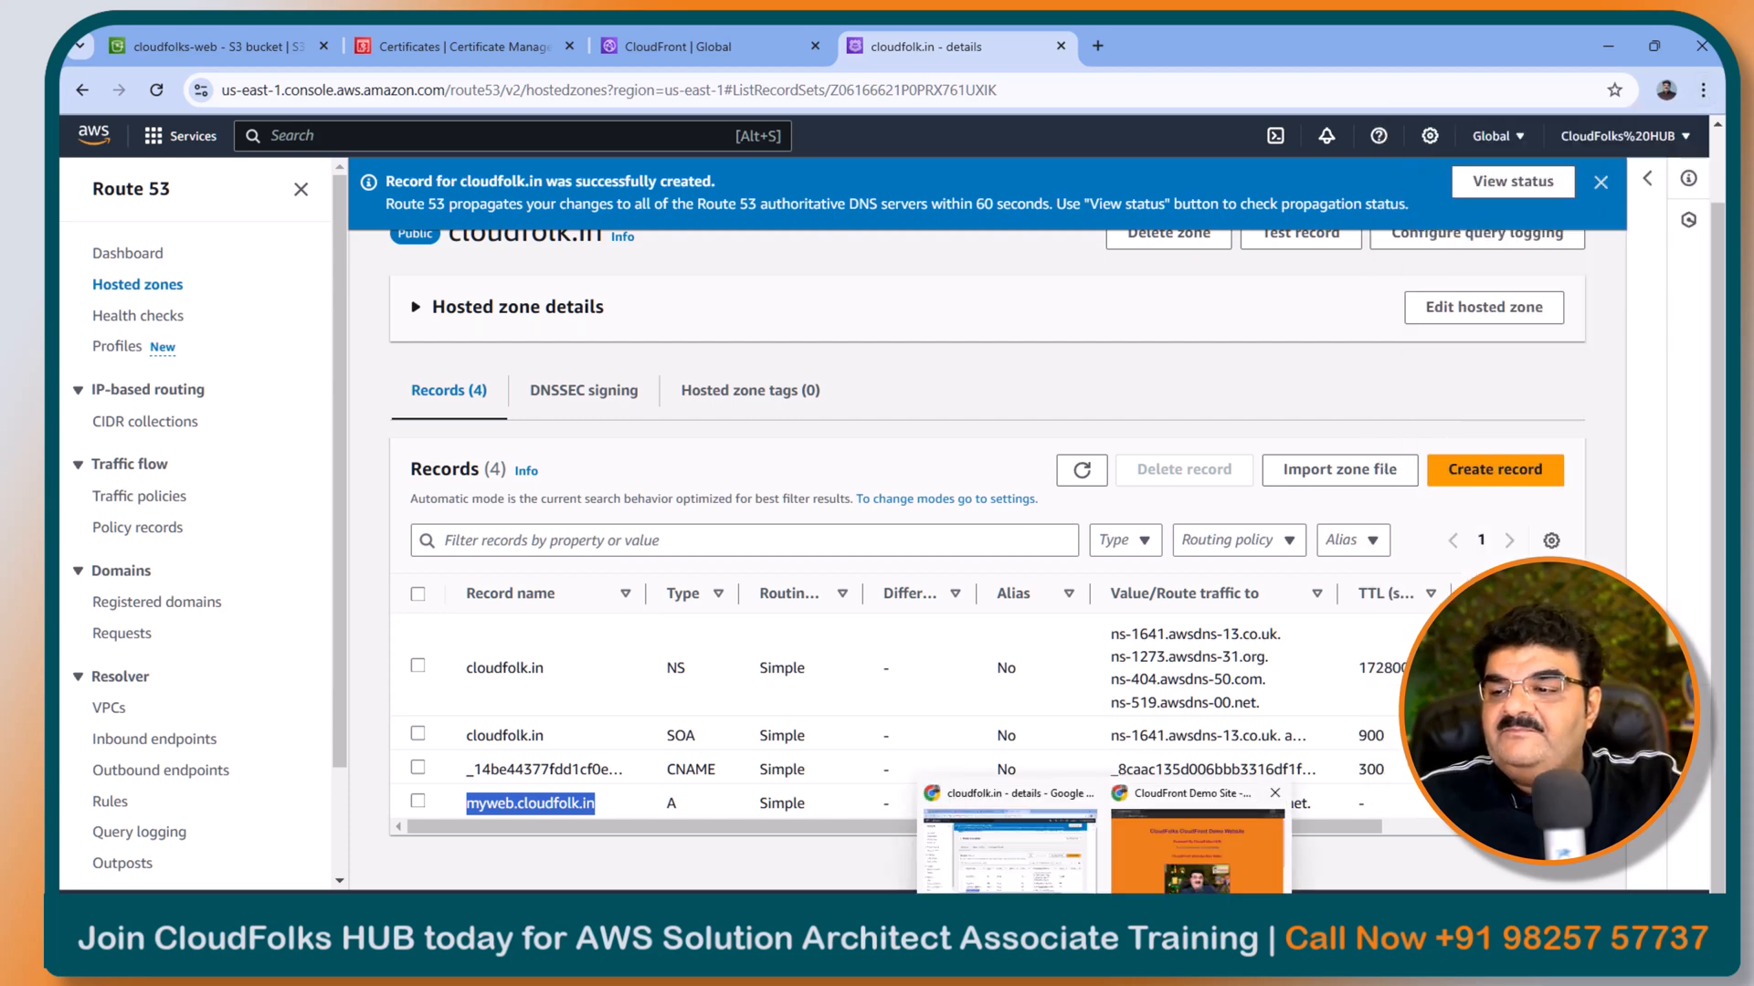
left_click(1194, 842)
left_click(324, 46)
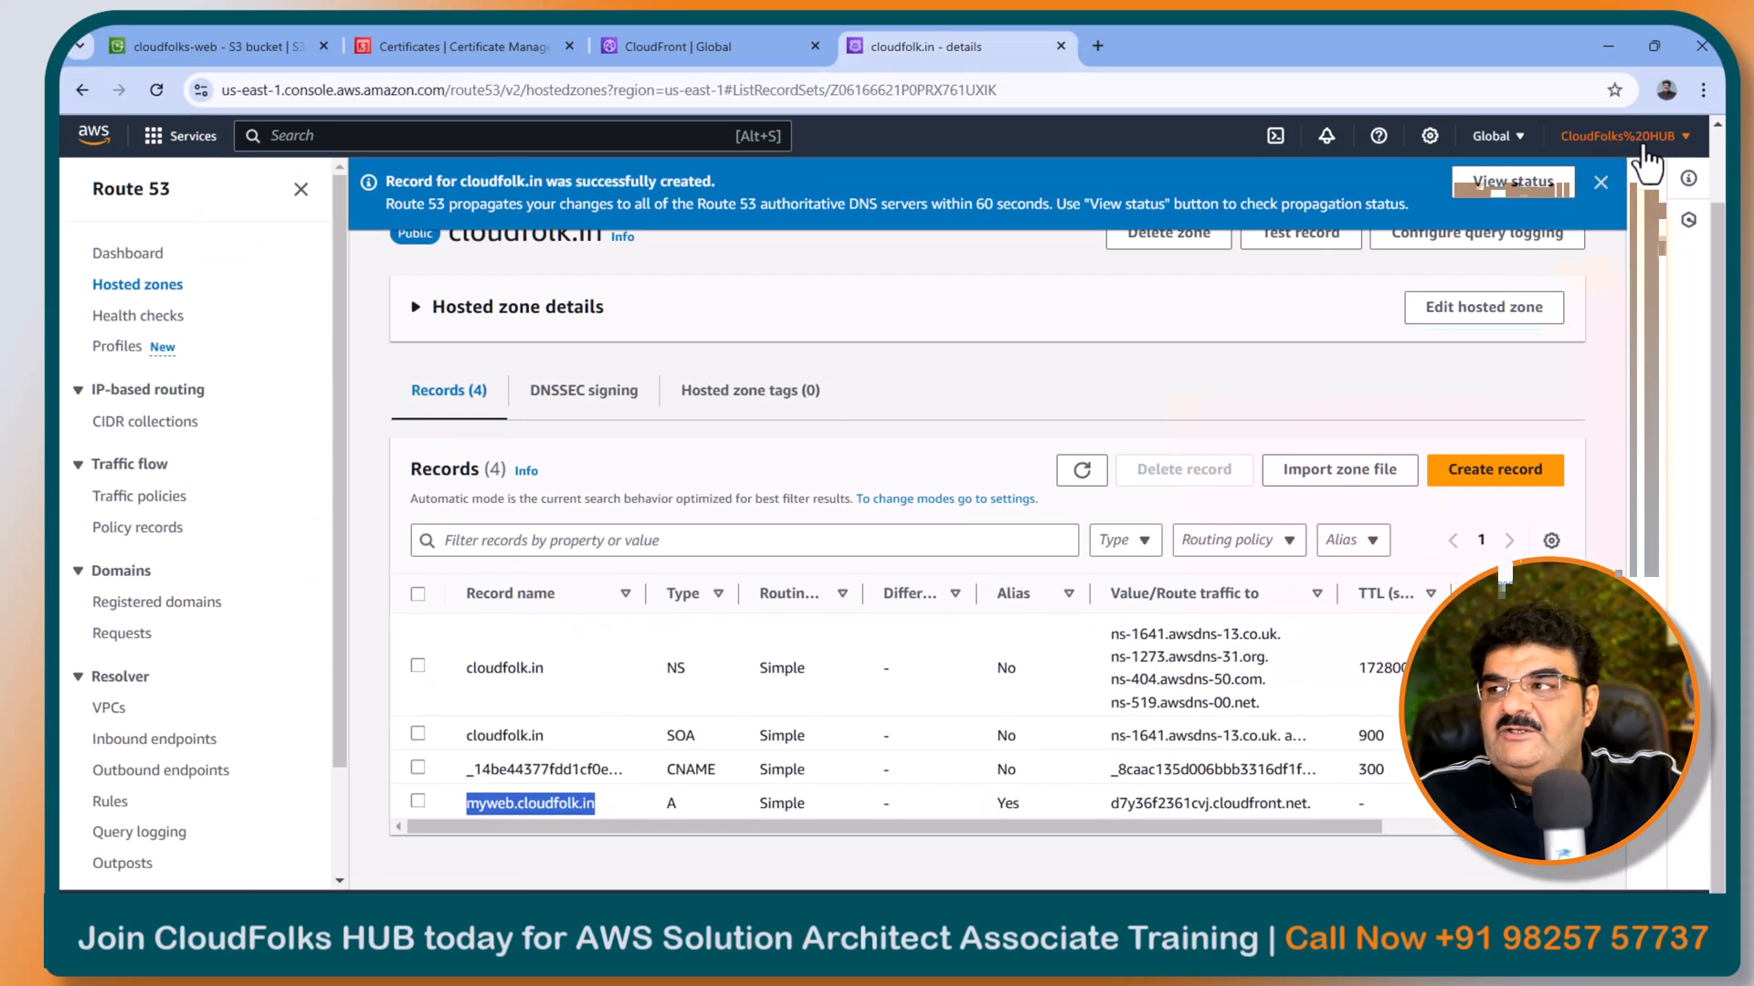
left_click(1703, 89)
left_click(1550, 188)
key("ctrl+v")
key("Return")
left_click(733, 102)
key("Home")
type("https")
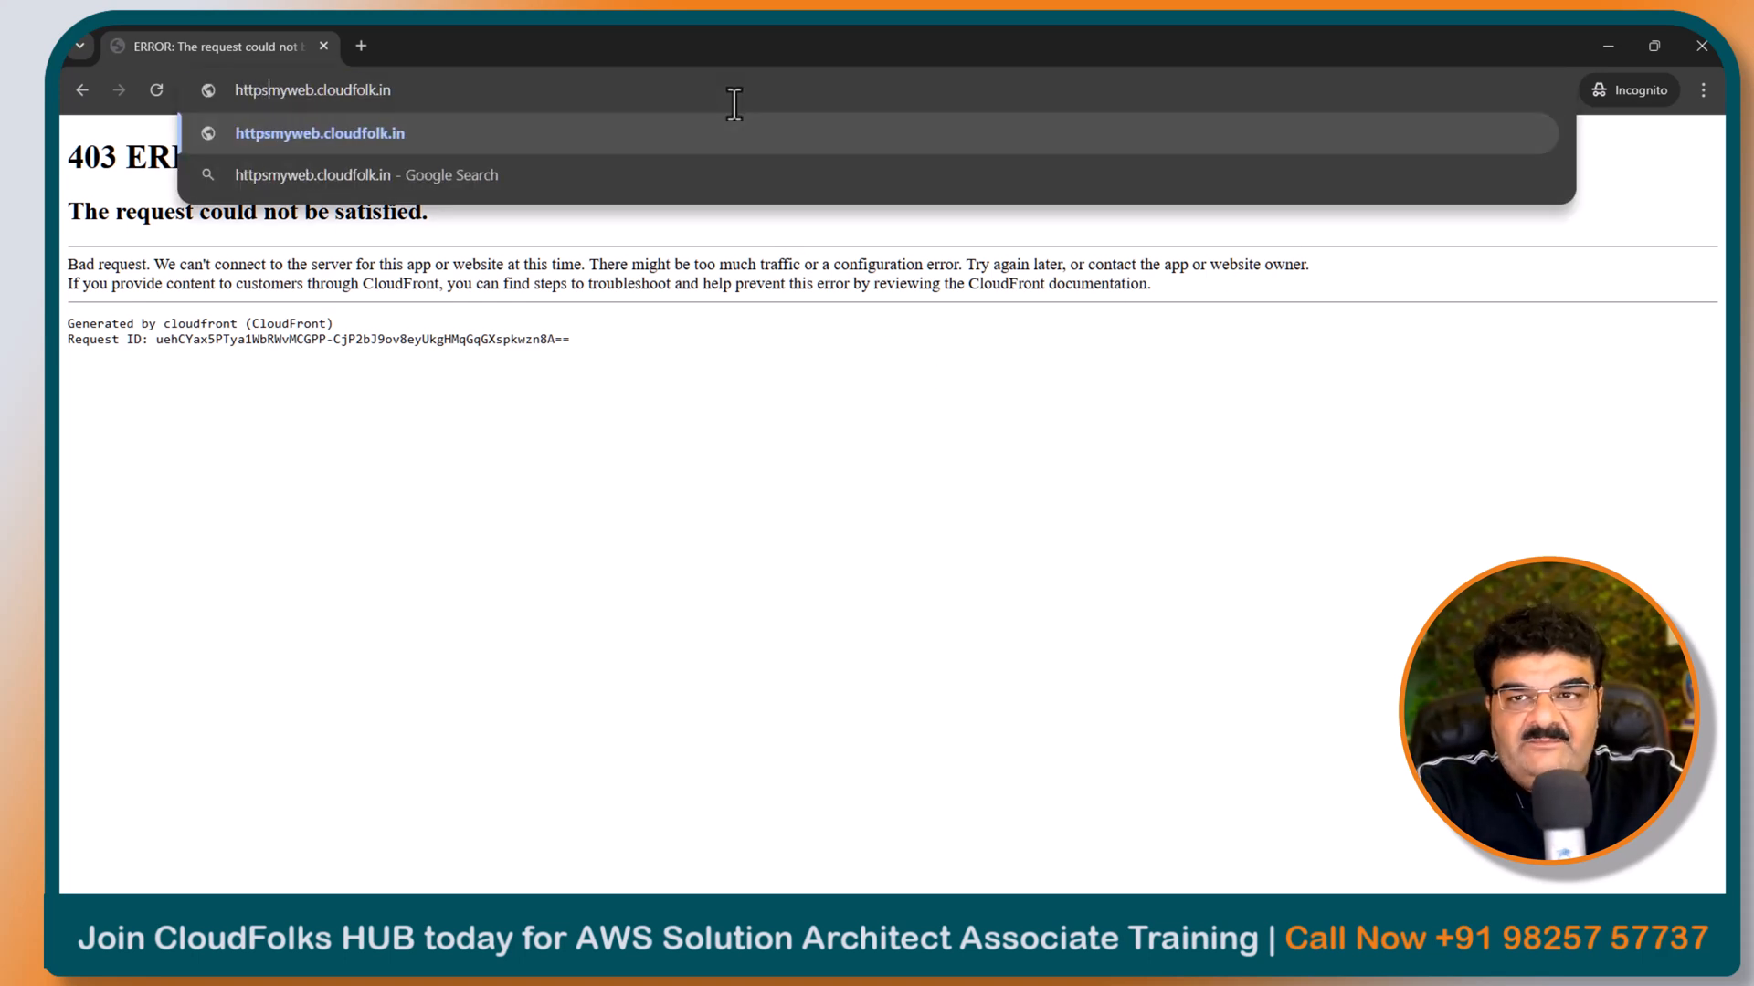
type("://")
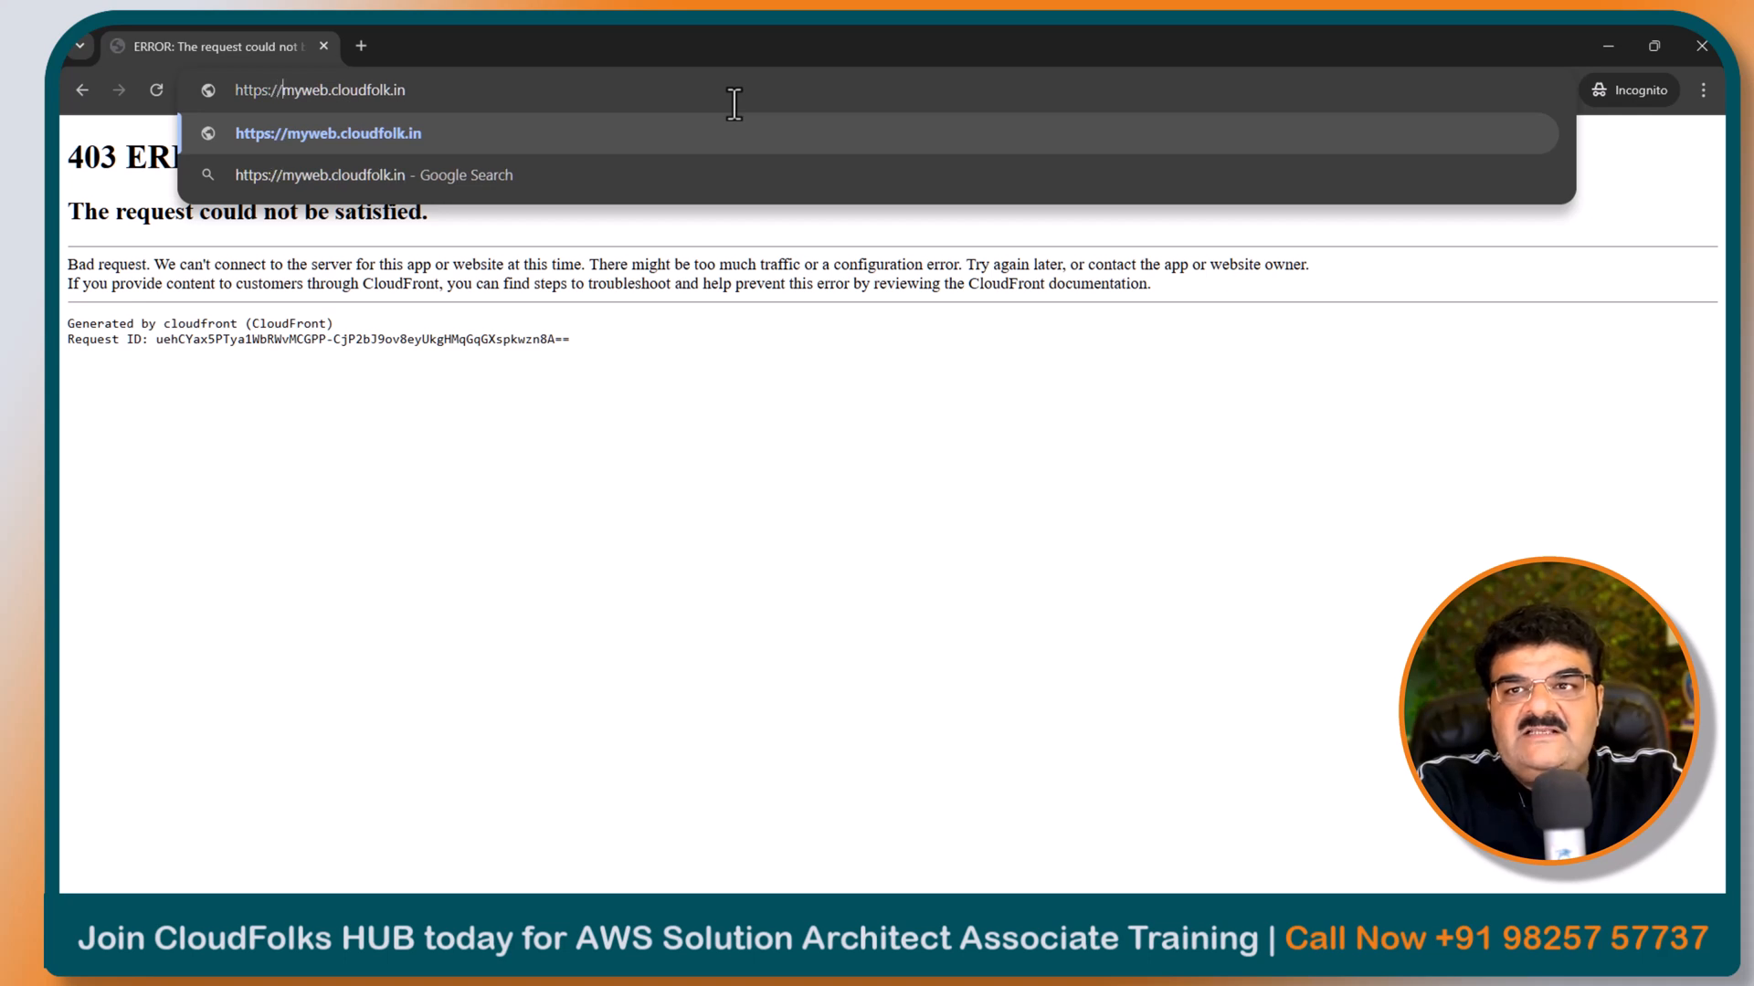
key("Return")
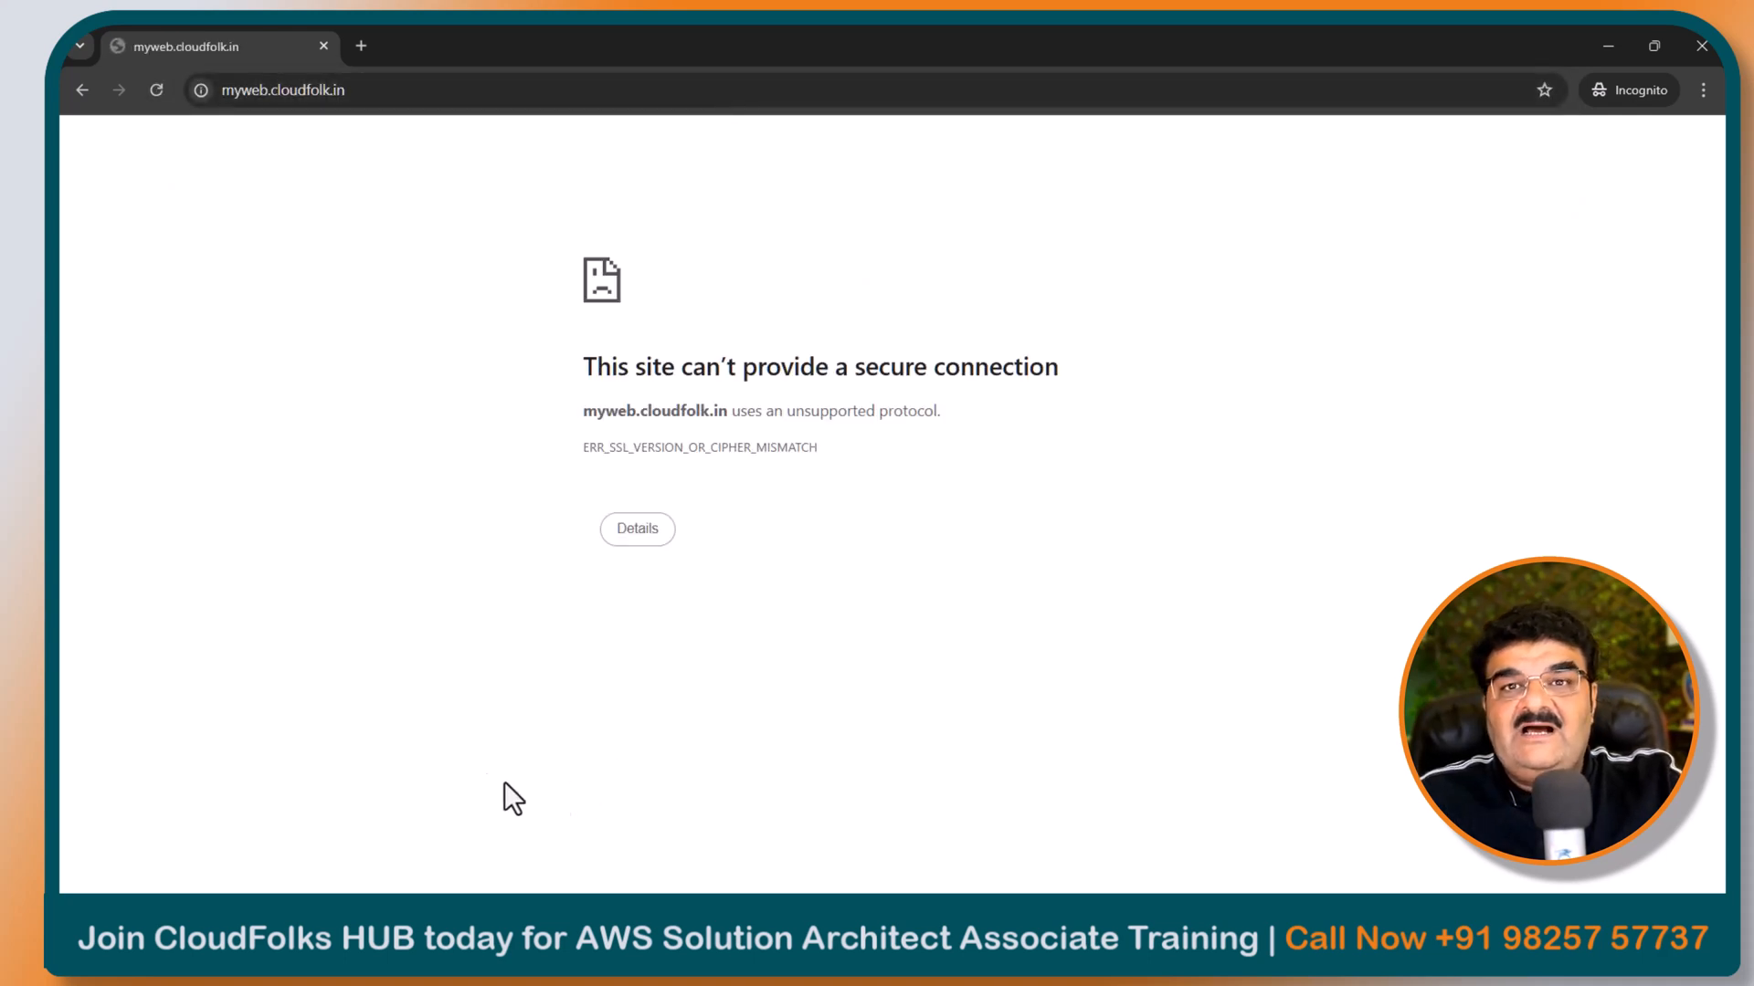
left_click_drag(584, 367, 1060, 469)
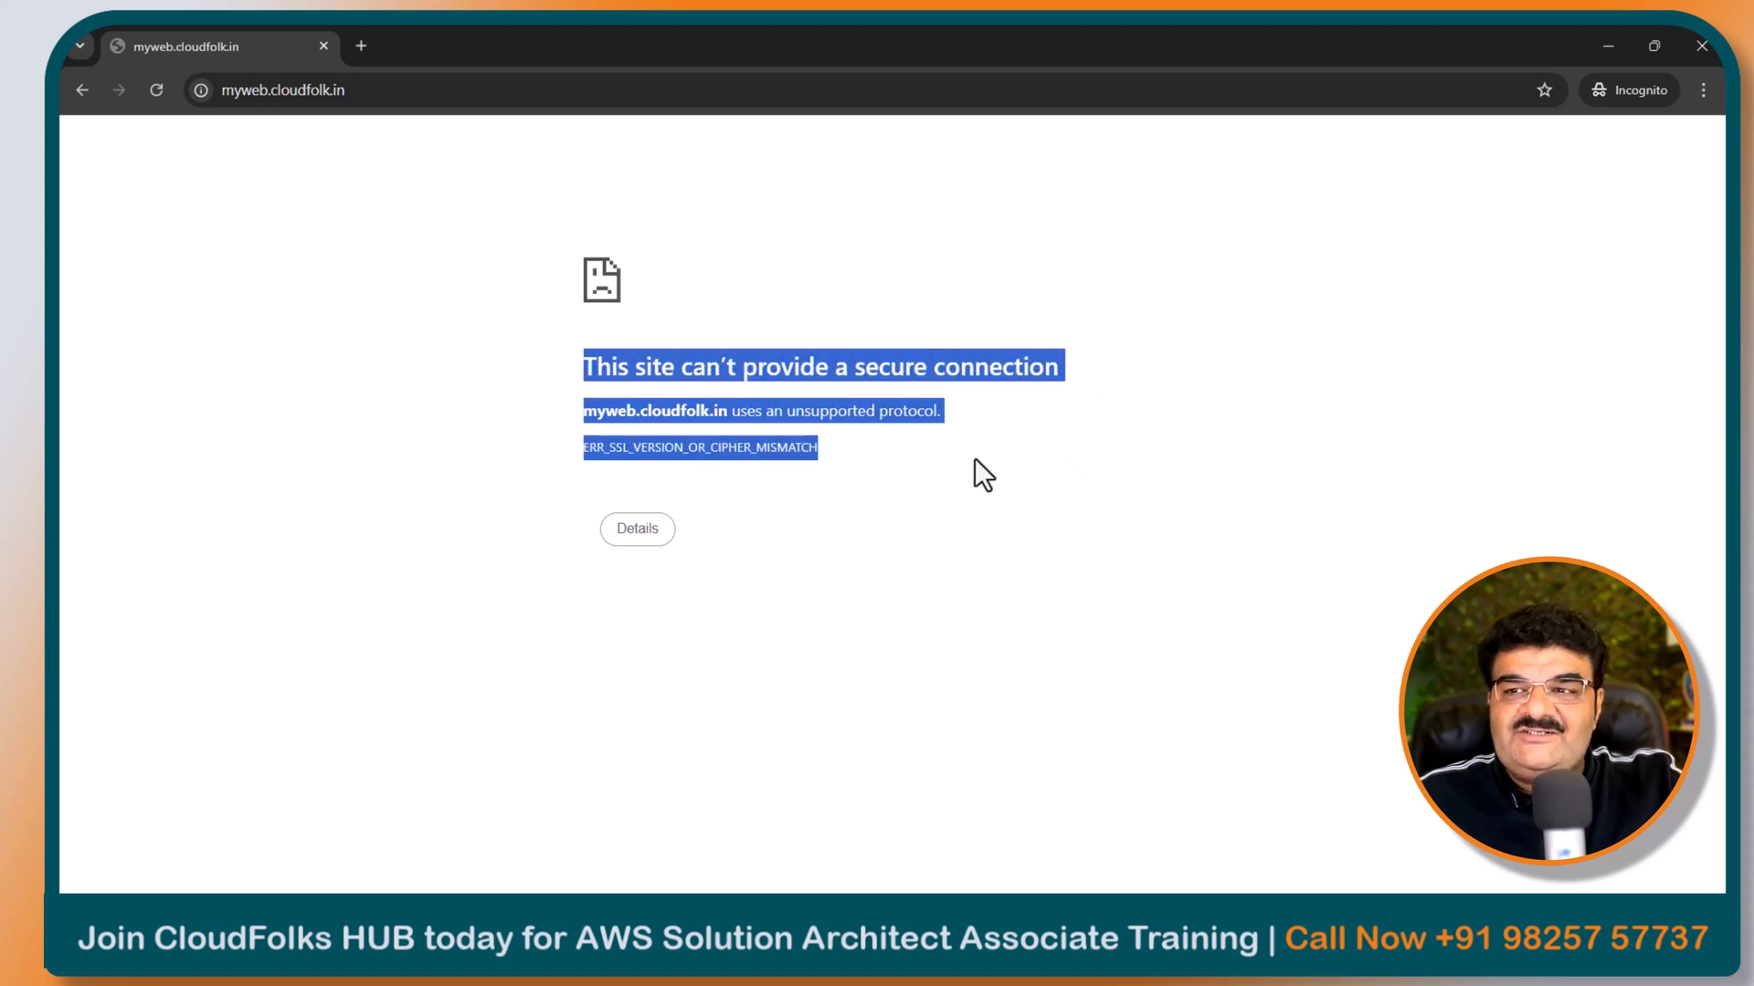
left_click(705, 447)
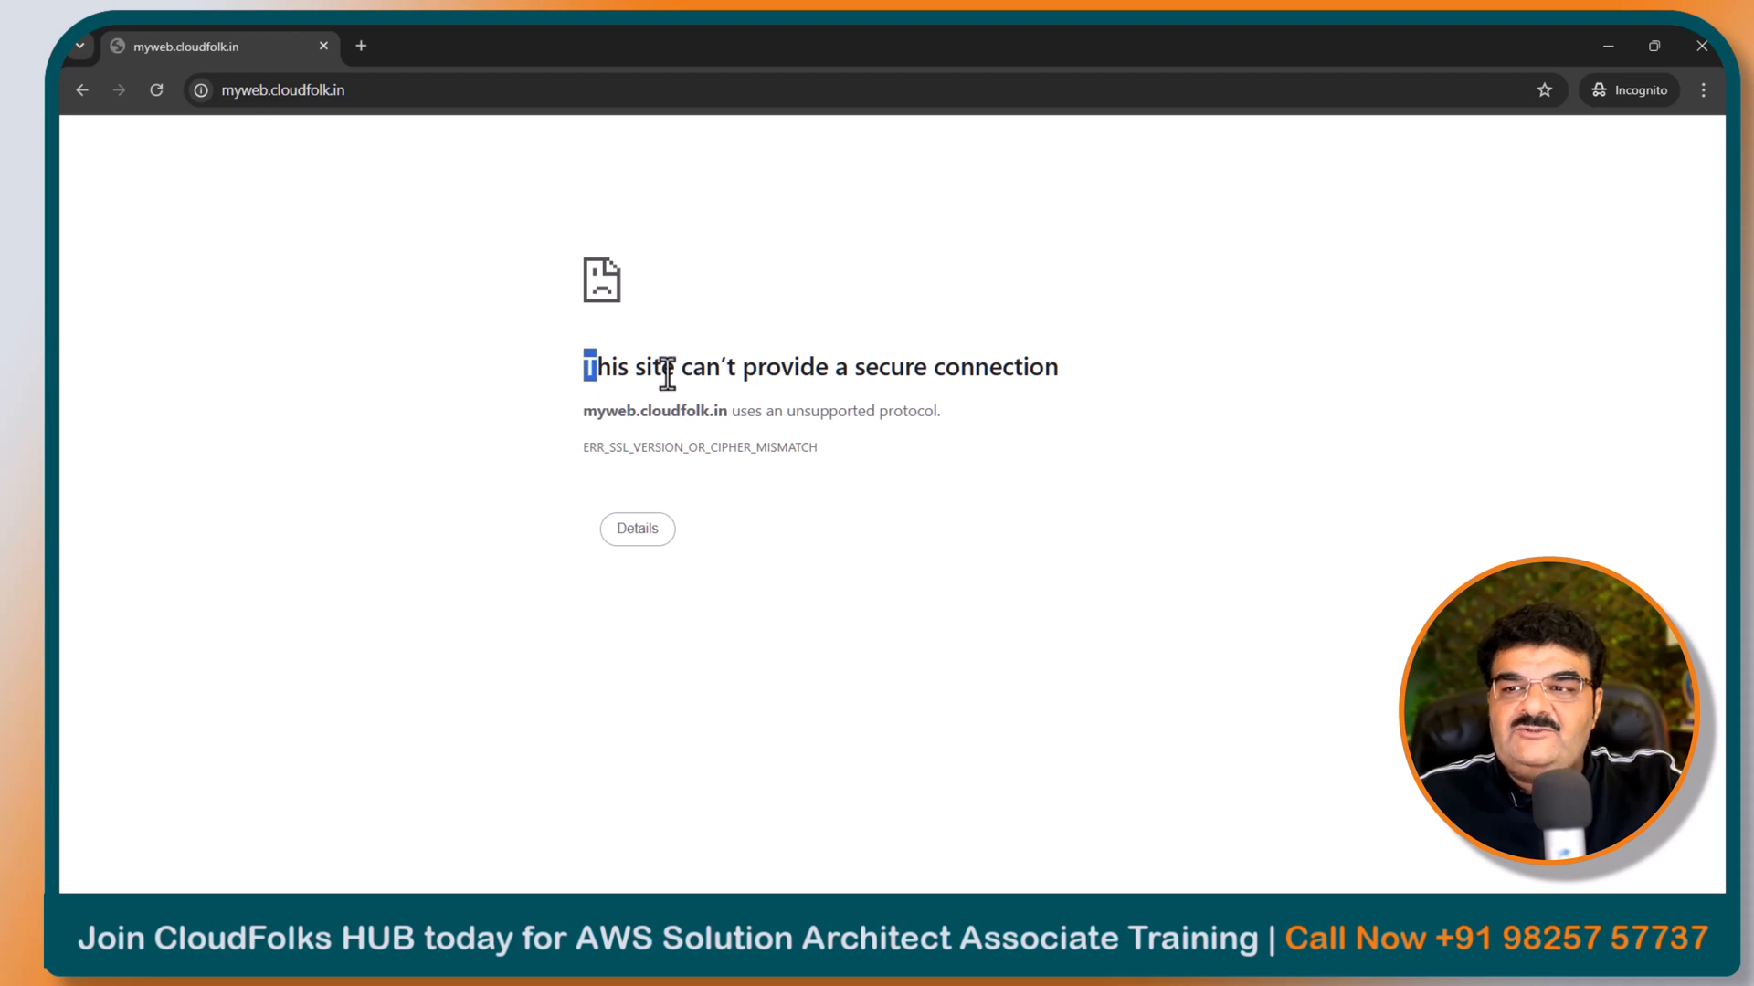
left_click_drag(584, 366, 962, 440)
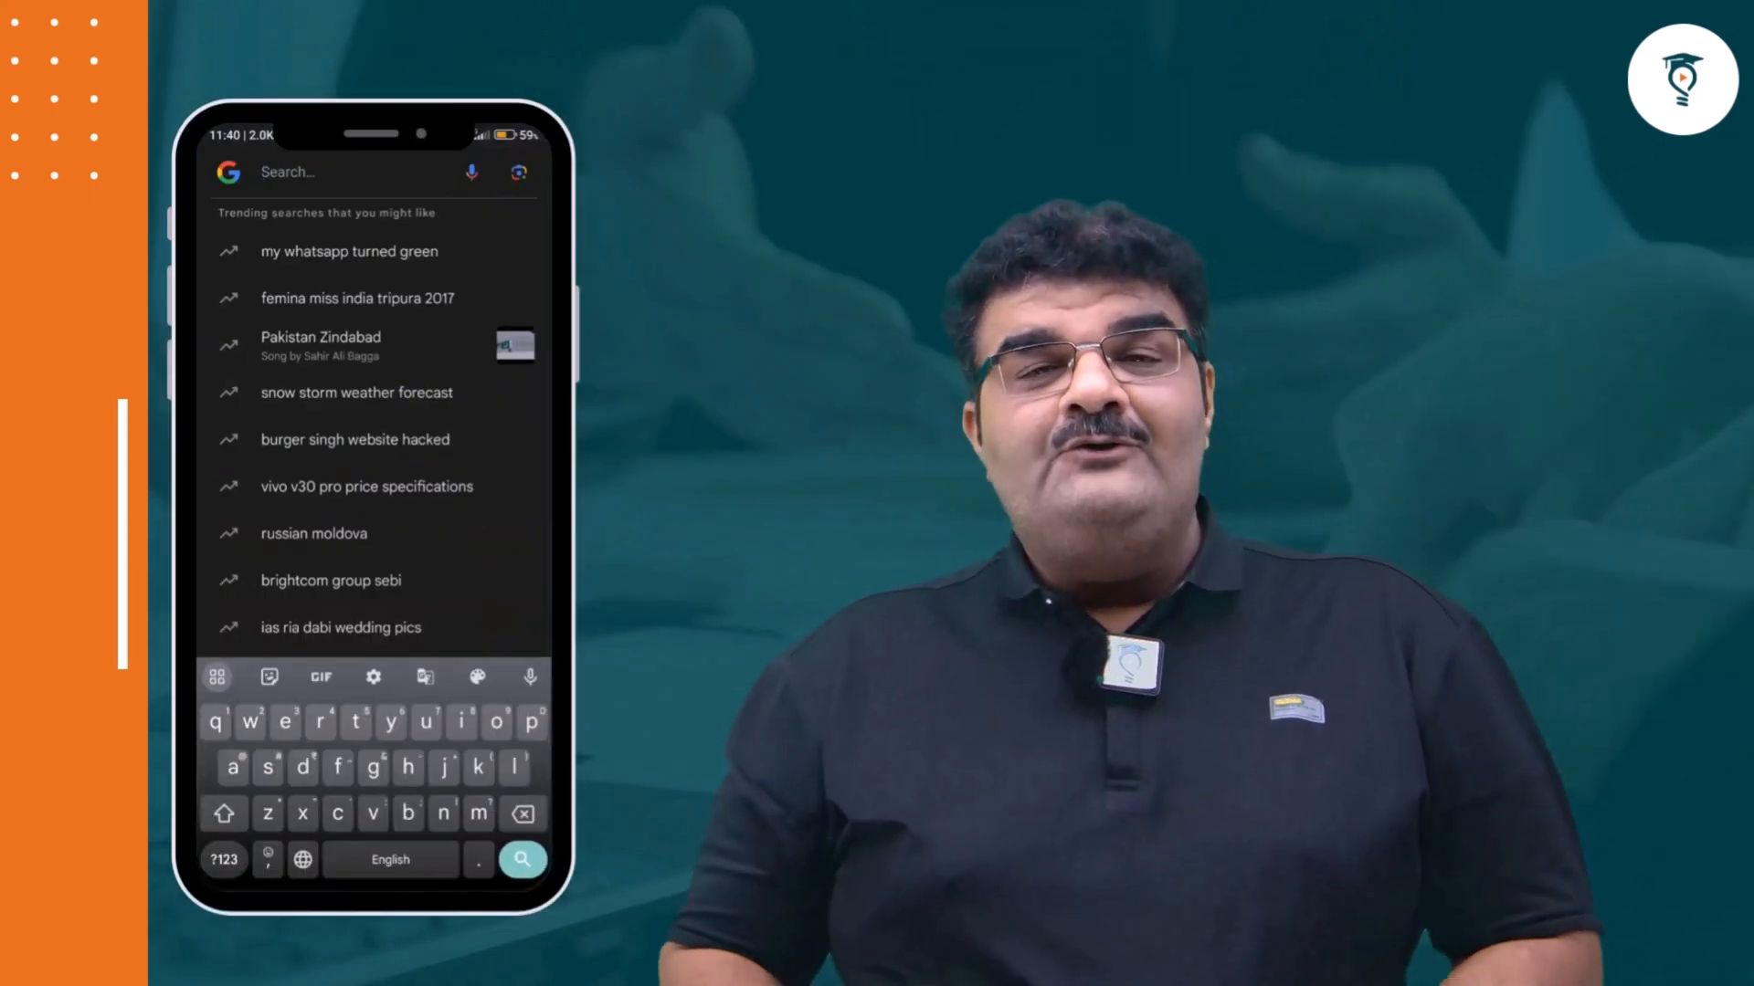
type("www.cloudfolkshub")
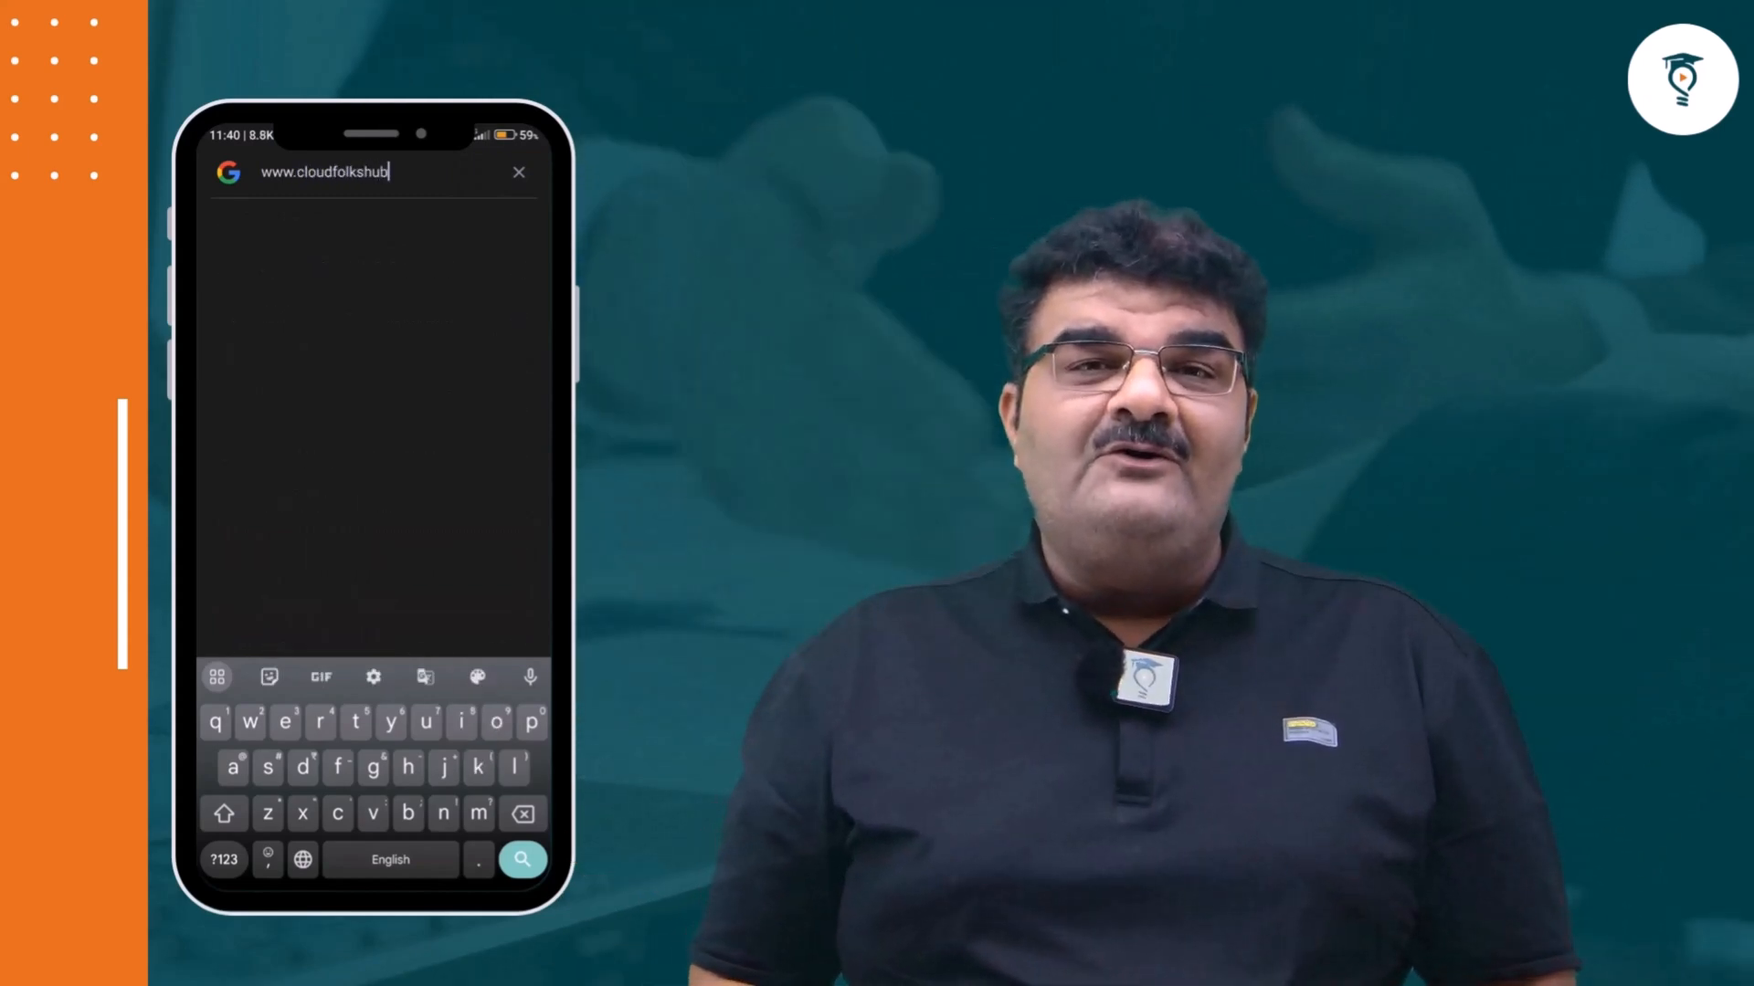
type(".com")
key("Return")
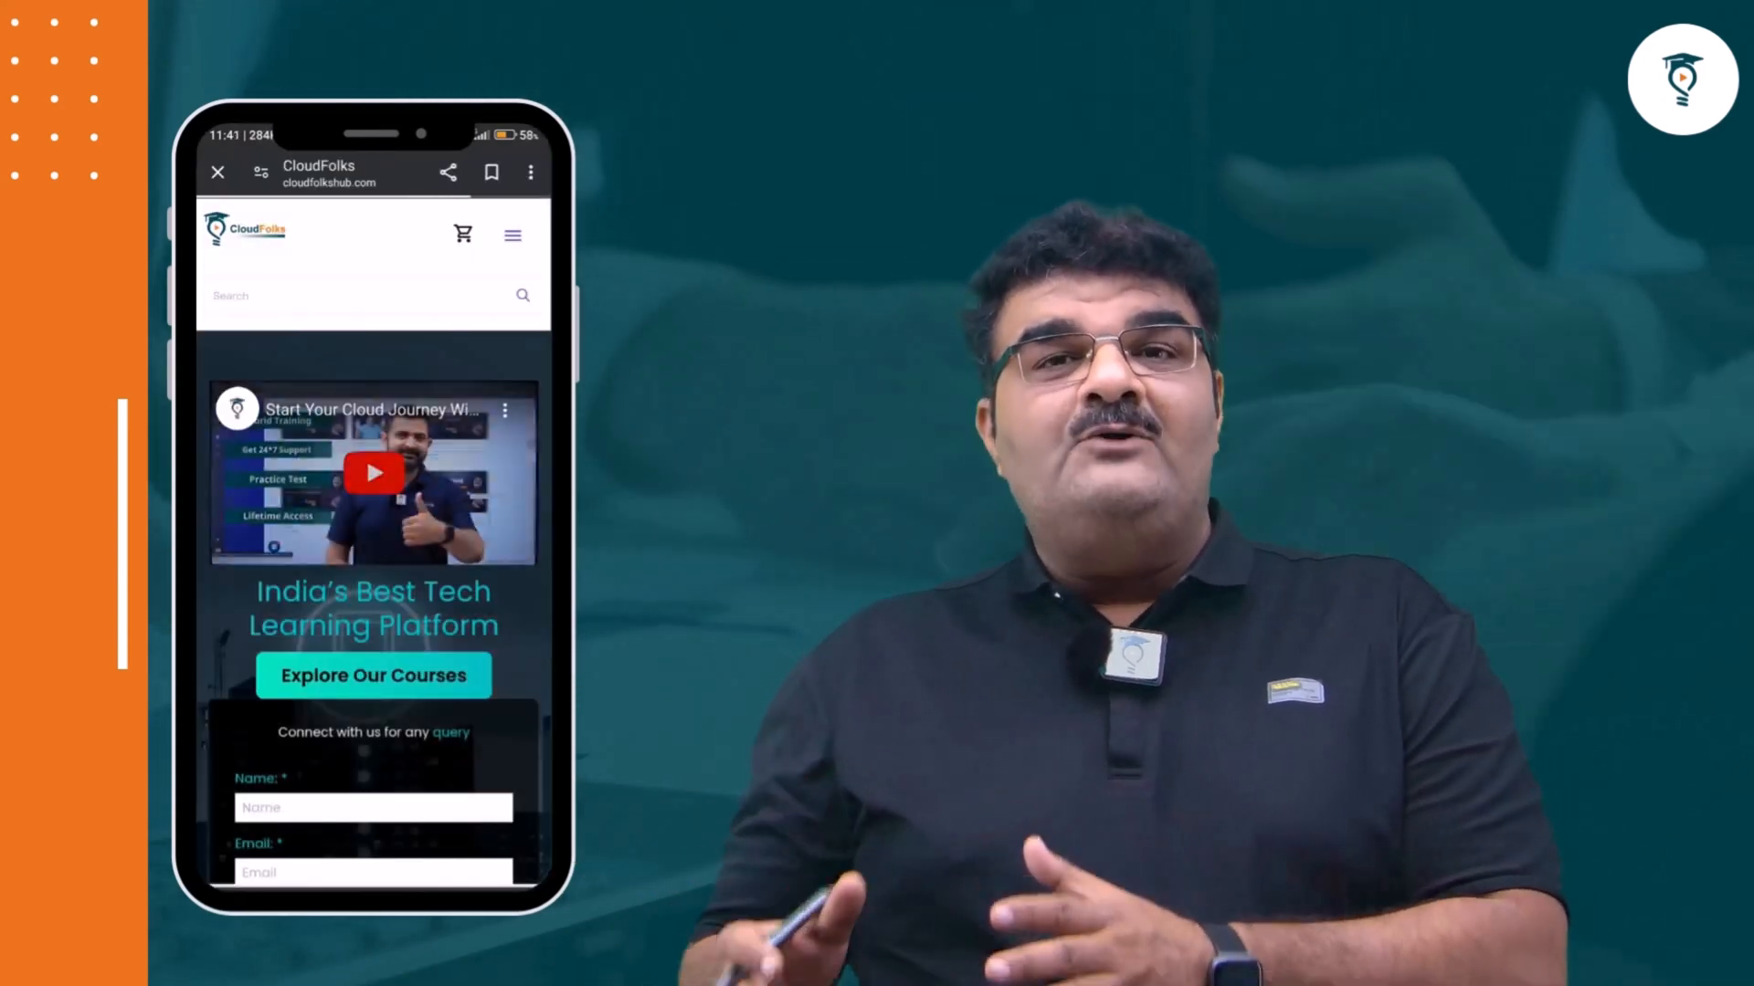
left_click(512, 236)
left_click(374, 287)
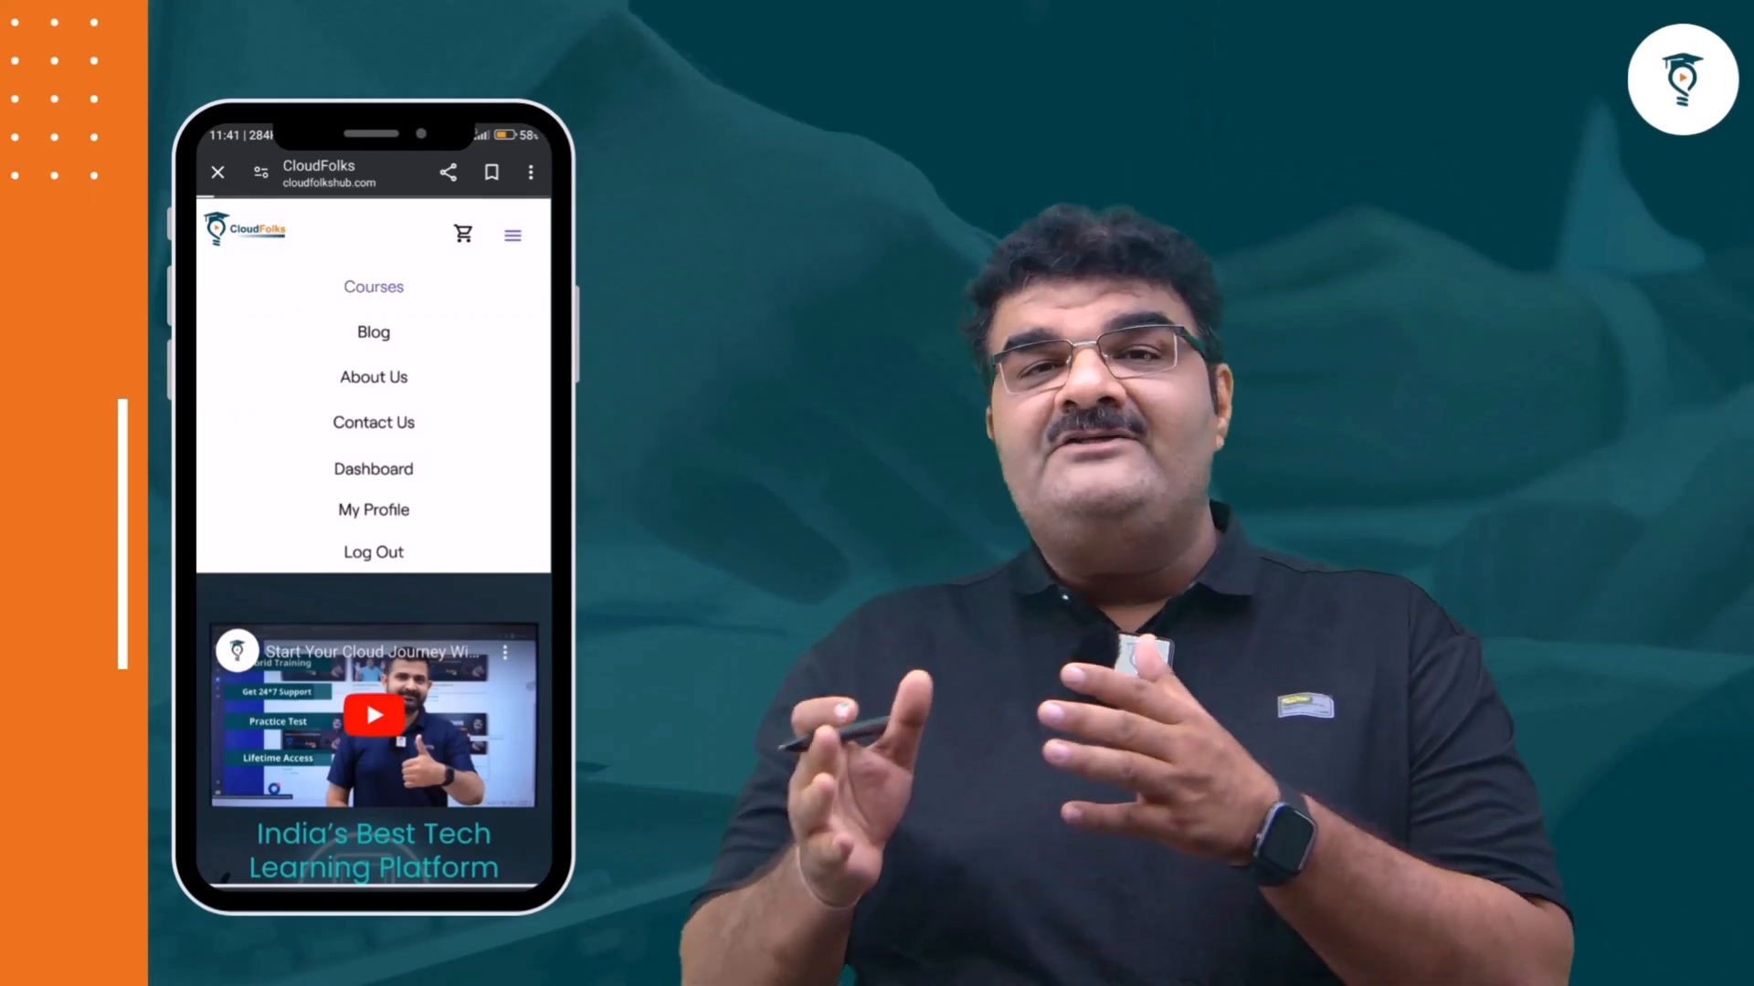
left_click(374, 599)
scroll(373, 512, "down", 2)
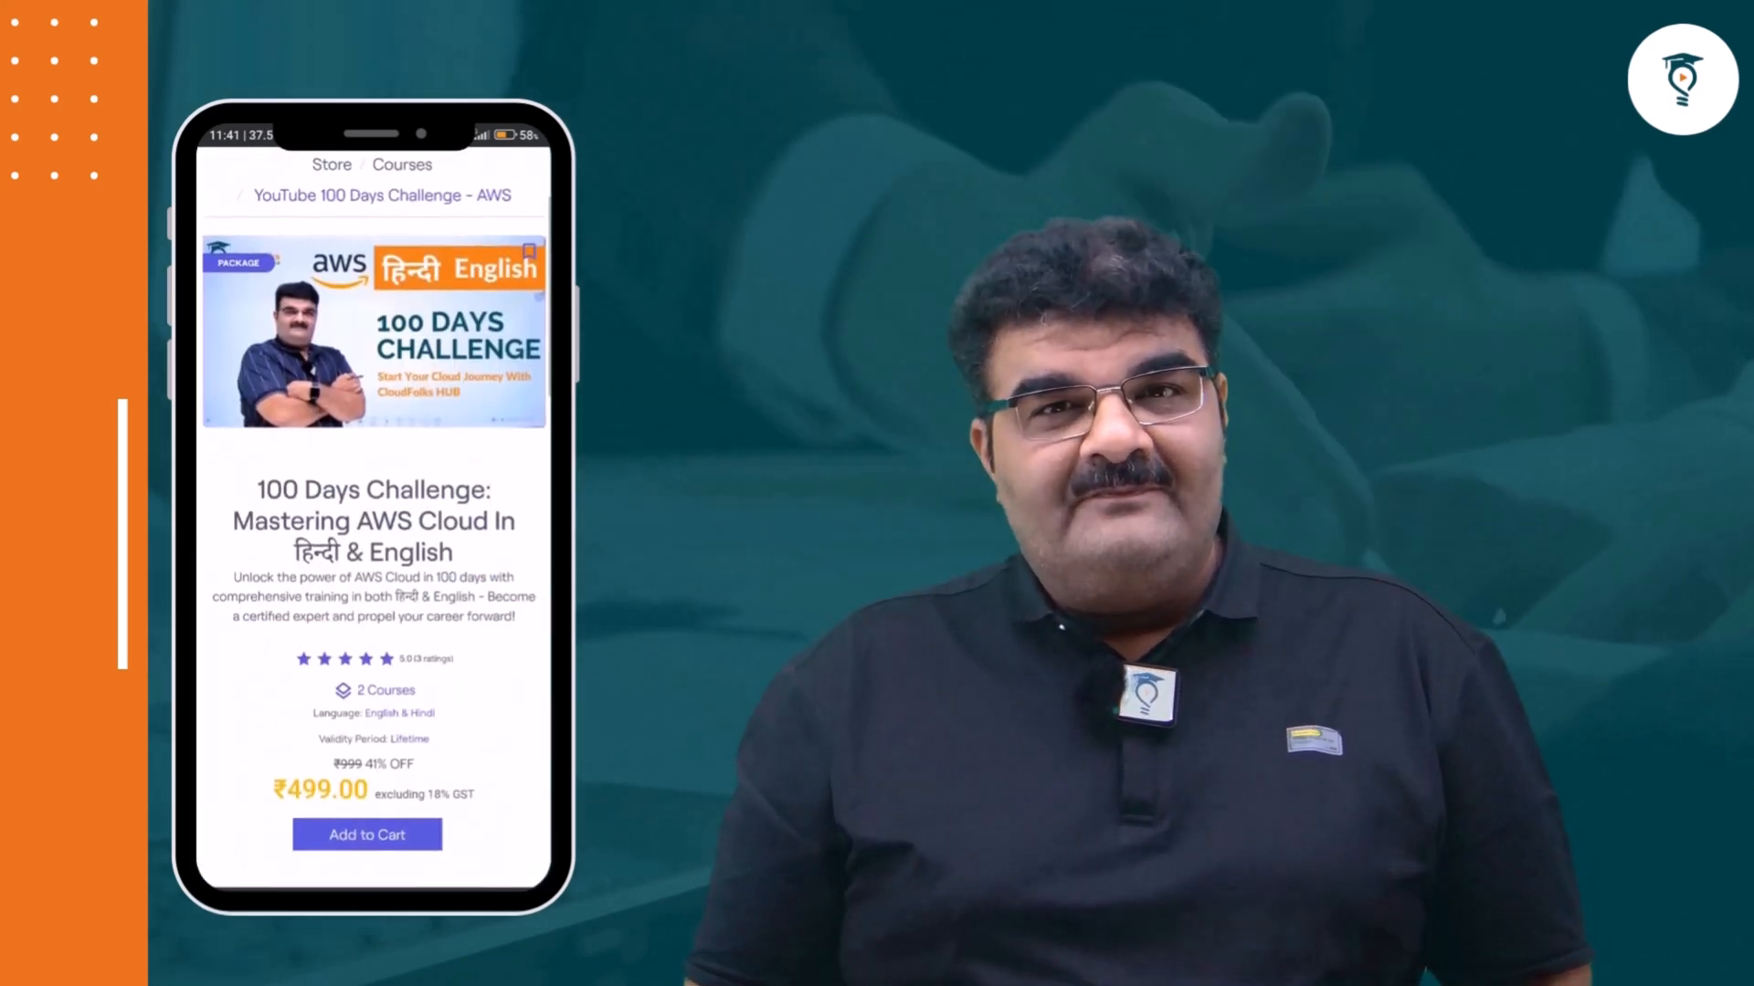